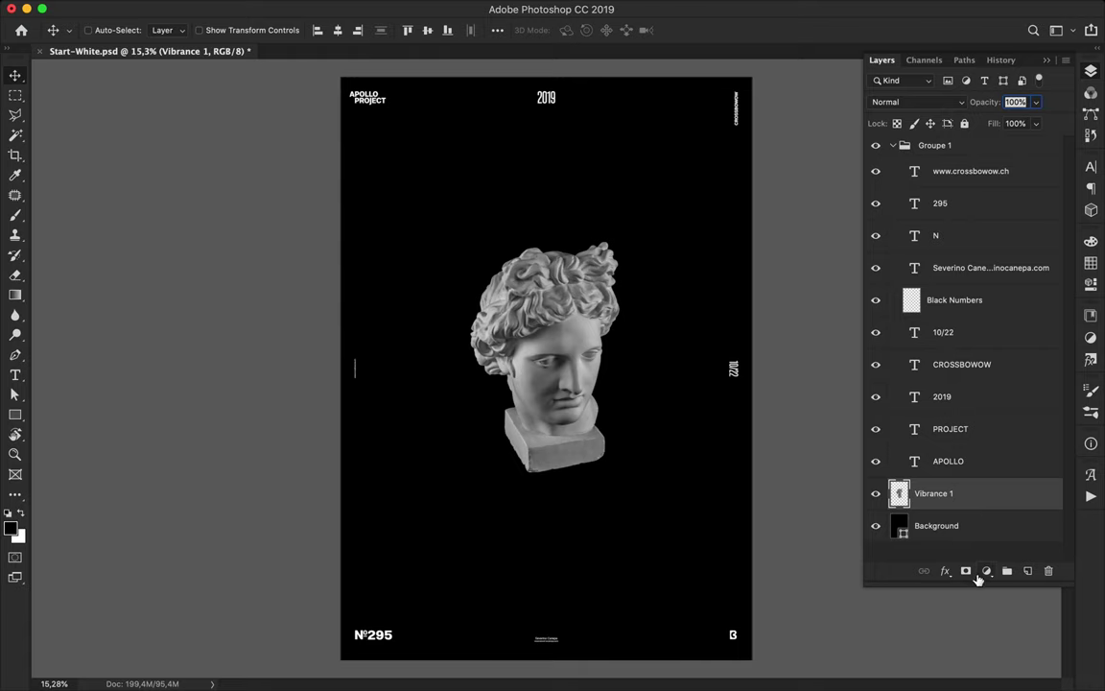
Add a Levels adjustment to the statue head with input levels 50 and 214.
left_click(978, 575)
left_click(997, 608)
left_click_drag(872, 396, 889, 395)
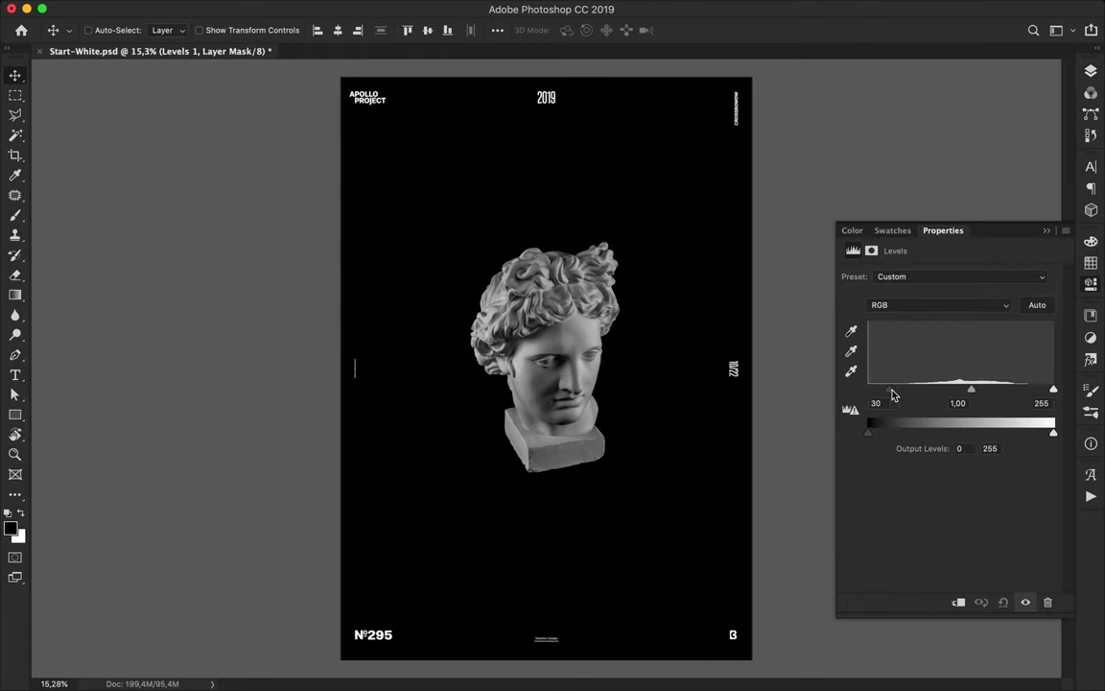
left_click_drag(1053, 391, 1025, 393)
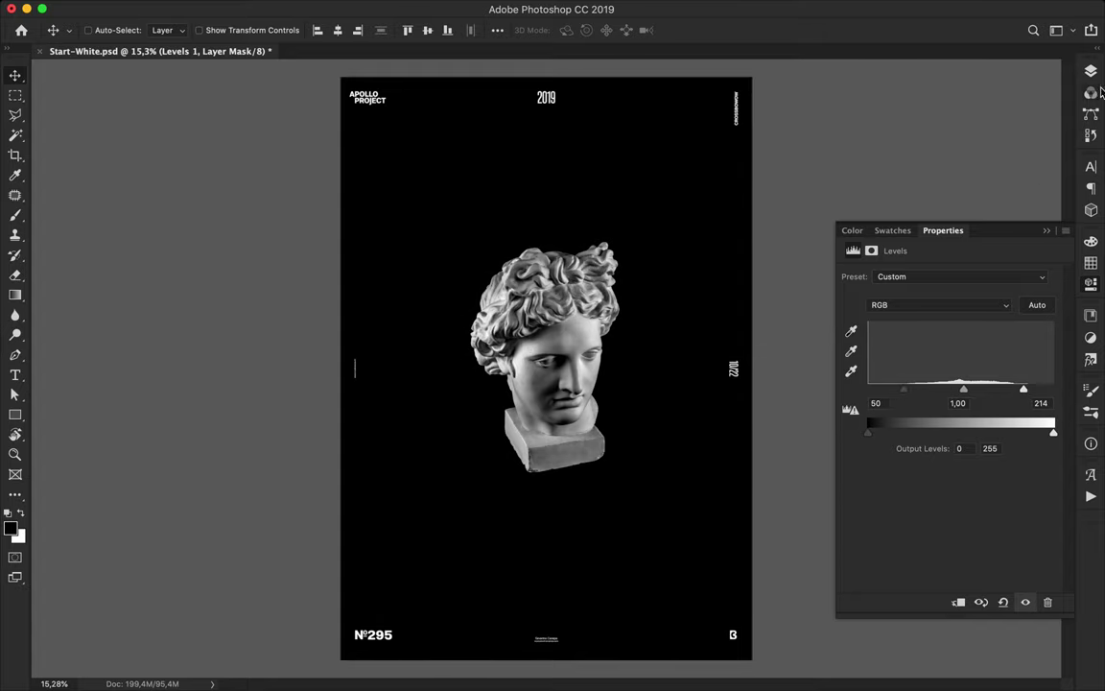
In the Layers panel, merge away the Vibrance adjustment and select the Background layer.
key("F7")
key("ctrl+e")
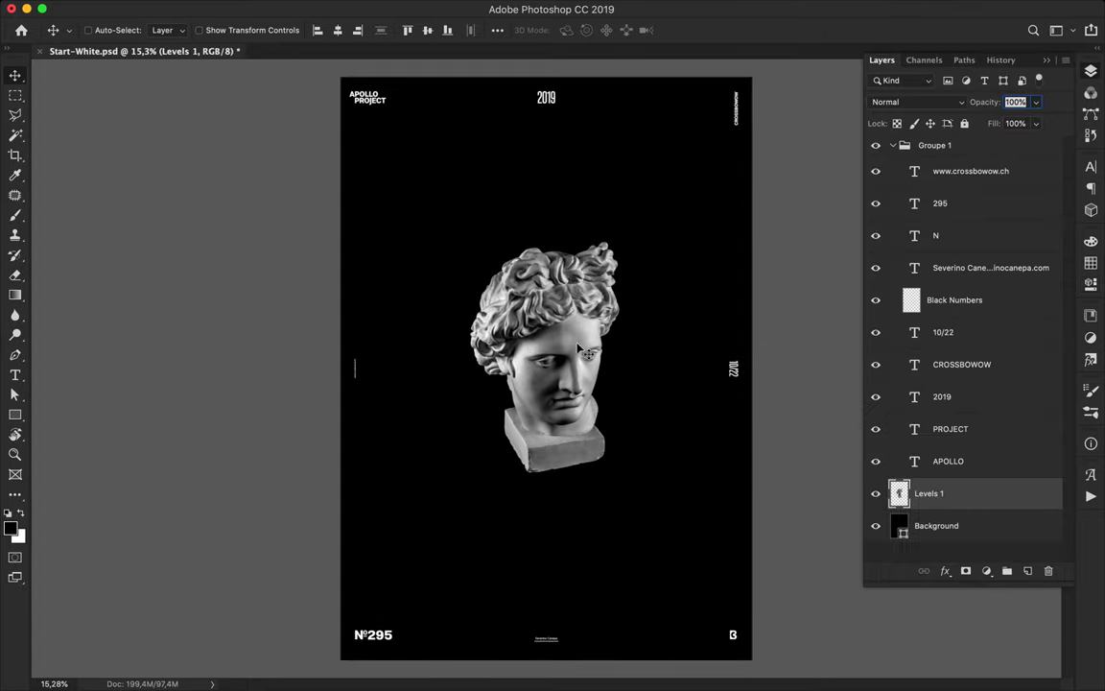
left_click(967, 518)
Draw a rectangle inset from the poster edges and fill it with a darker green.
key("u")
left_click_drag(390, 134, 704, 578)
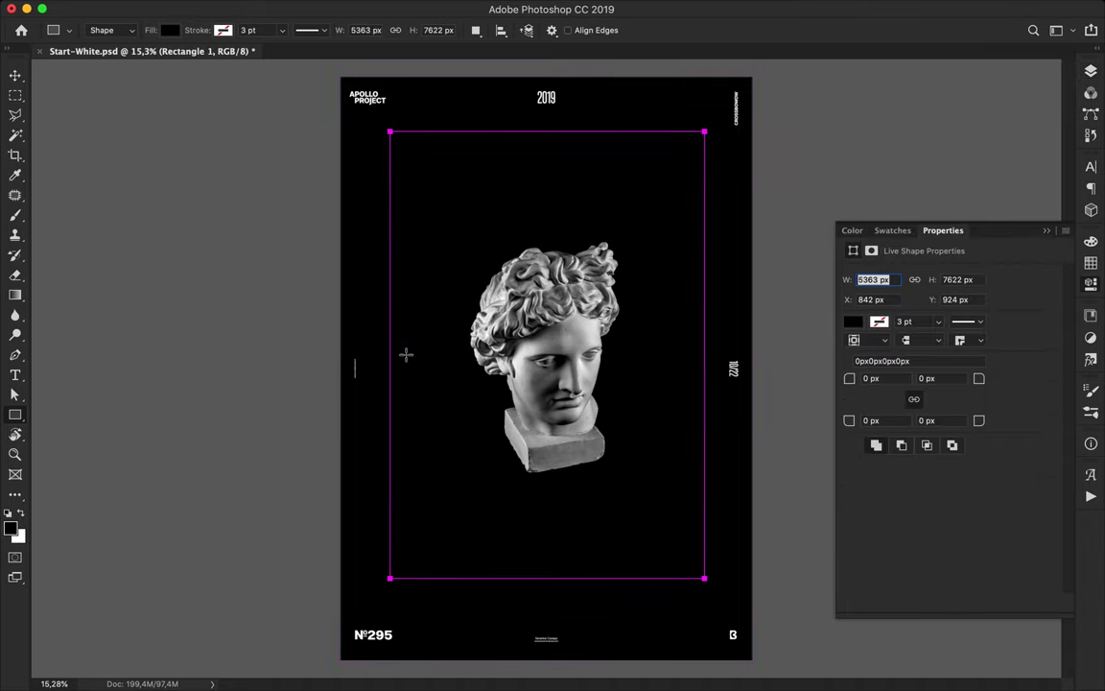
left_click(170, 30)
left_click(95, 111)
scroll(164, 200, "down", 5)
scroll(164, 199, "up", 2)
left_click(146, 182)
left_click(149, 184)
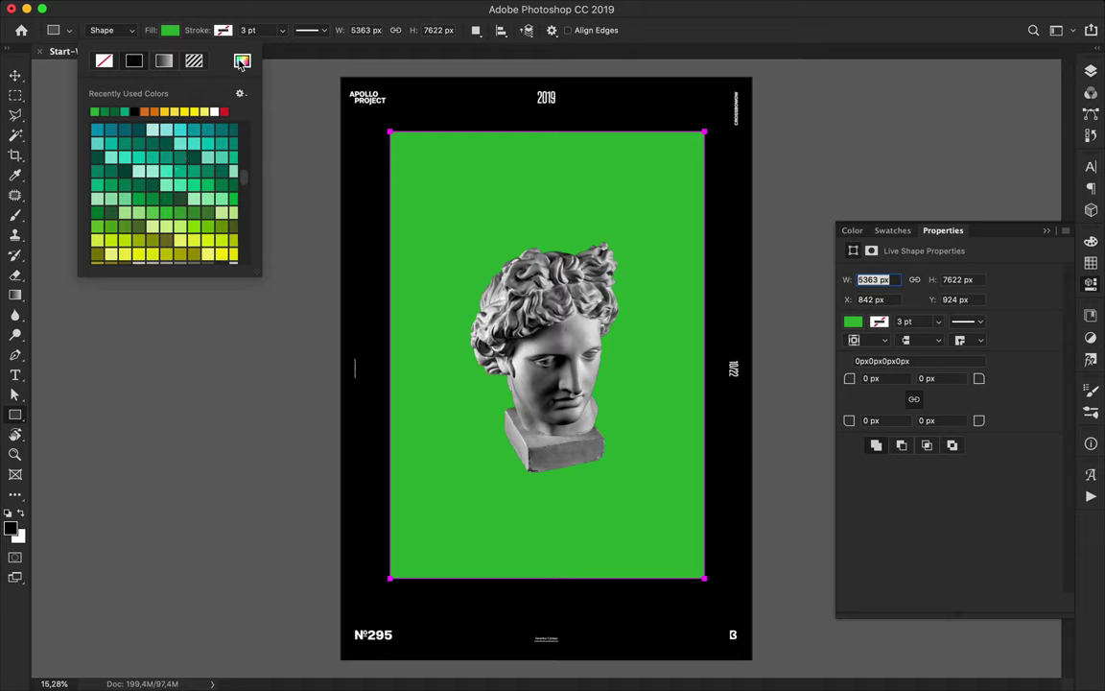
left_click(241, 62)
mouse_move(561, 264)
left_mouse_down()
mouse_move(560, 239)
mouse_move(565, 321)
left_mouse_up()
left_click(732, 183)
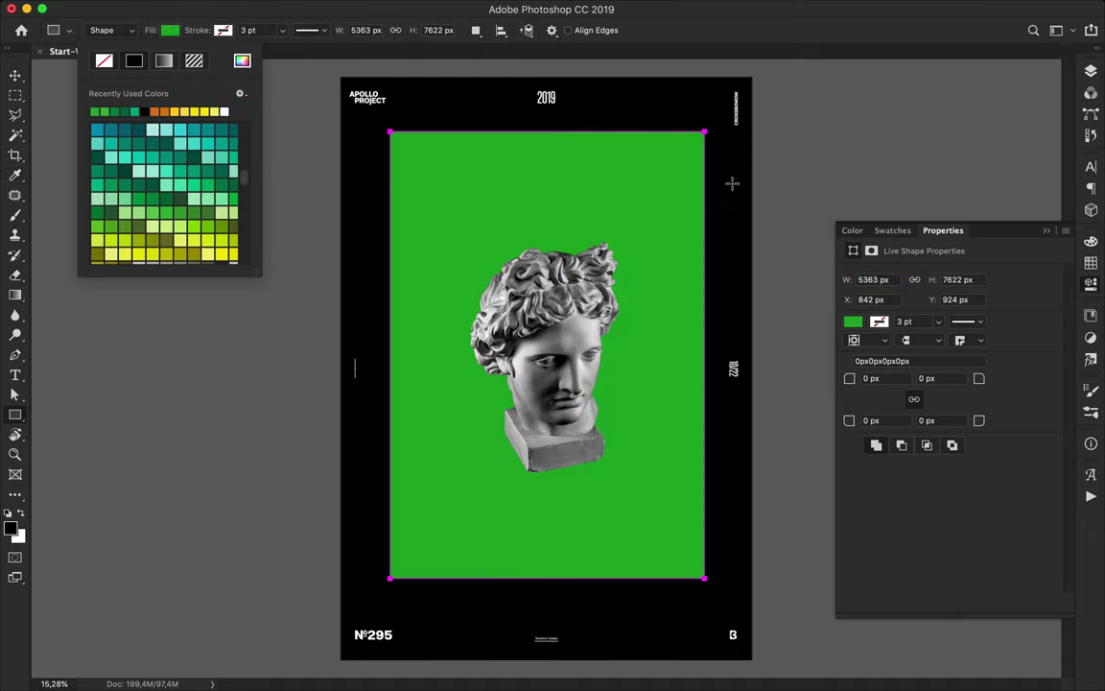
Centre the green rectangle horizontally on the poster and nudge it up slightly.
key("v")
left_click(338, 30)
left_click_drag(595, 157, 595, 154)
left_click(811, 249)
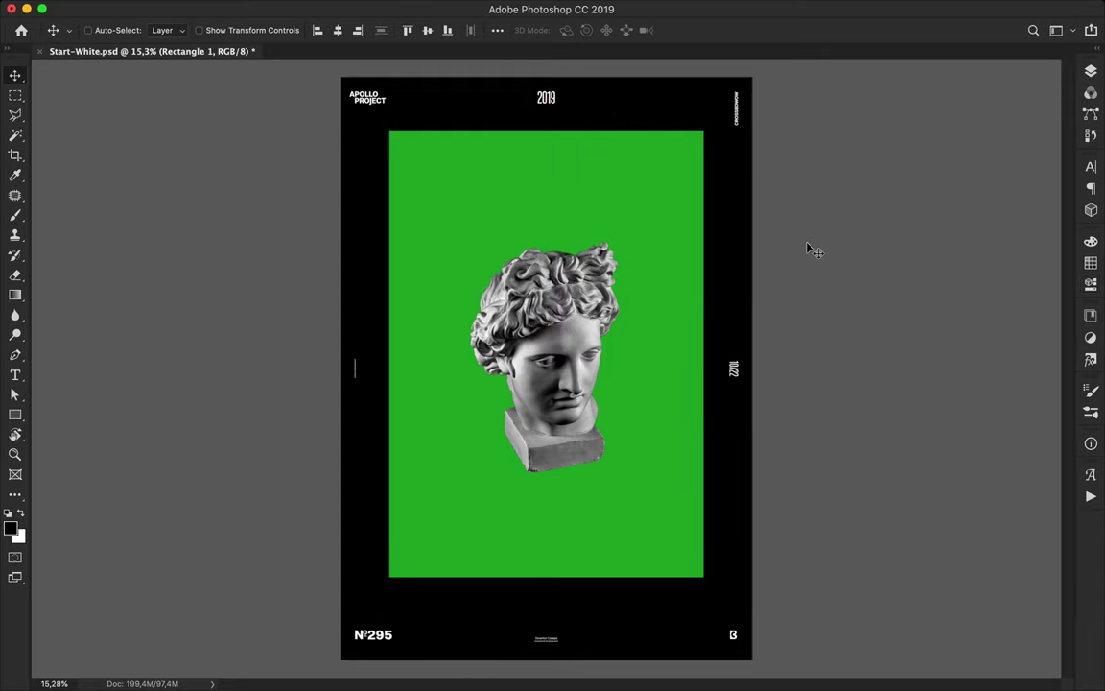
key("F7")
Set the statue layer to Overlay blending and move it to the lower-left edge.
left_click(916, 102)
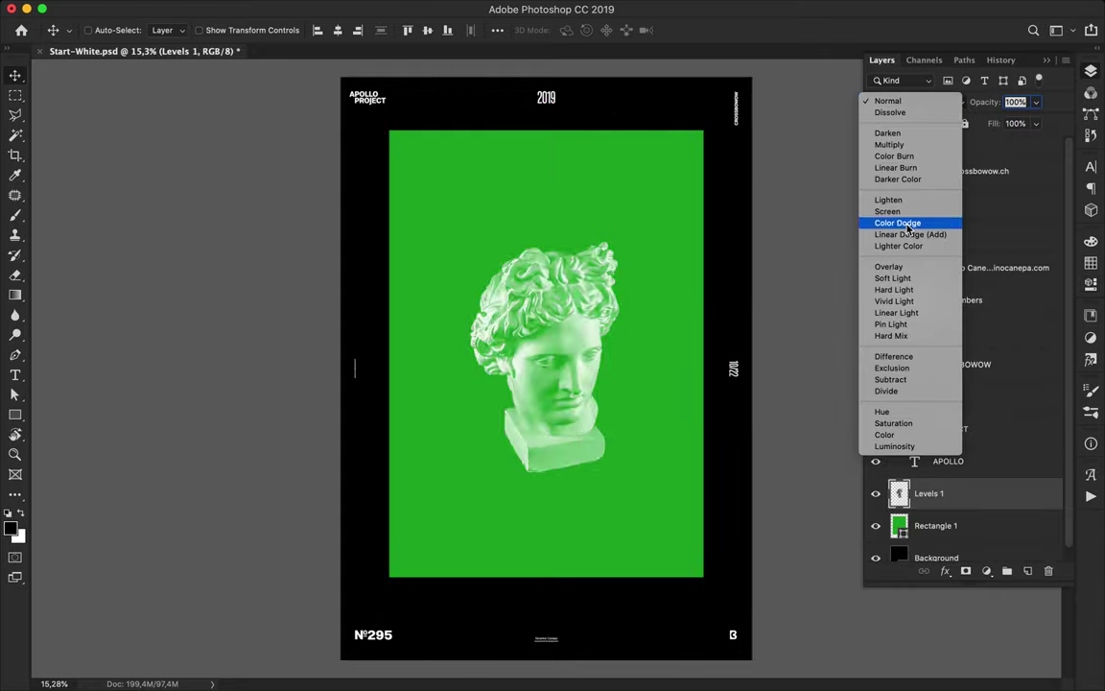
left_click(902, 262)
mouse_move(605, 315)
left_mouse_down()
mouse_move(660, 502)
mouse_move(414, 444)
left_mouse_up()
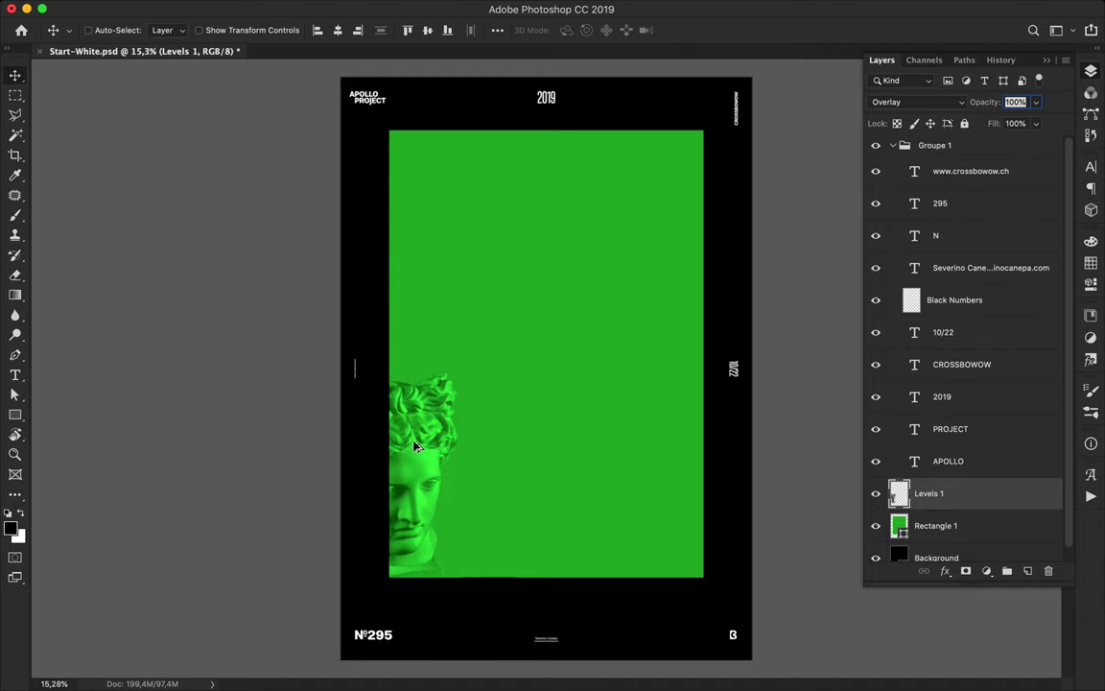
Duplicate the statue head, flip the copy horizontally, and move it to the right edge.
left_click_drag(415, 444, 635, 252)
left_click(211, 8)
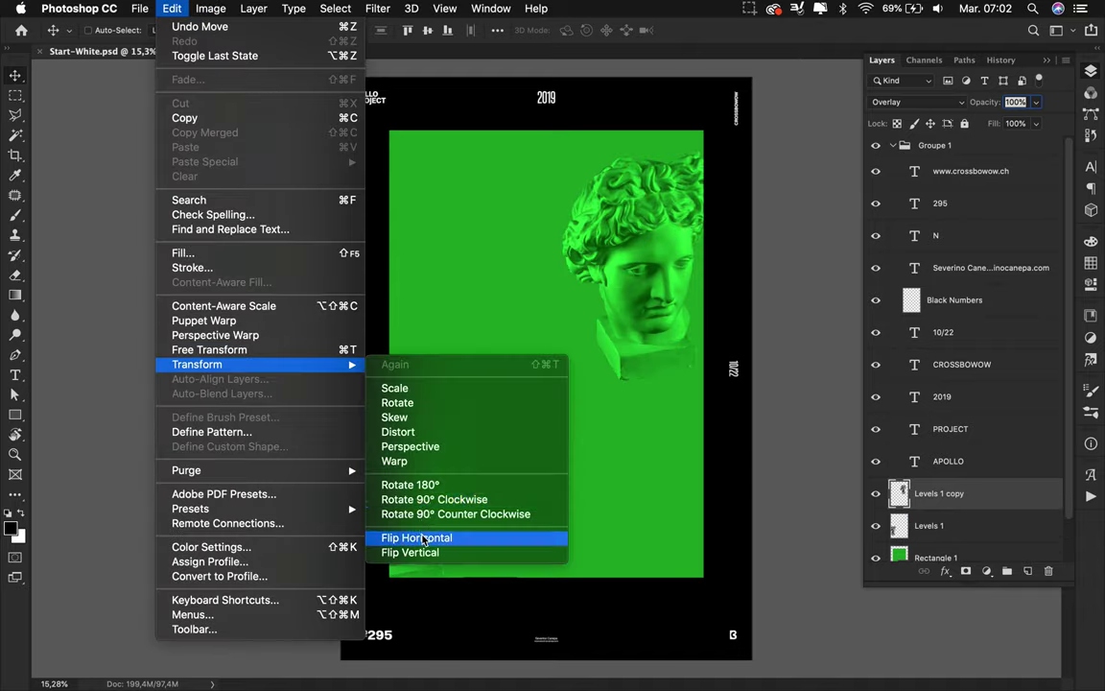
left_click(431, 604)
mouse_move(558, 284)
left_mouse_down()
mouse_move(661, 424)
mouse_move(705, 278)
mouse_move(711, 320)
mouse_move(689, 360)
left_mouse_up()
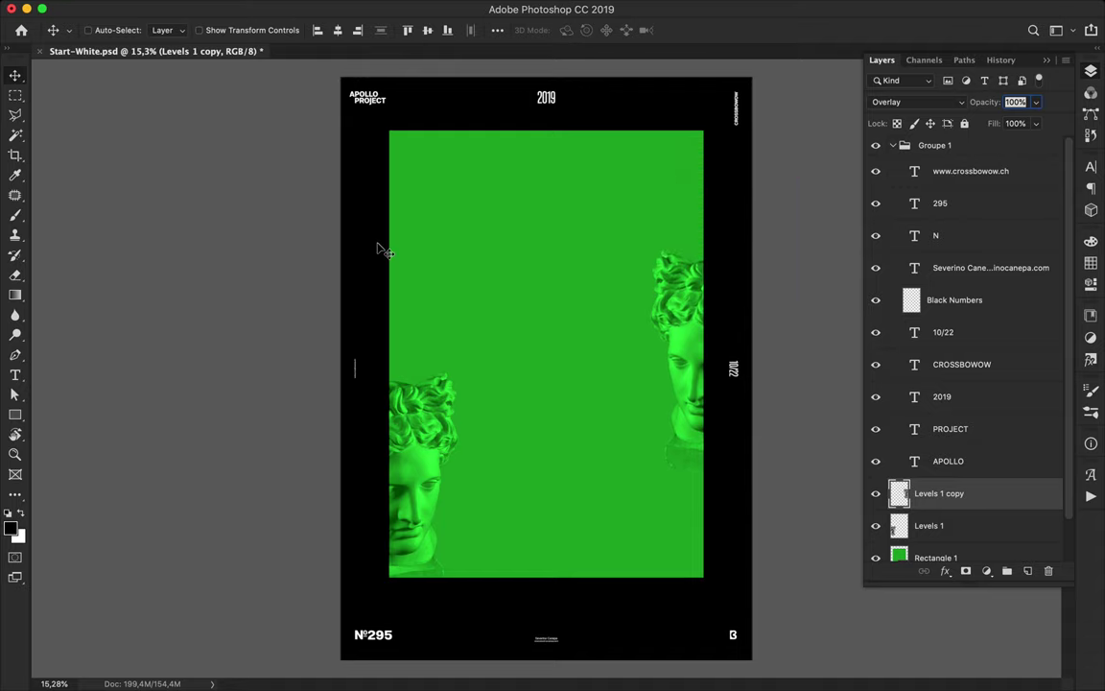
key("t")
left_click(458, 210)
Add 'OBJECTIVE' text in Medium style at 160 pt with tracking 200.
type("OBJECTIVE")
key("Escape")
left_click(1091, 165)
left_click(994, 181)
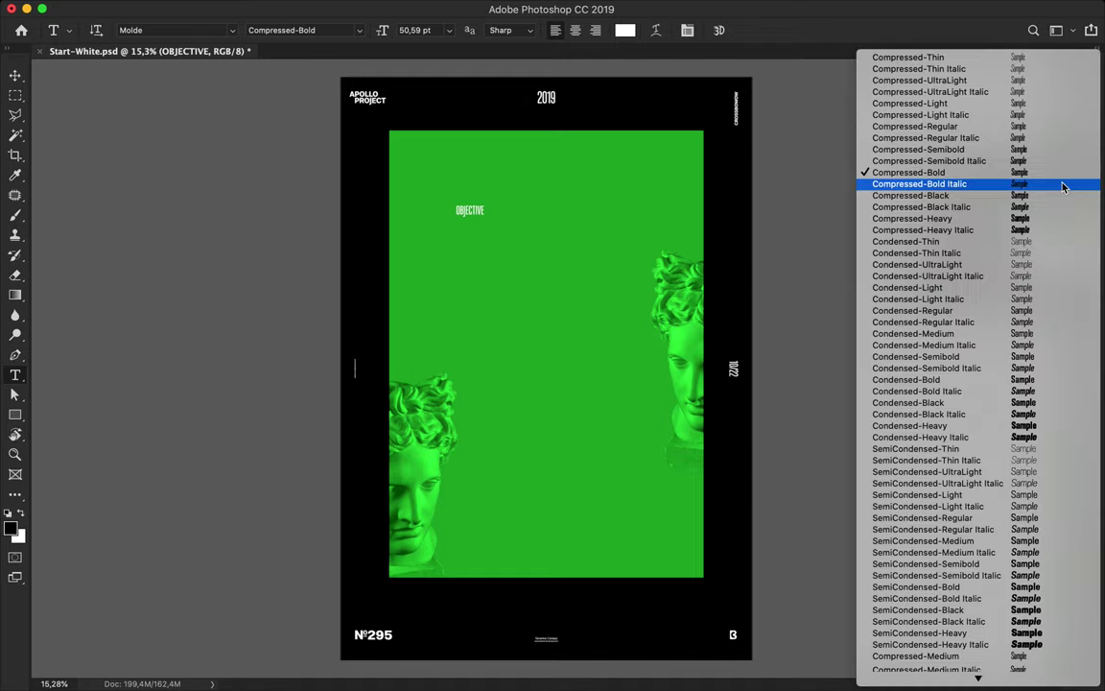
left_click(912, 443)
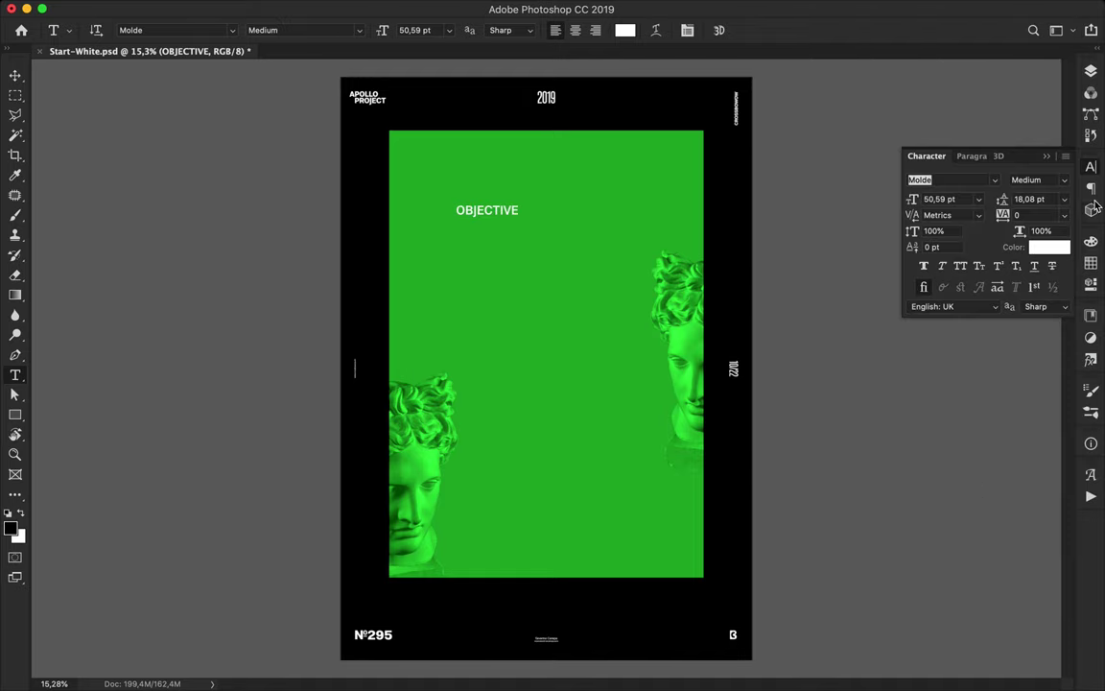
left_click(954, 198)
key("shift+Up")
key("shift+Up")
key("shift+Up")
key("shift+Up")
key("shift+Up")
key("shift+Up")
key("shift+Up")
key("shift+Up")
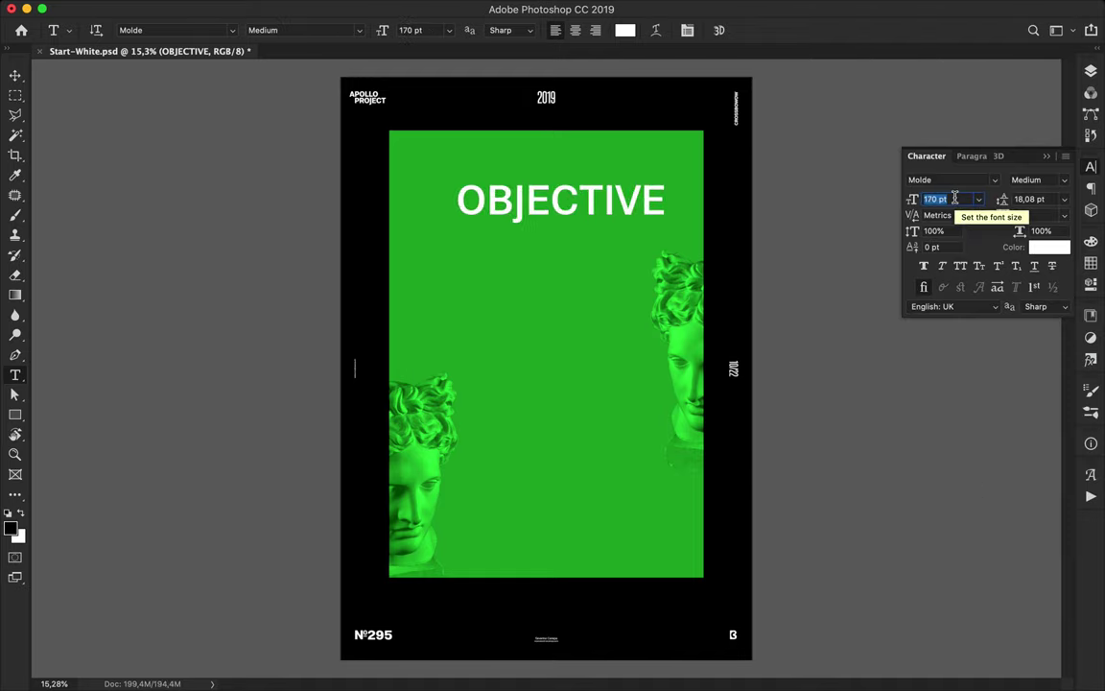
type("160")
key("shift+Up")
key("shift+Up")
key("shift+Up")
key("shift+Down")
Move OBJECTIVE right and place a copy at the lower left.
key("v")
left_click_drag(646, 209, 802, 210)
left_click_drag(735, 212, 328, 429)
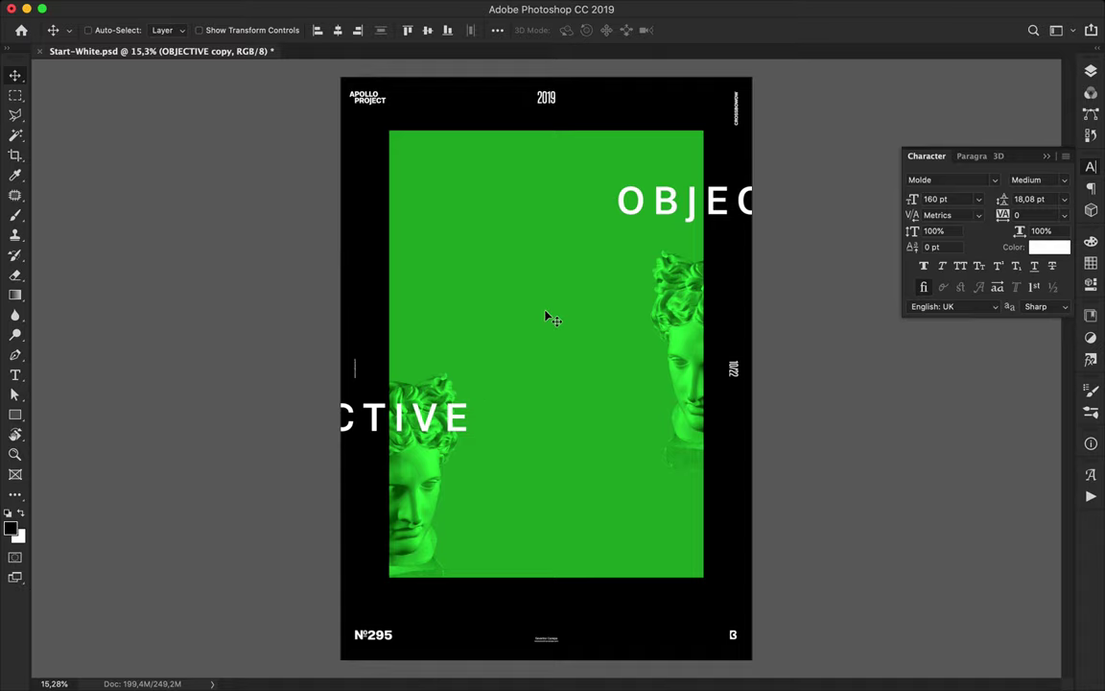
left_click(661, 202, "super")
left_click(415, 413, "shift")
Scale both OBJECTIVE layers to about 141% and position them off the top right and bottom left.
key("super+t")
left_click_drag(543, 449, 557, 537)
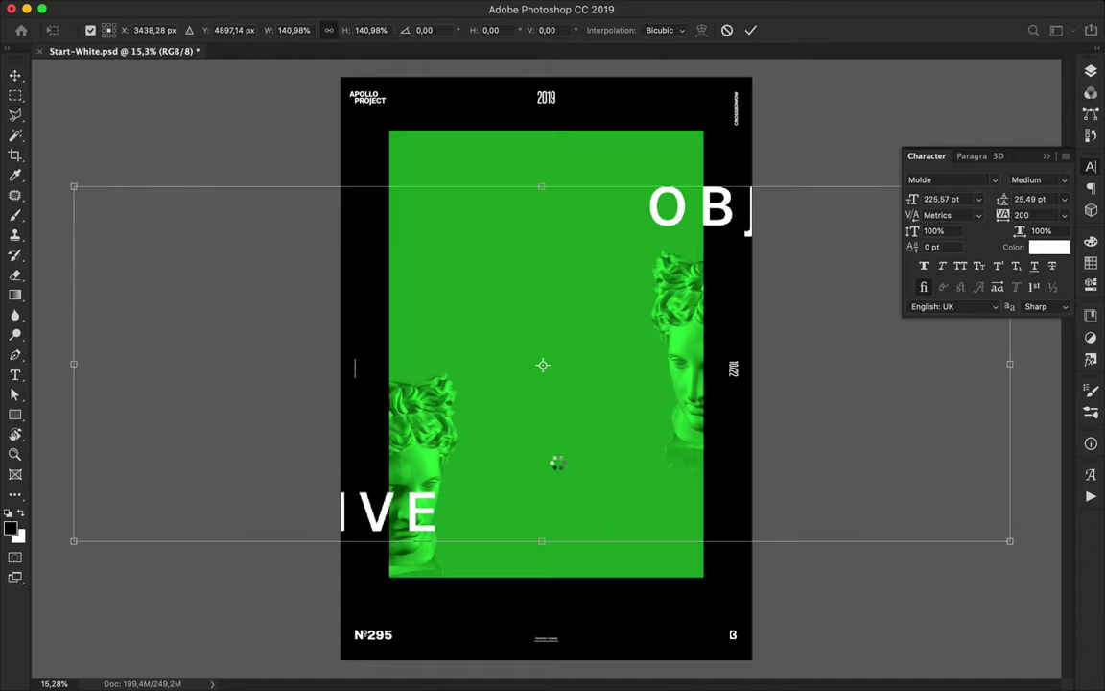
key("Return")
left_click_drag(383, 507, 470, 575)
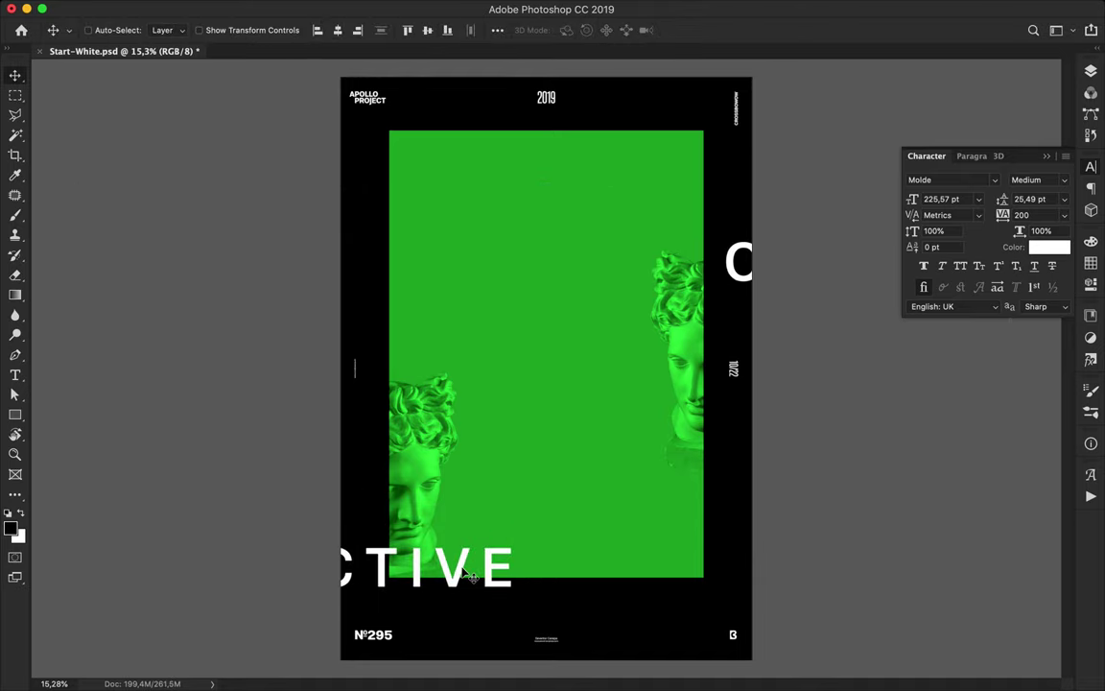
left_click(721, 263)
mouse_move(743, 269)
left_mouse_down()
mouse_move(619, 251)
mouse_move(628, 254)
mouse_move(405, 462)
left_mouse_up()
left_click_drag(429, 575, 425, 540)
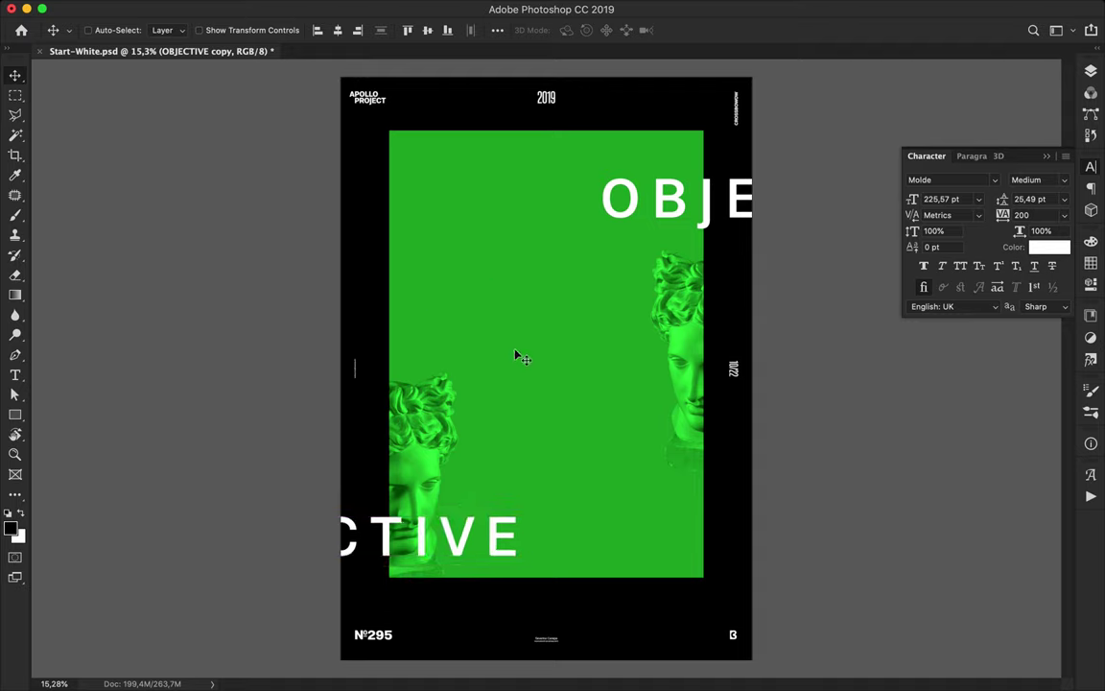
Add white '#3' text mid-poster at 270 pt.
key("t")
left_click(518, 324)
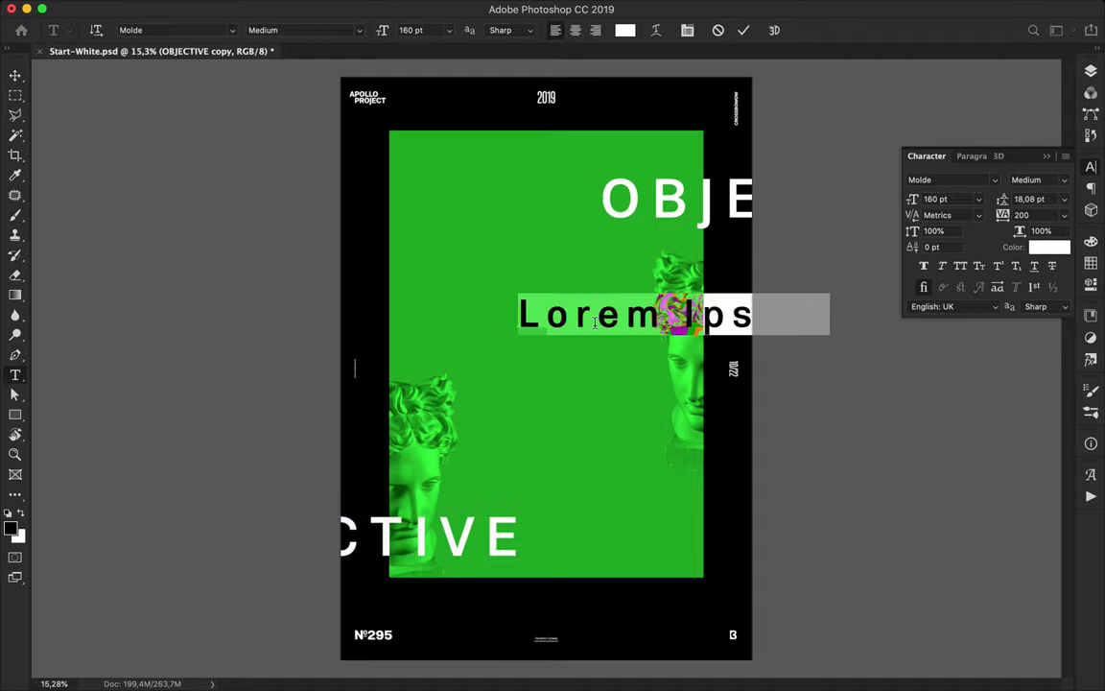
type("#")
key("ctrl+Return")
left_click(1046, 213)
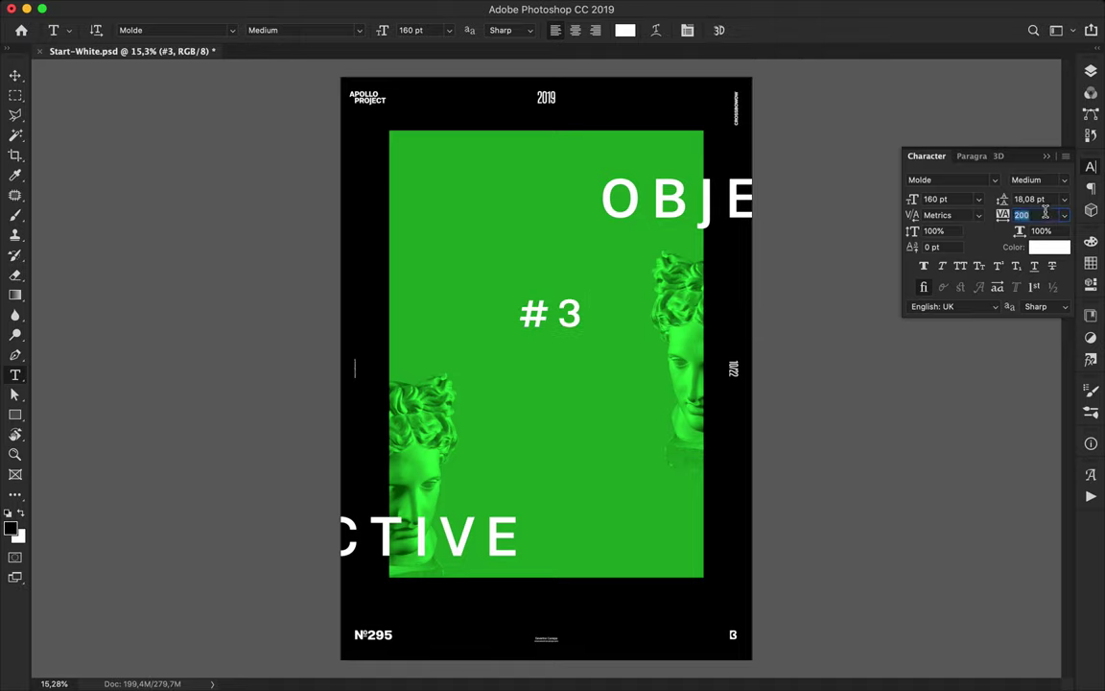
type("0")
left_click(945, 199)
key("Return")
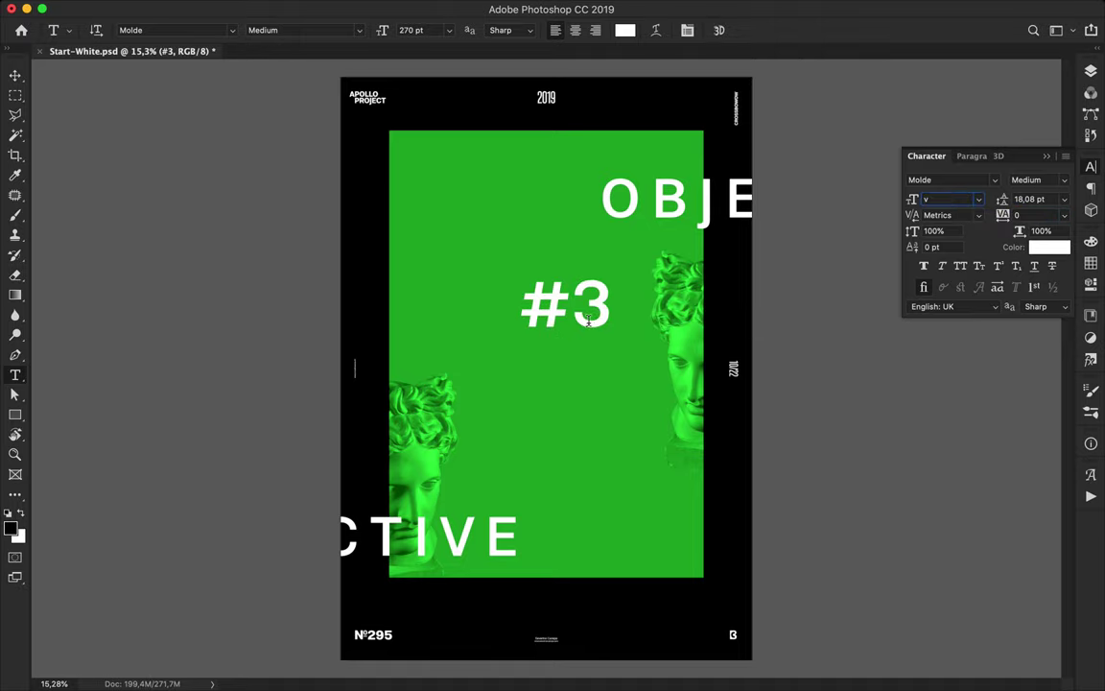
Move #3 to the right edge and place its layer below the statue layers.
key("v")
left_click_drag(614, 326, 752, 309)
left_click(1090, 70)
scroll(960, 336, "down", 3)
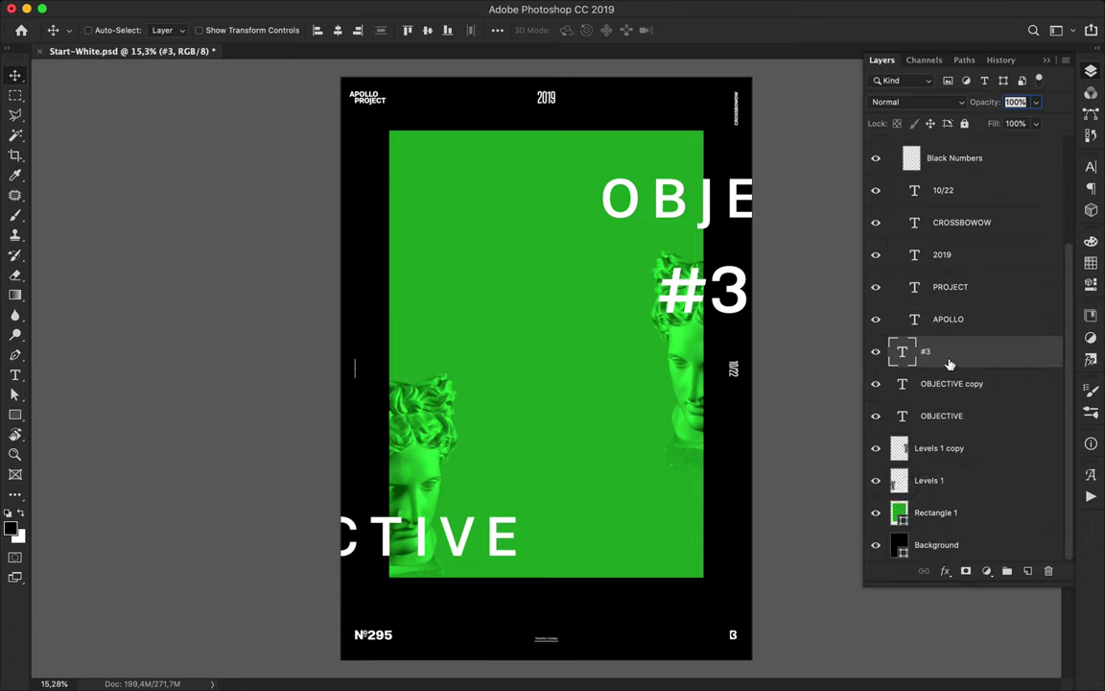
left_click_drag(954, 355, 948, 489)
left_click_drag(729, 286, 729, 303)
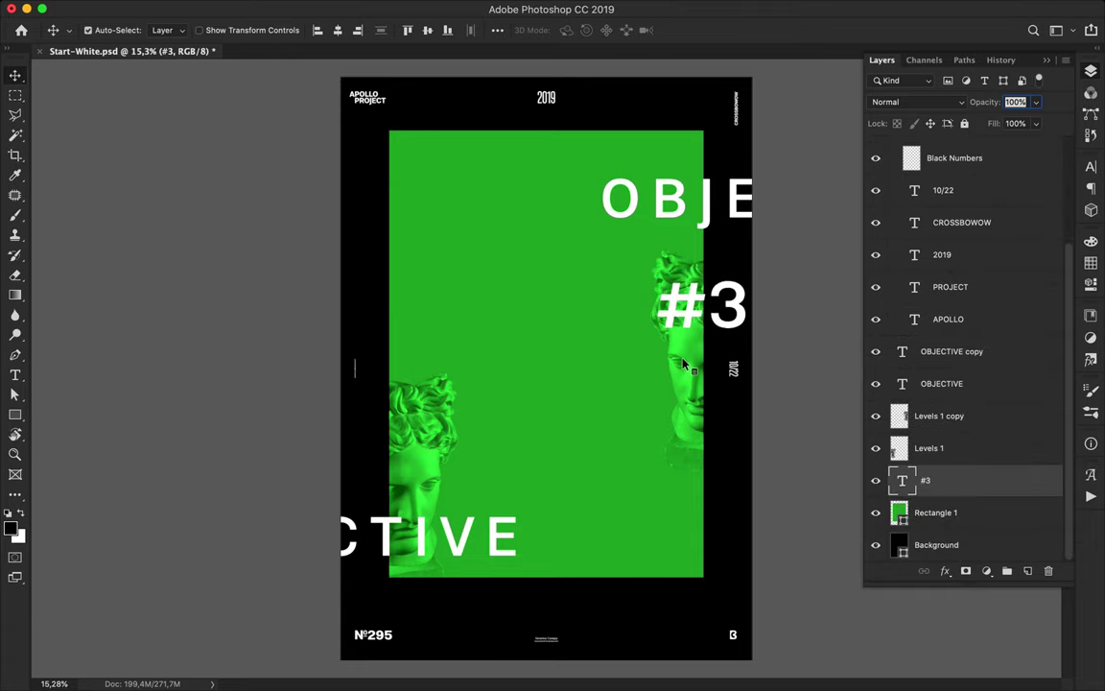
left_click(939, 415)
left_click(955, 102)
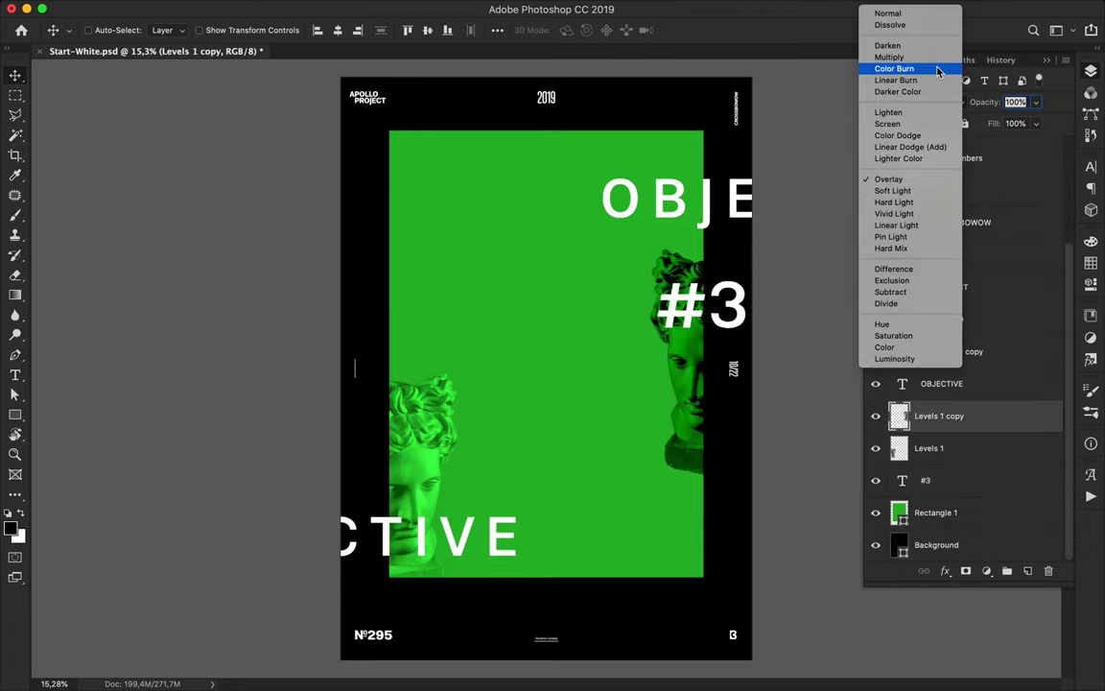
Set both statue head layers to Multiply blending.
left_click(924, 74)
left_click(928, 448)
left_click(916, 102)
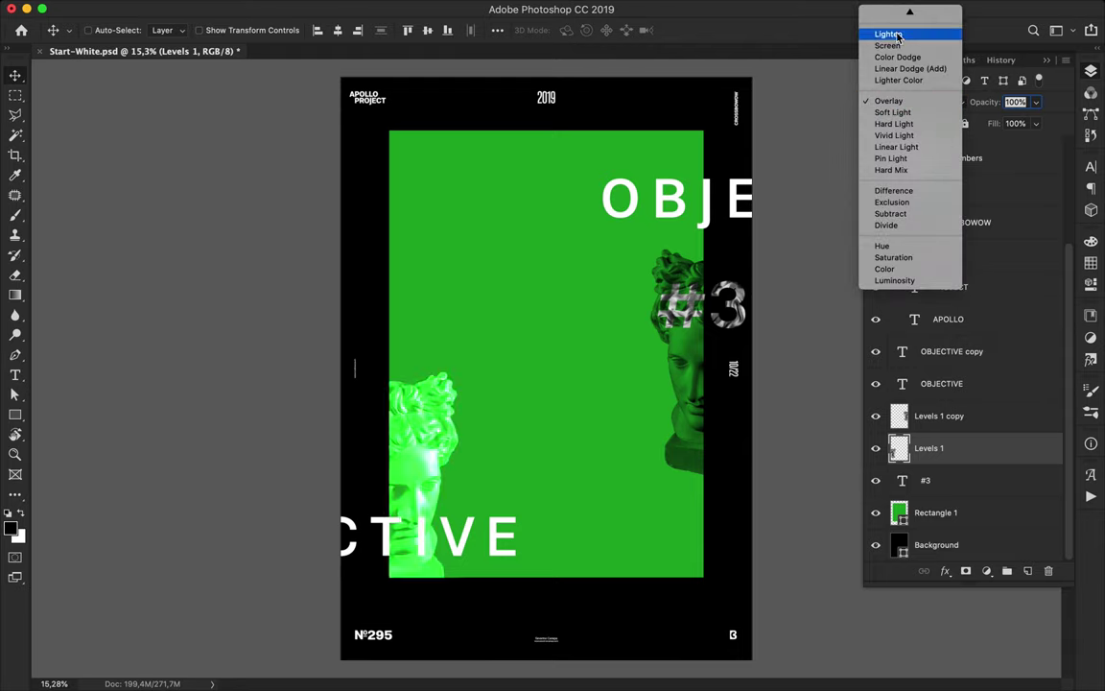
left_click(895, 71)
Scale the right statue head to 120% and move it inward, up and left.
left_click_drag(692, 364, 648, 357)
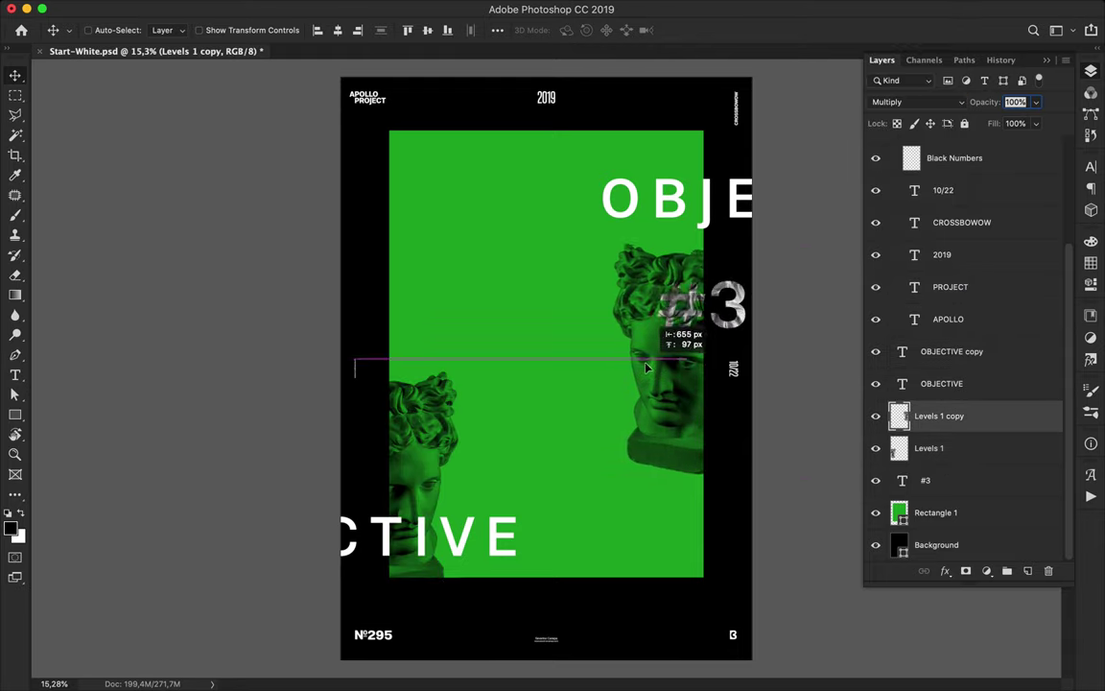
key("ctrl+t")
type("120")
key("Return")
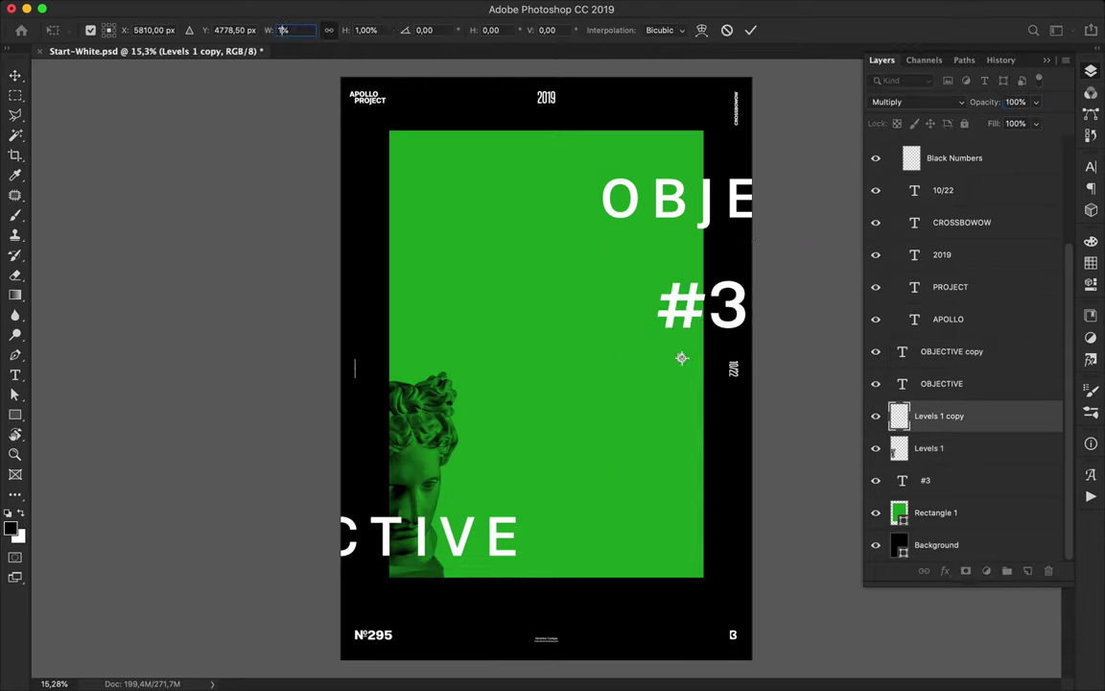
right_click(665, 282)
key("Return")
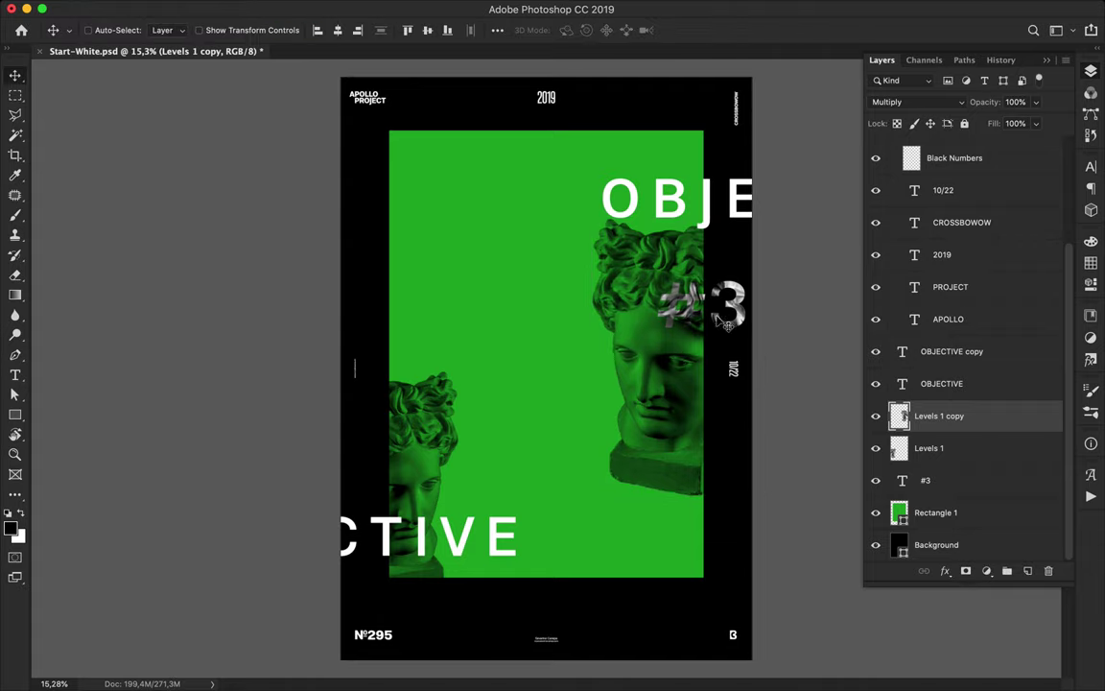
left_click_drag(708, 283, 679, 255)
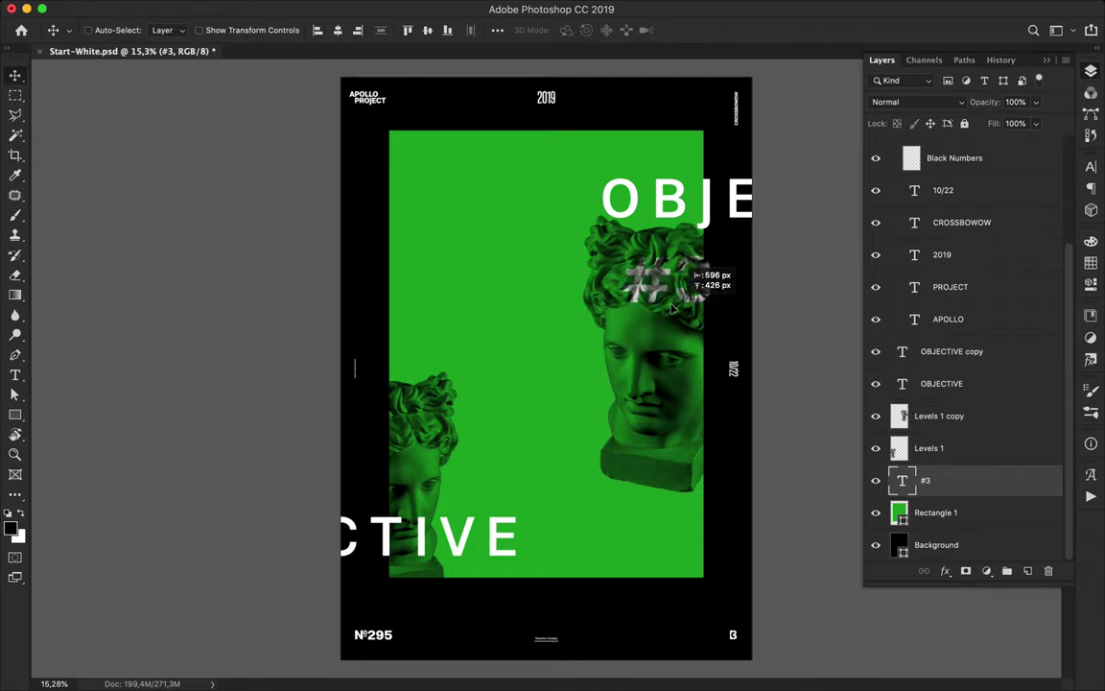
Enlarge the OBJECTIVE text to about 159% and shift it right.
left_click(648, 200)
key("ctrl+t")
mouse_move(601, 169)
left_mouse_down()
mouse_move(375, 102)
mouse_move(368, 115)
left_mouse_up()
left_click_drag(499, 163, 656, 185)
Finish enlarging the OBJECTIVE text and apply the transform.
key("ctrl+plus")
left_click_drag(635, 257, 646, 257)
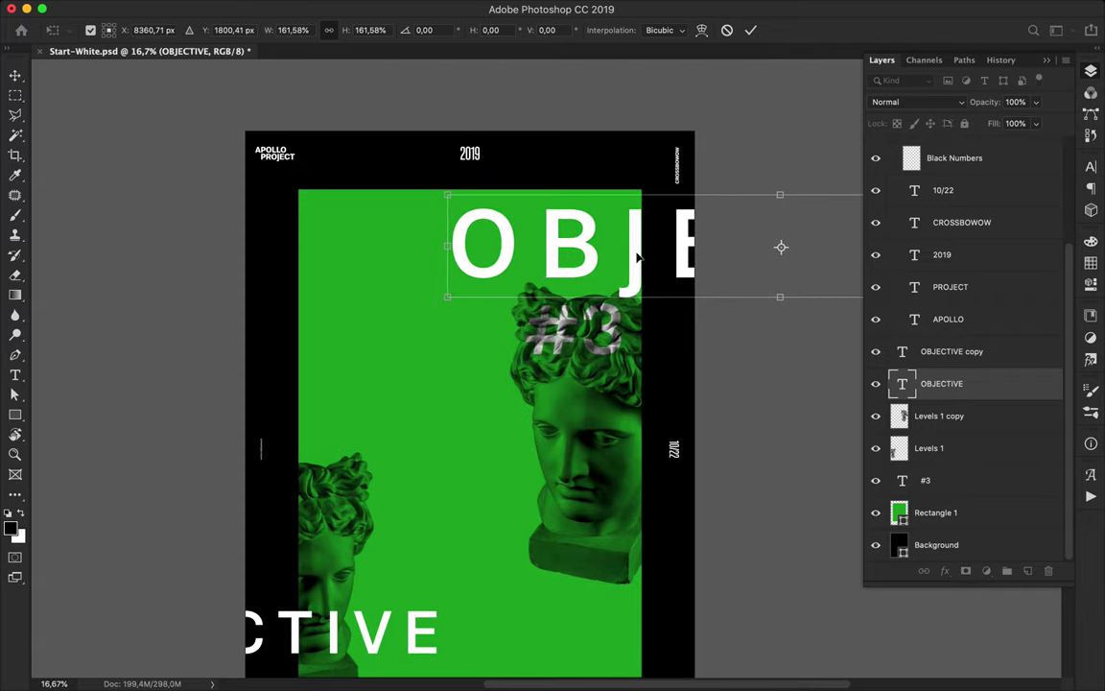
key("Return")
scroll(592, 321, "down", 3)
scroll(593, 322, "up", 3)
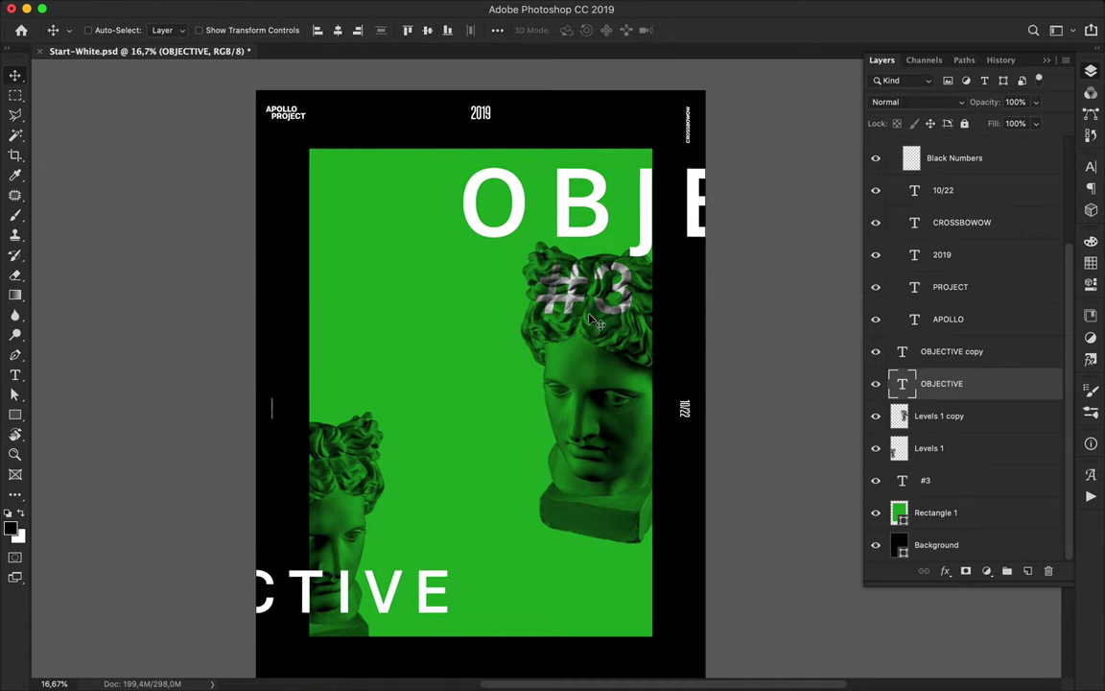
Tighten the OBJECTIVE letter spacing to tracking 40.
left_click(1091, 168)
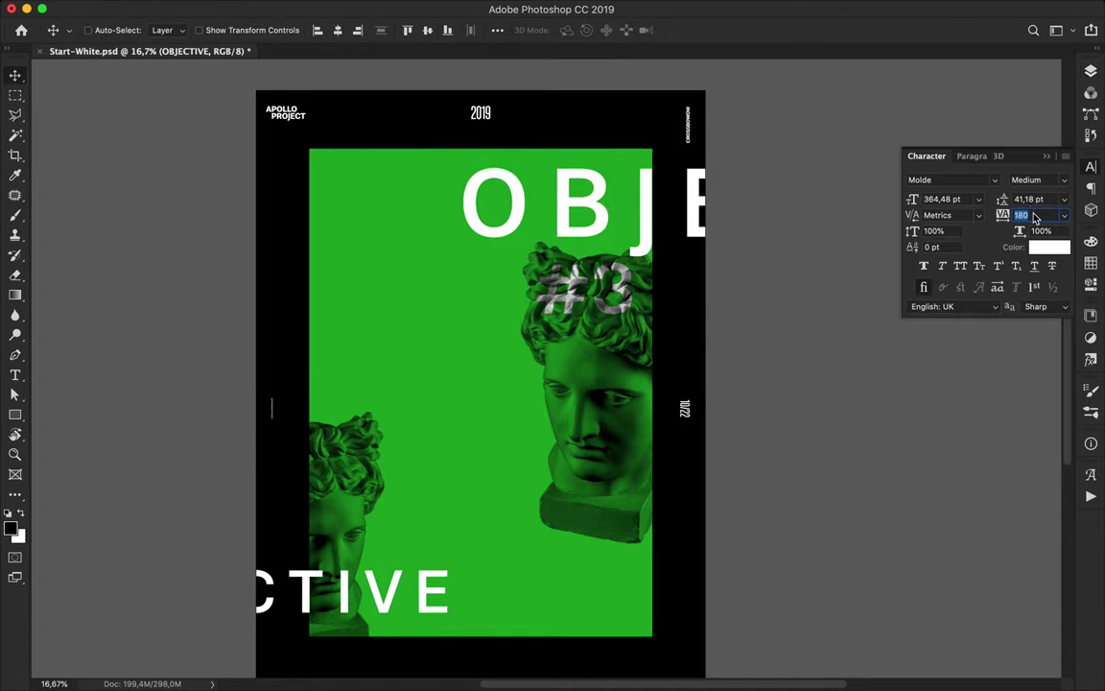
type("40")
key("Return")
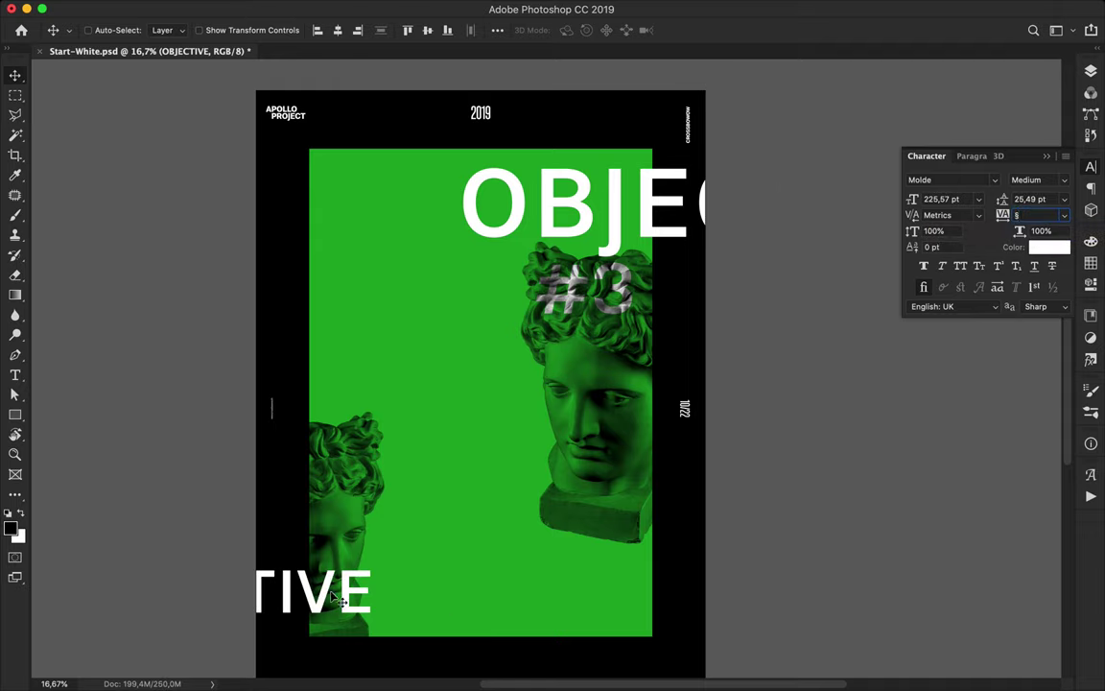
left_click(374, 604)
left_click(667, 239)
Reposition the CTIVE word and OBJECTIVE title, and lower #3 onto the statue's hair.
left_click_drag(237, 514, 278, 523)
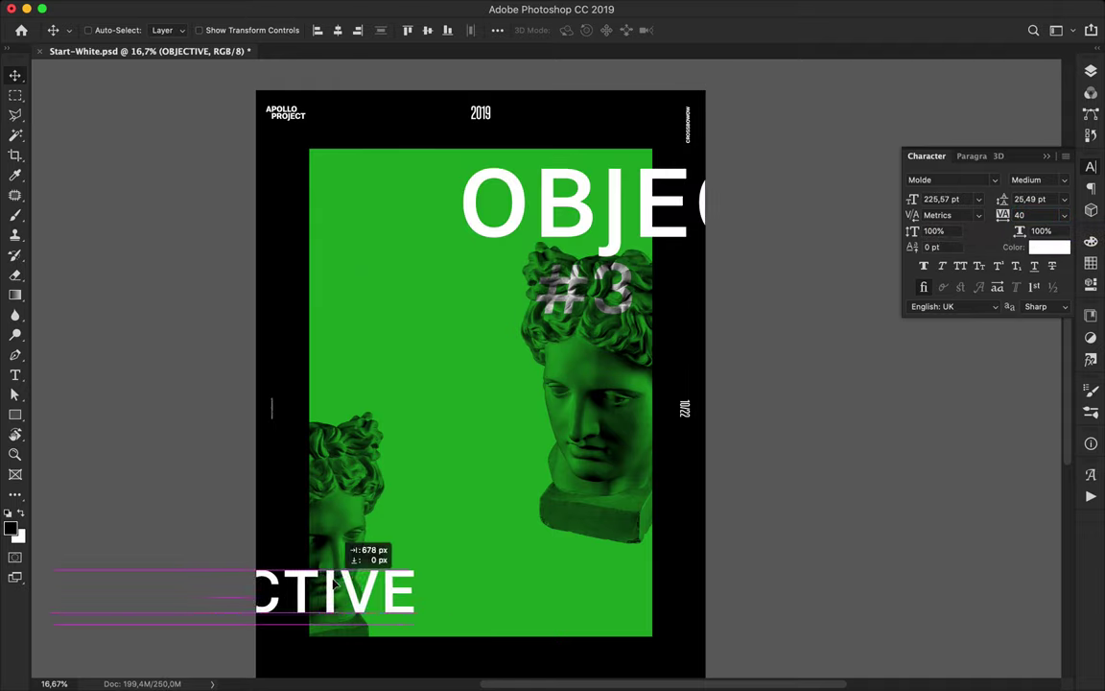
left_click_drag(598, 212, 599, 238)
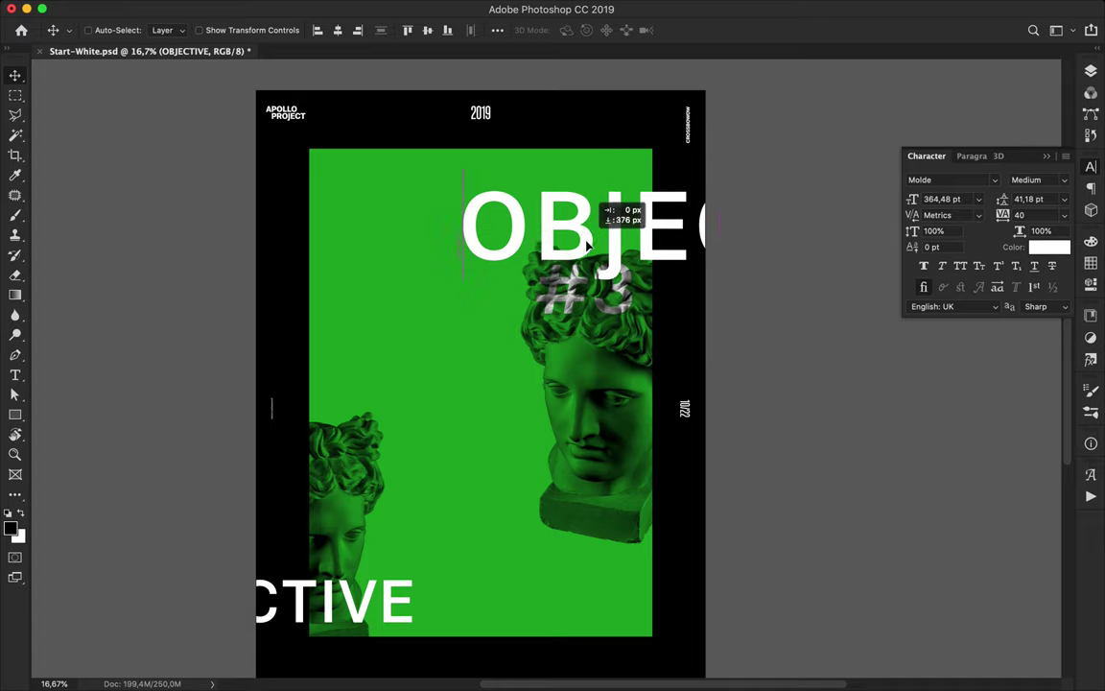
left_click(1092, 73)
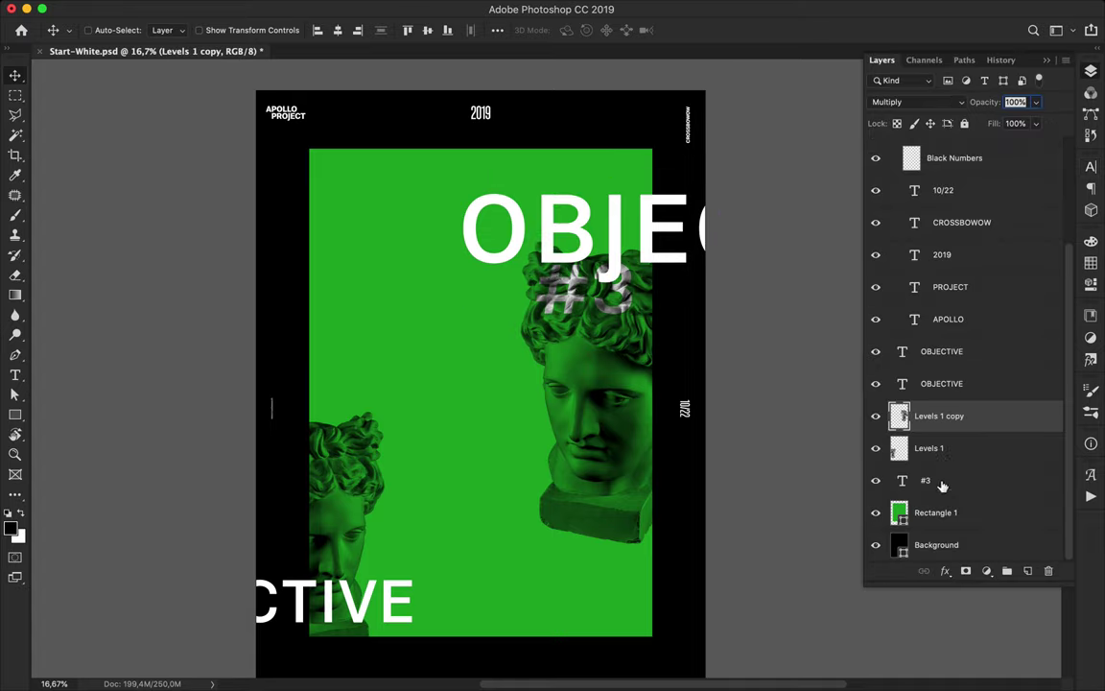
left_click(939, 471)
left_click_drag(586, 288, 619, 331)
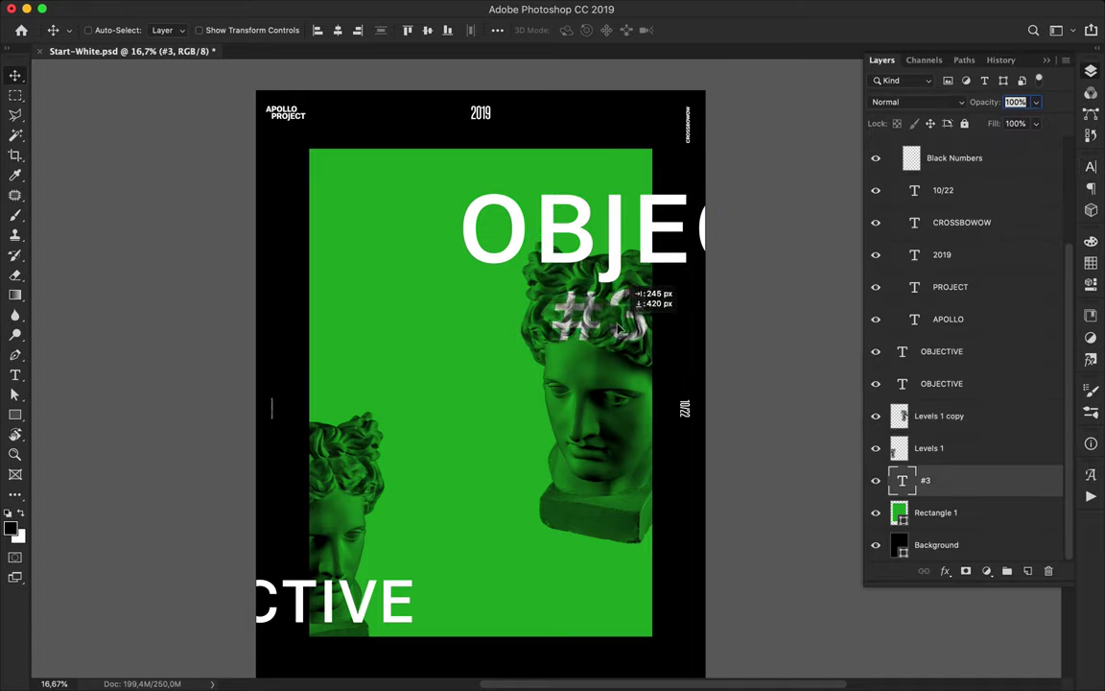
left_click_drag(621, 336, 620, 339)
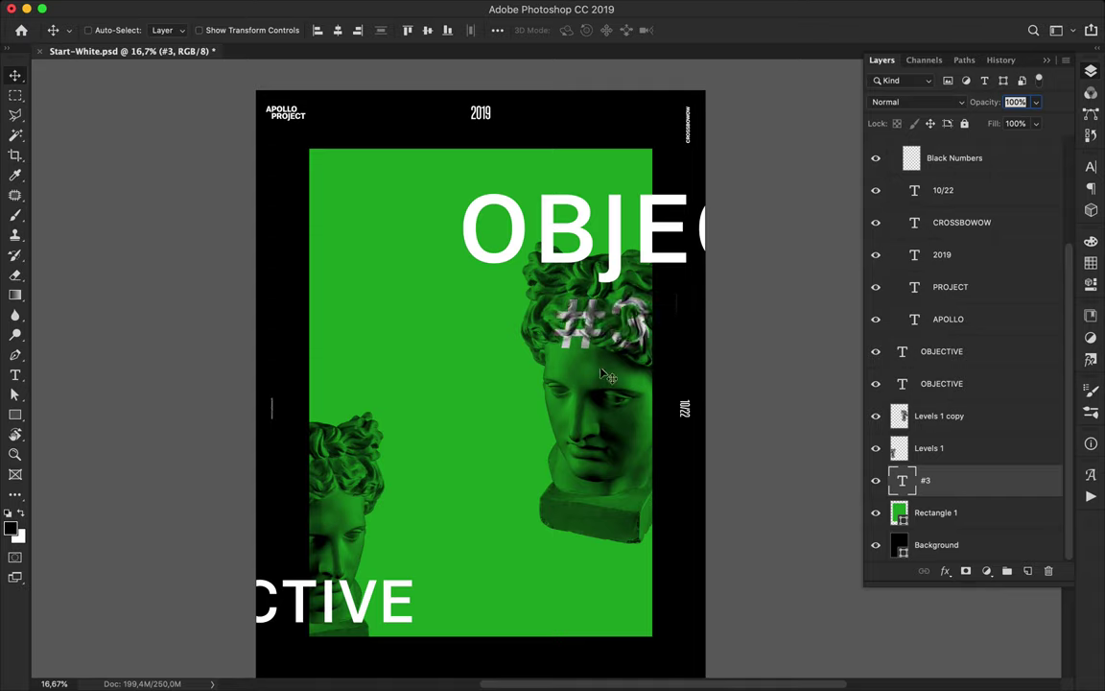
Set the OBJECTIVE title to Regular font style and nudge it left and down.
left_click(721, 215)
left_click(1091, 168)
left_click(1041, 180)
key("Up")
key("Up")
mouse_move(648, 217)
left_mouse_down()
mouse_move(636, 235)
mouse_move(641, 227)
left_mouse_up()
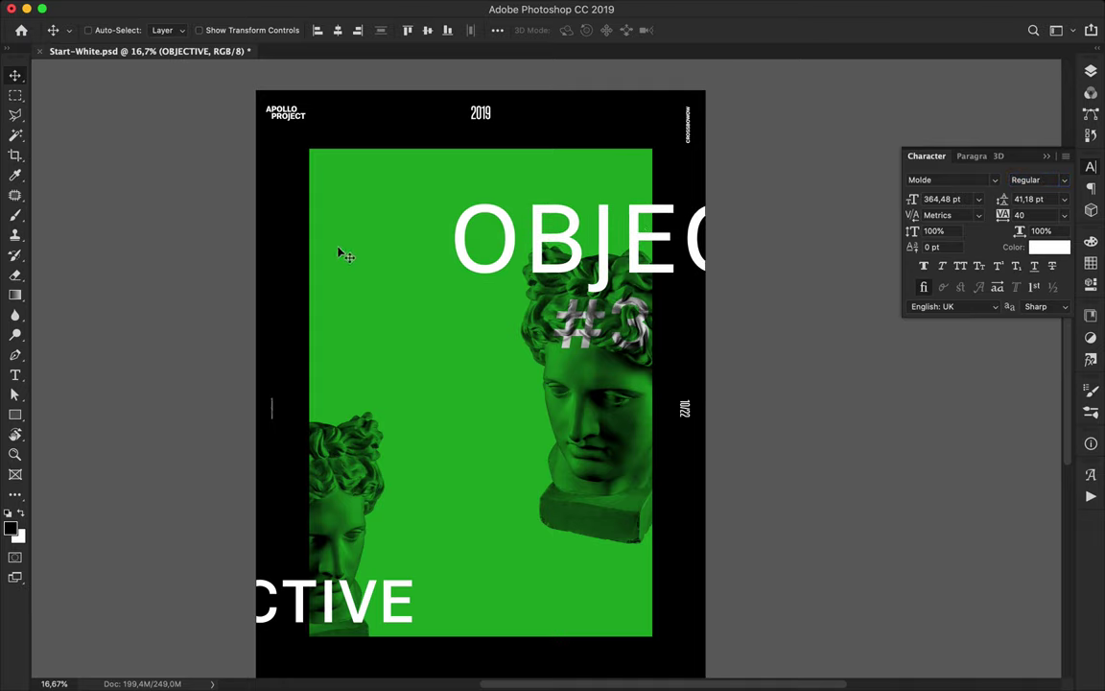
Draw a tall thin green stripe on the right and place it behind the statue head.
key("u")
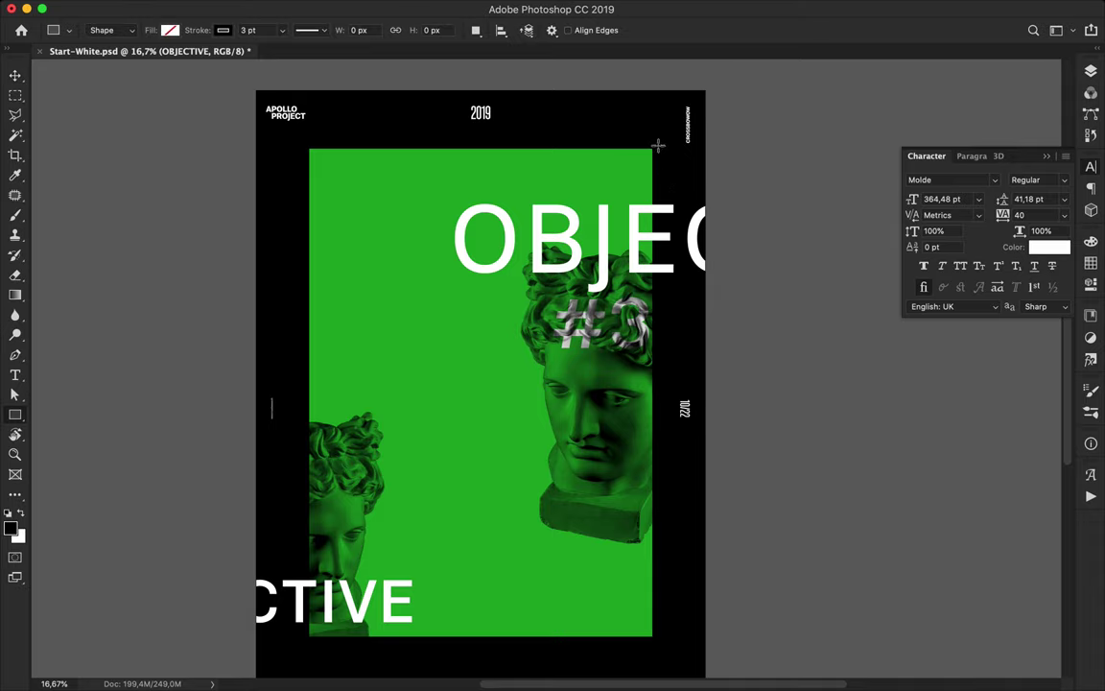
left_click_drag(658, 128, 664, 658)
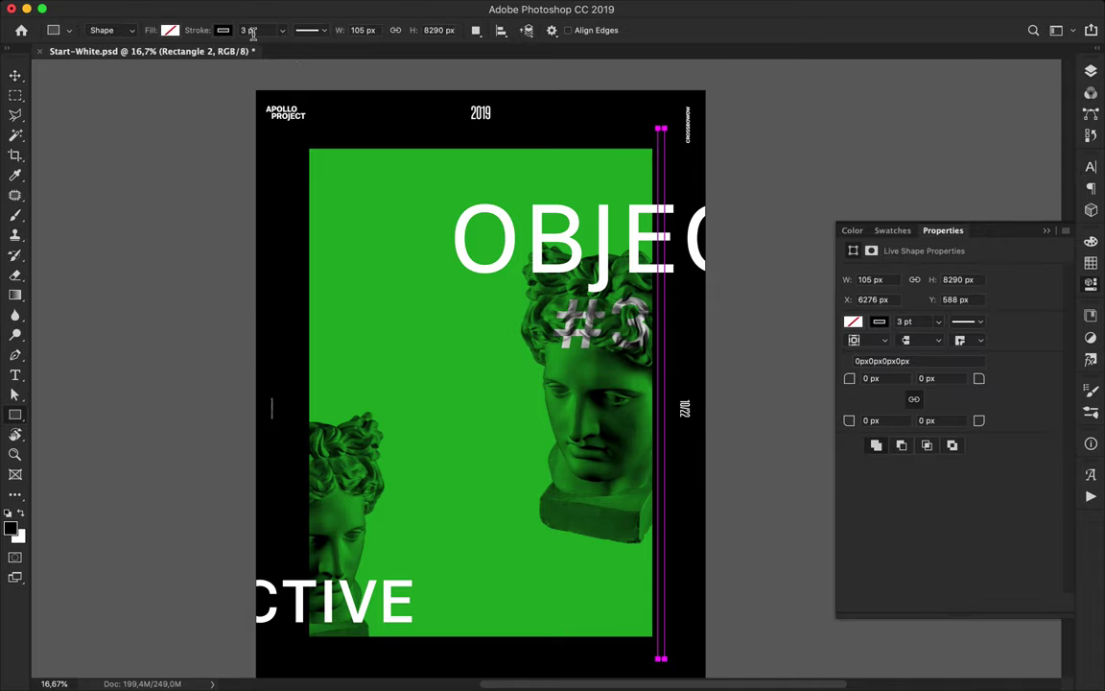
left_click(169, 30)
left_click(120, 182)
left_click(1090, 70)
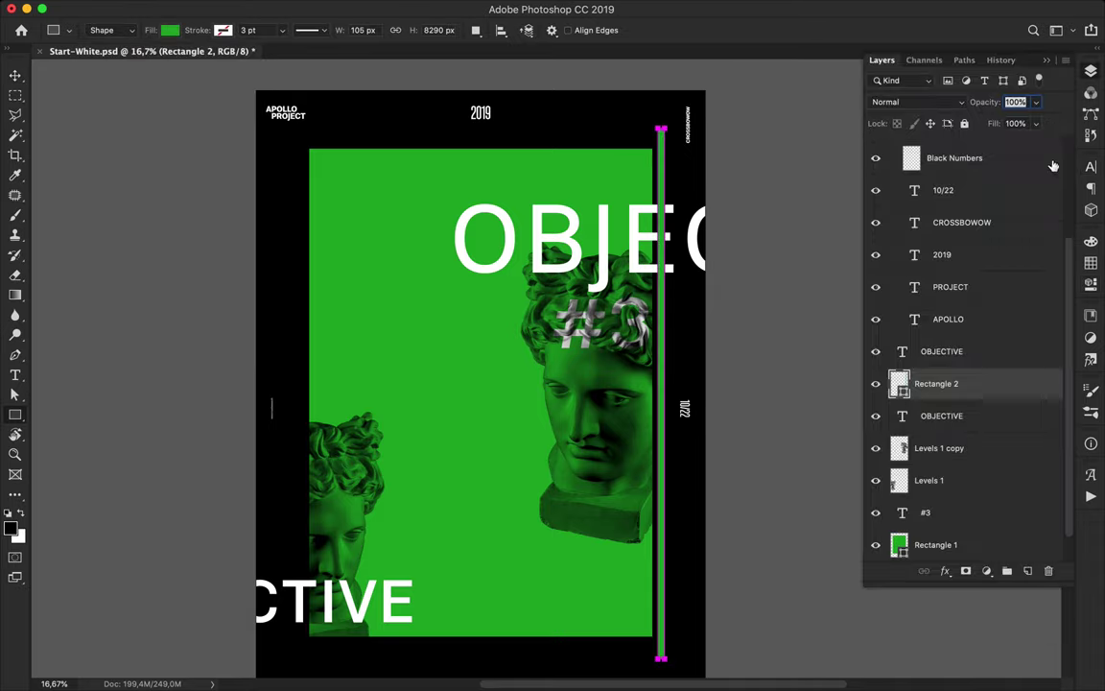
scroll(942, 354, "down", 1)
left_click_drag(941, 354, 940, 461)
Draw more thin green vertical stripes along the right and left sides.
left_click_drag(670, 170, 672, 583)
left_click_drag(681, 178, 708, 609)
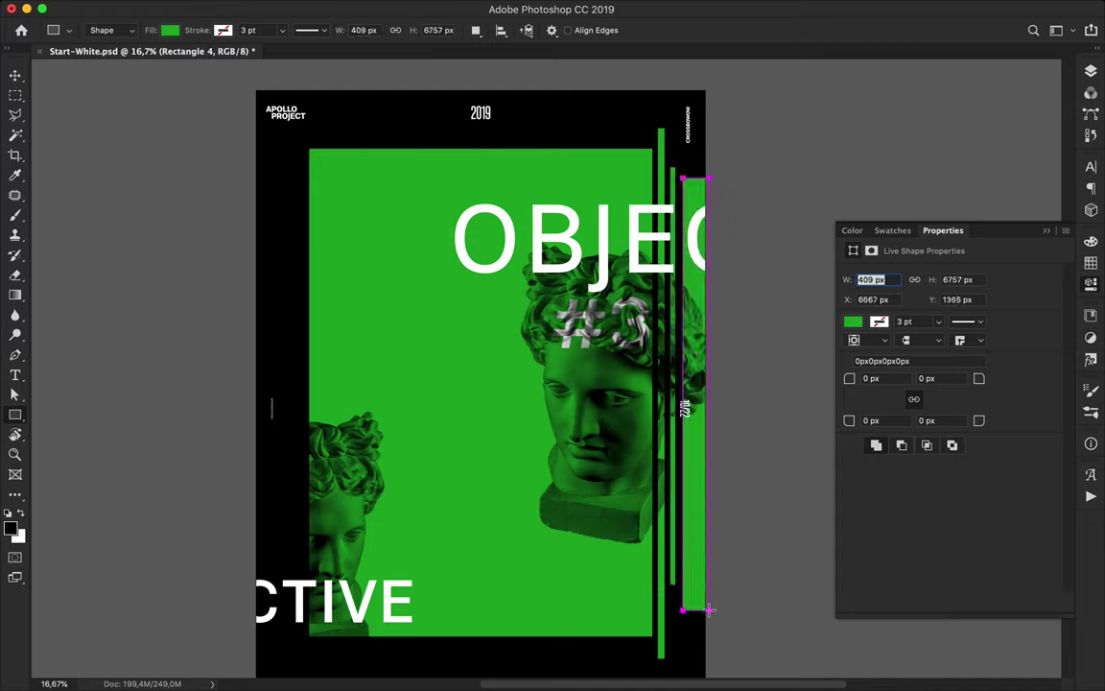
scroll(411, 473, "down", 2)
left_click_drag(292, 146, 298, 557)
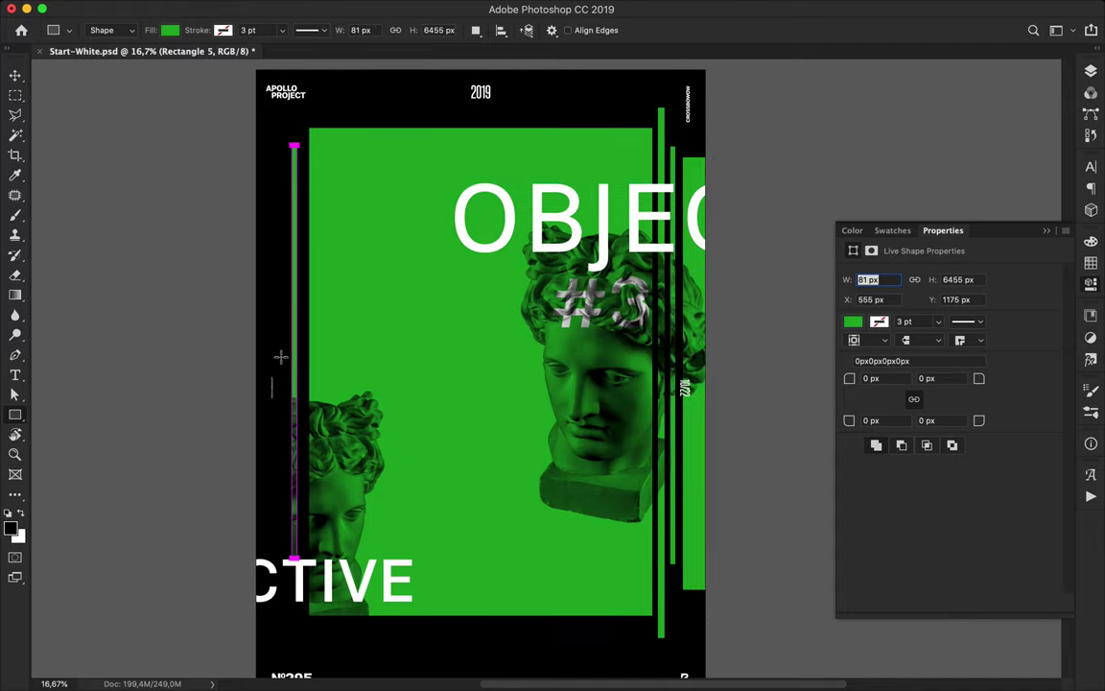
left_click_drag(303, 70, 305, 650)
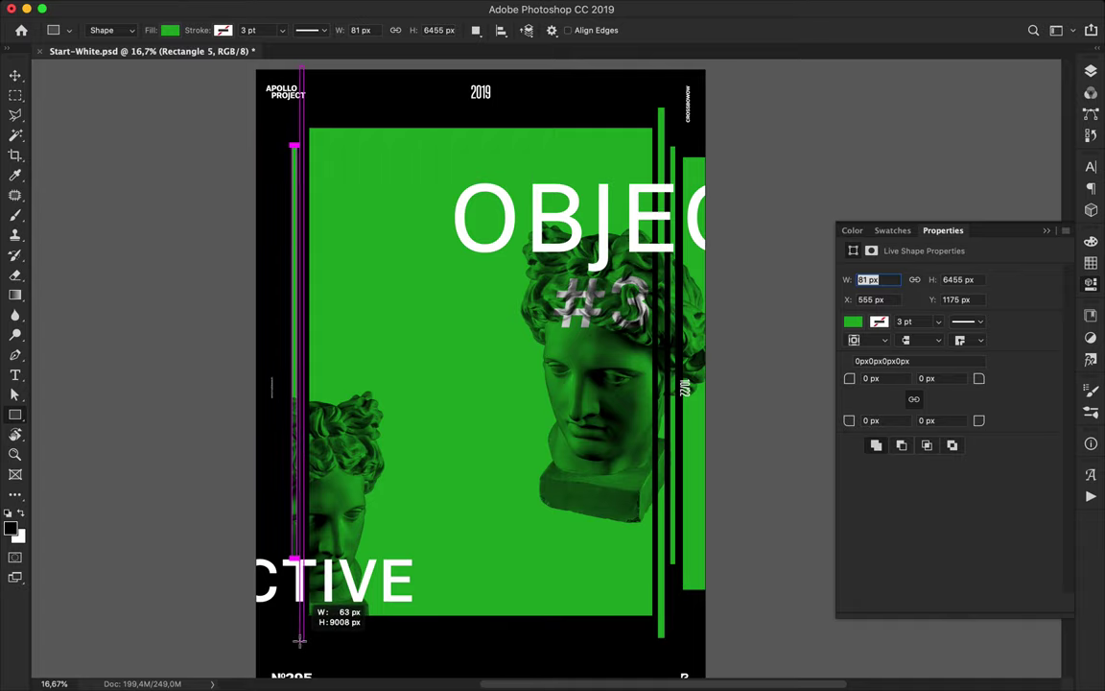
left_click_drag(277, 156, 280, 525)
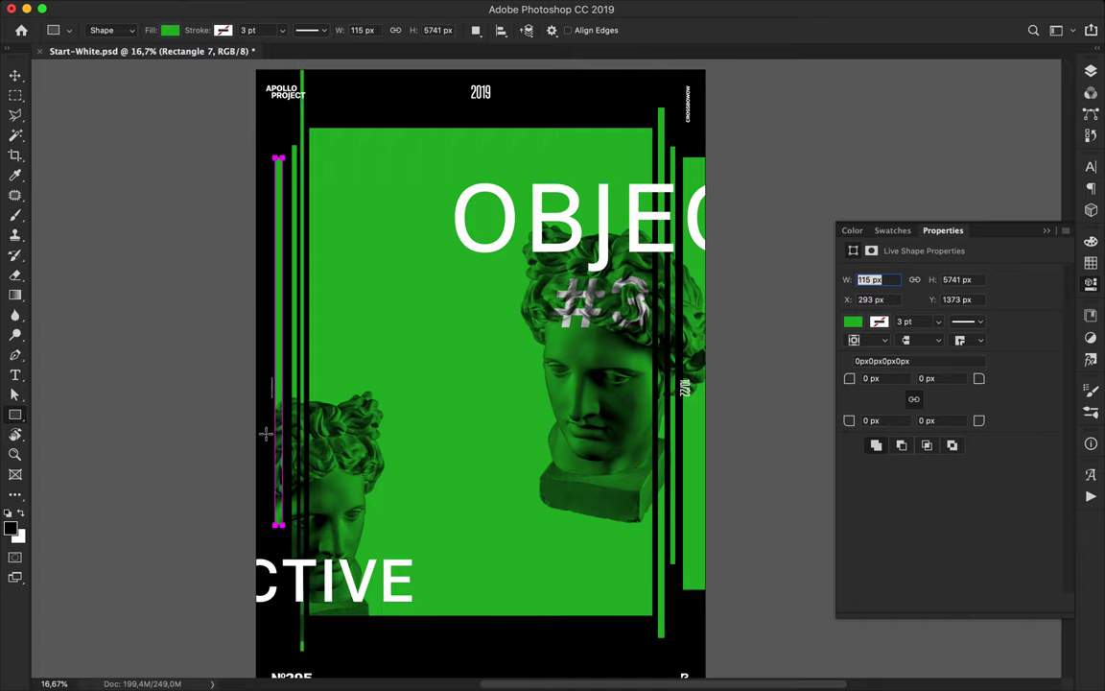
mouse_move(251, 323)
left_mouse_down()
mouse_move(269, 616)
mouse_move(280, 360)
mouse_move(268, 455)
left_mouse_up()
Draw green strips along the top of the panel and near its bottom.
key("a")
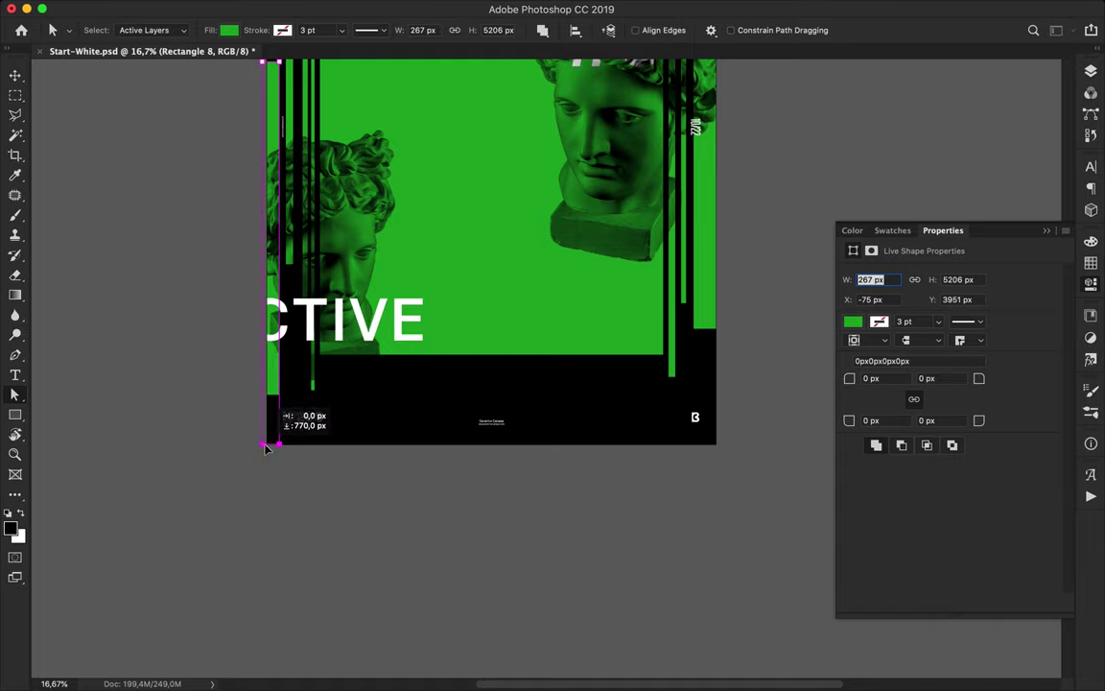
scroll(602, 447, "up", 5)
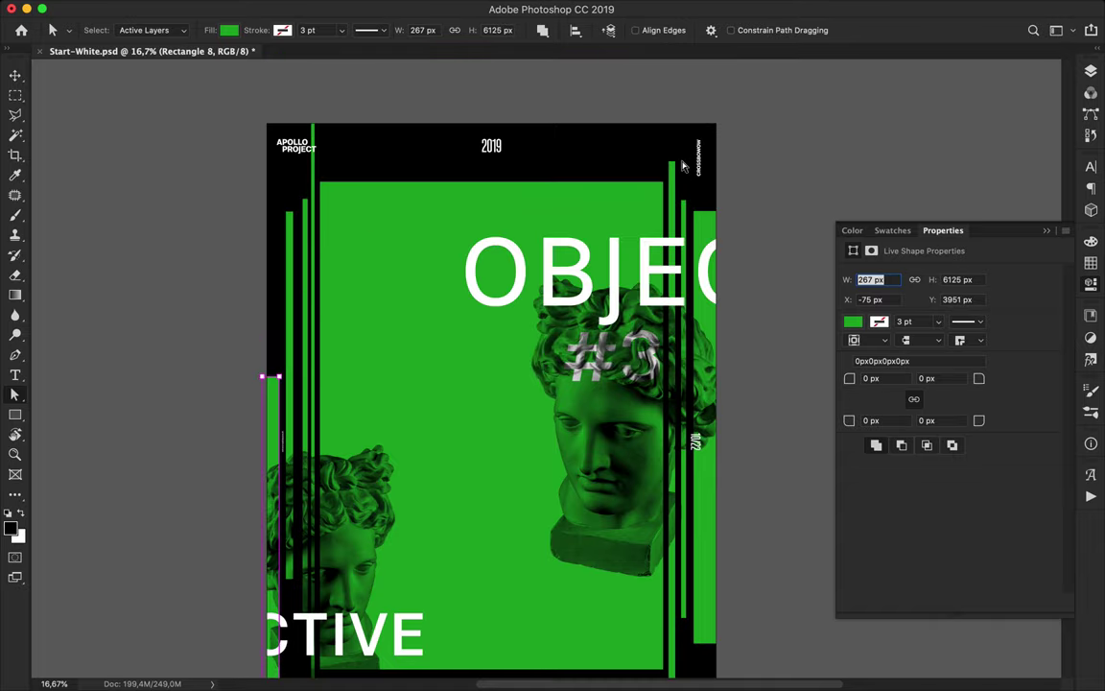
key("v")
scroll(649, 313, "down", 2)
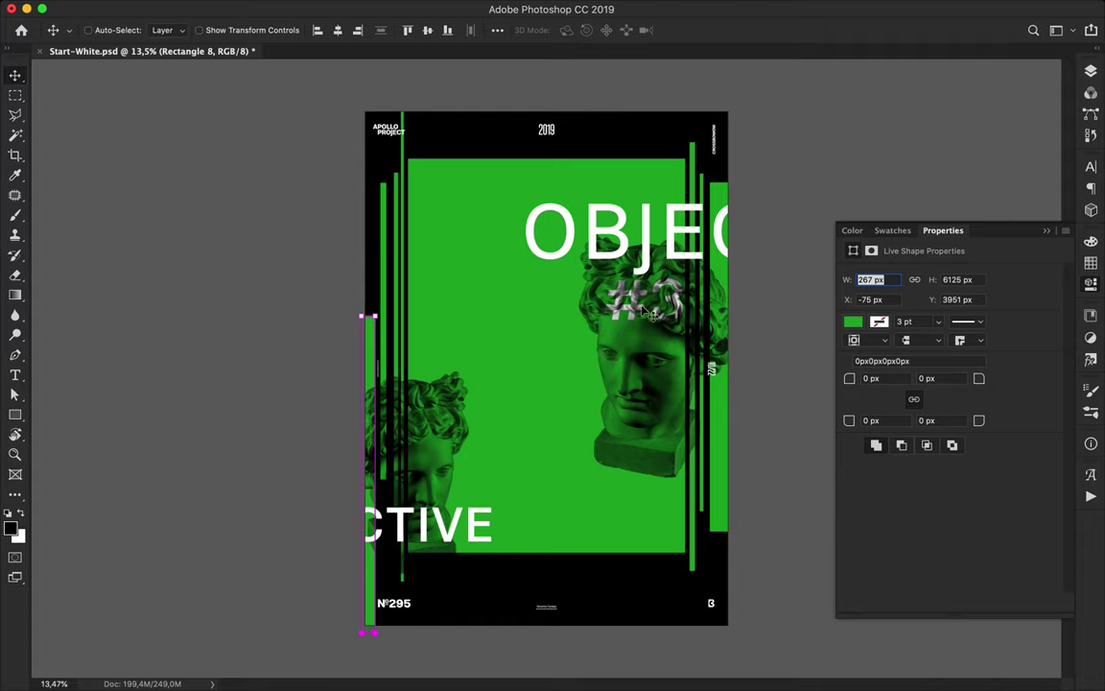
scroll(648, 312, "up", 1)
key("u")
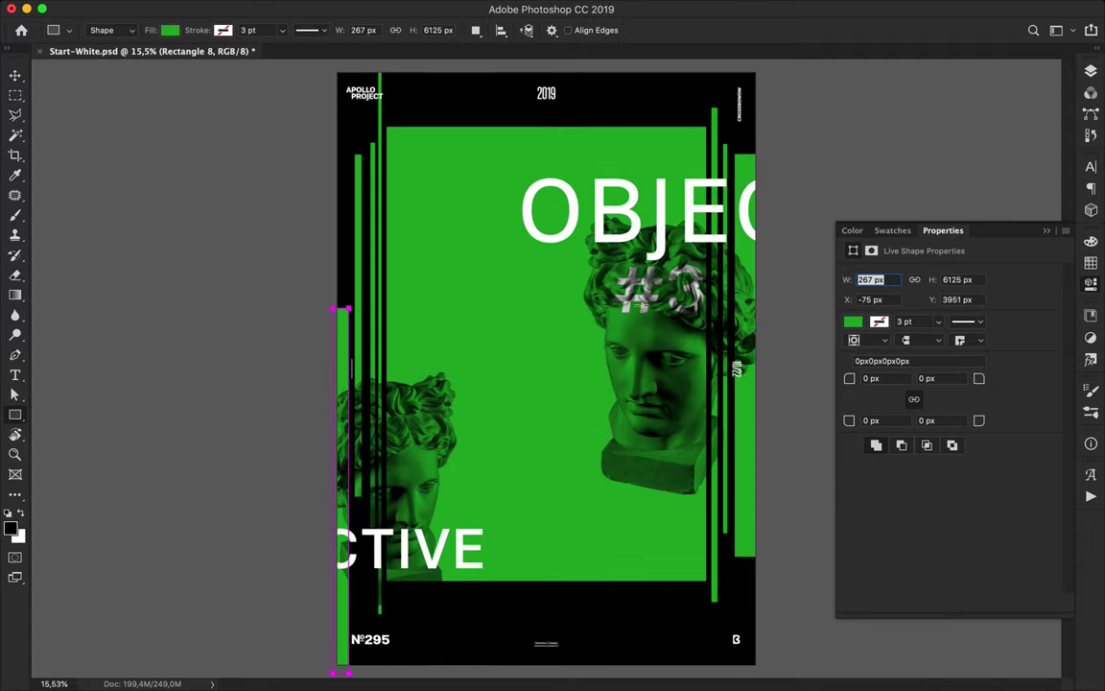
left_click_drag(393, 122, 623, 134)
mouse_move(450, 578)
left_mouse_down()
mouse_move(698, 595)
mouse_move(687, 515)
left_mouse_up()
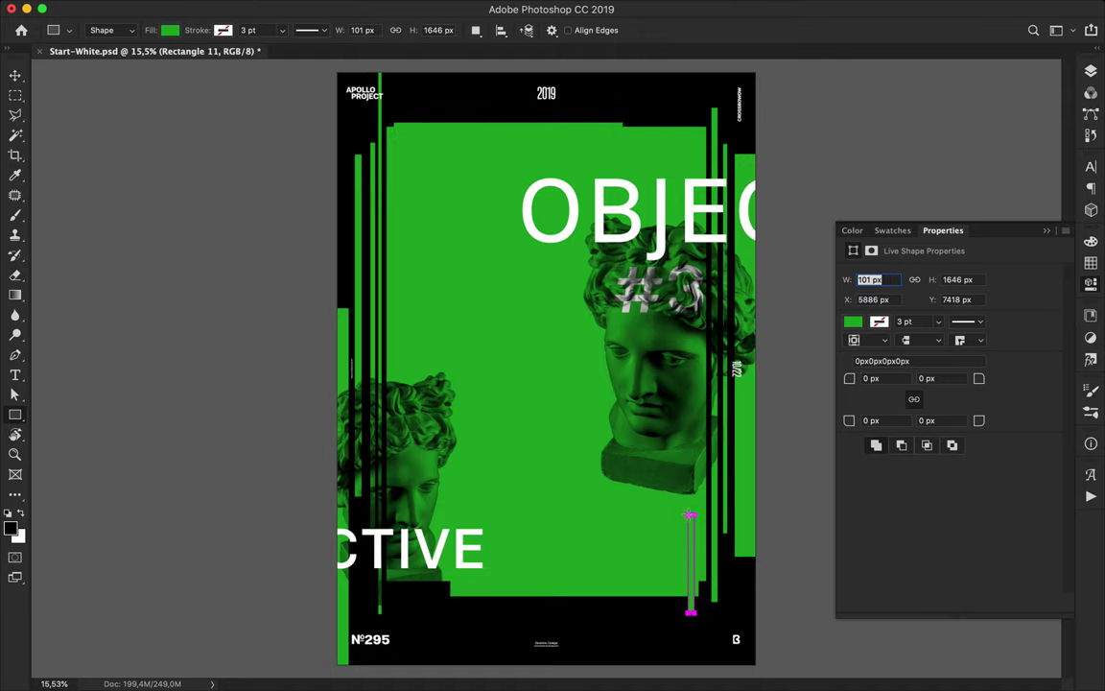
left_click(170, 31)
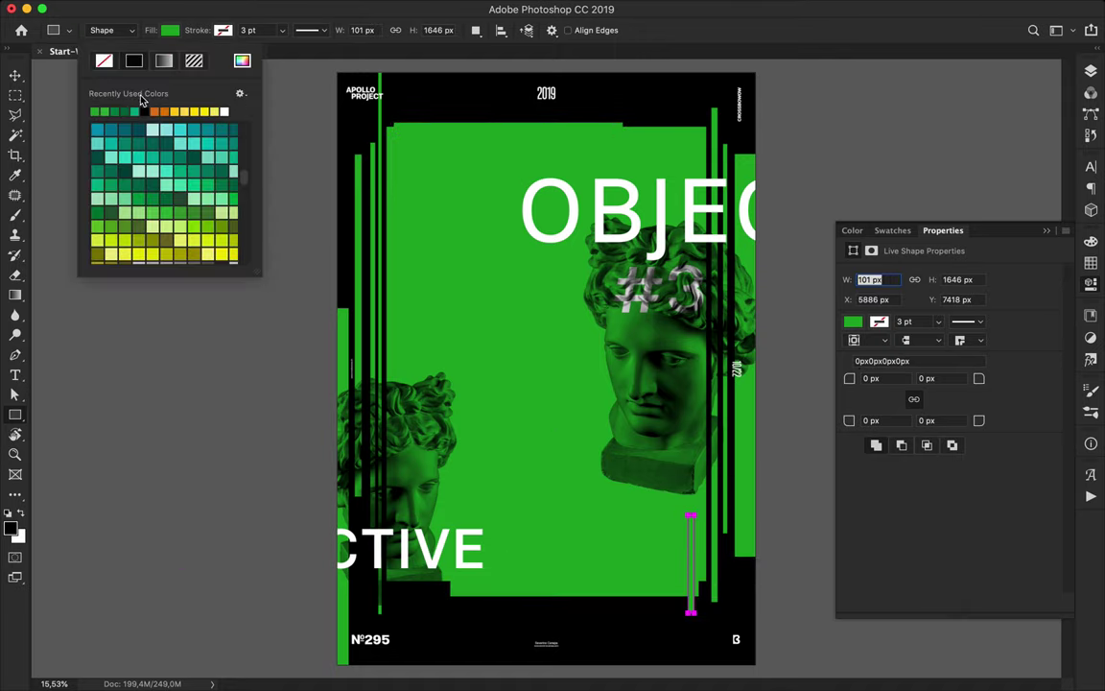
Draw black-filled thin bars and small blocks along the green panel's top and bottom edges.
left_click(139, 112)
left_click_drag(389, 95, 395, 346)
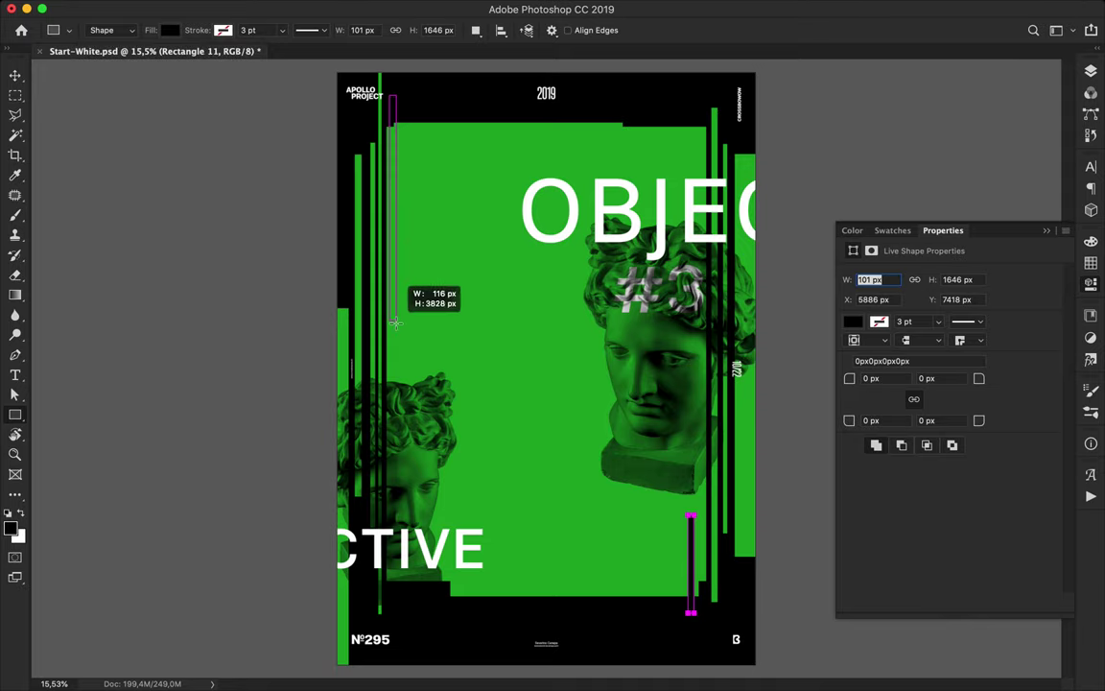
left_click_drag(407, 100, 422, 203)
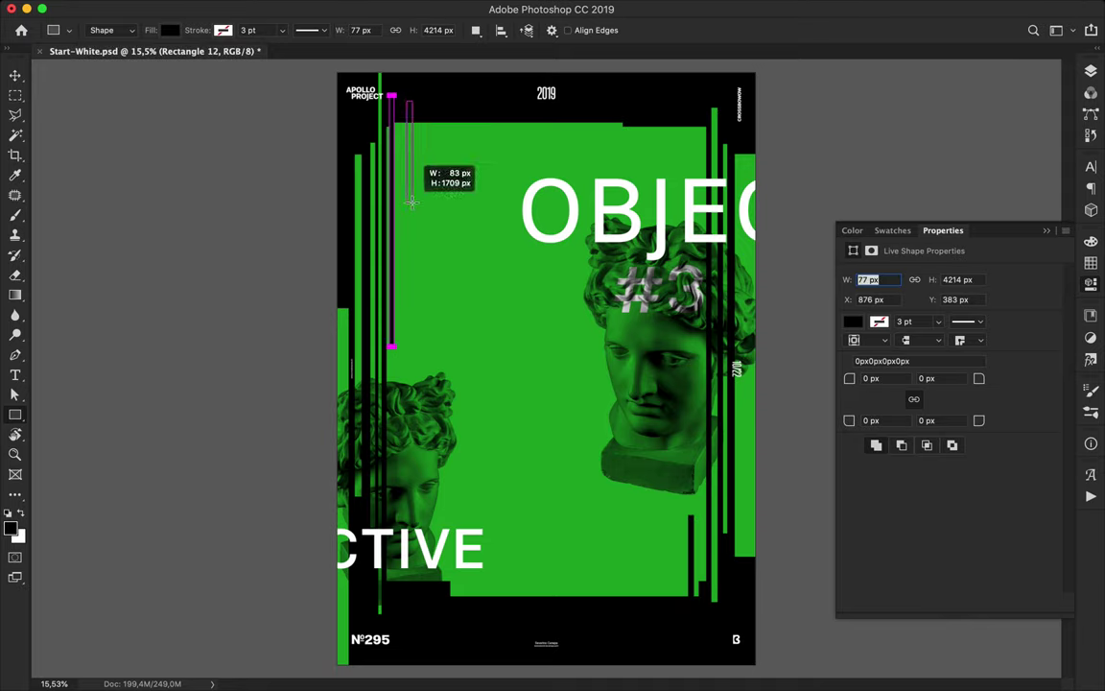
left_click_drag(405, 590, 413, 637)
left_click_drag(494, 497, 500, 629)
left_click_drag(676, 122, 699, 158)
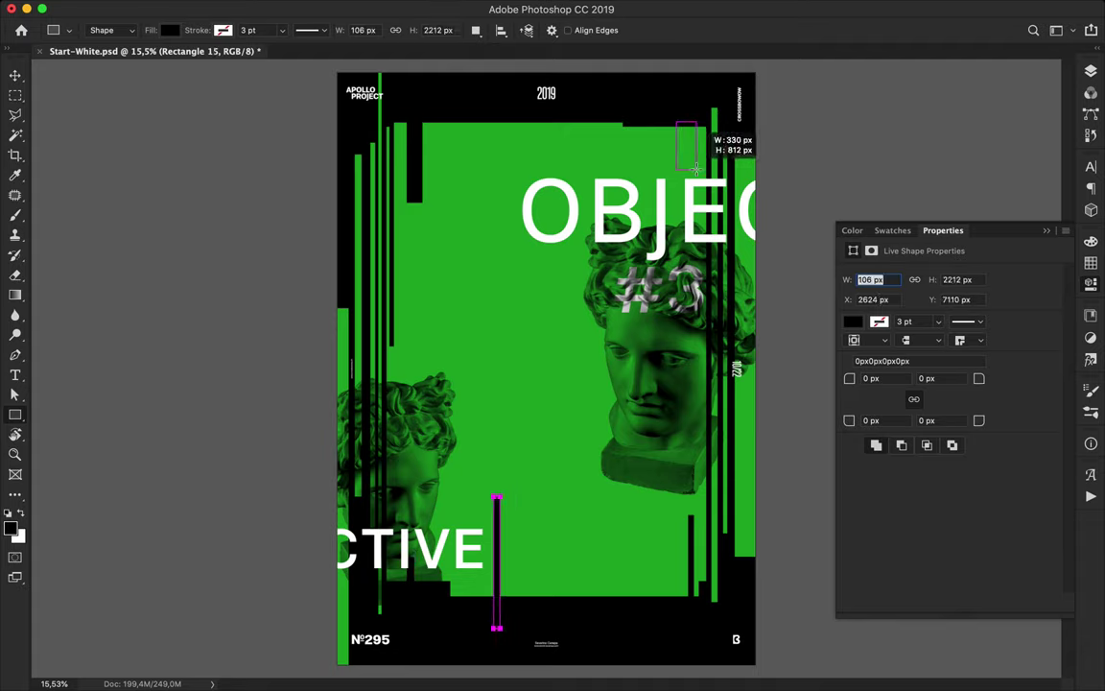
left_click_drag(639, 563, 684, 612)
Widen the top-left black bar and shorten the bottom bar with Free Transform.
key("v")
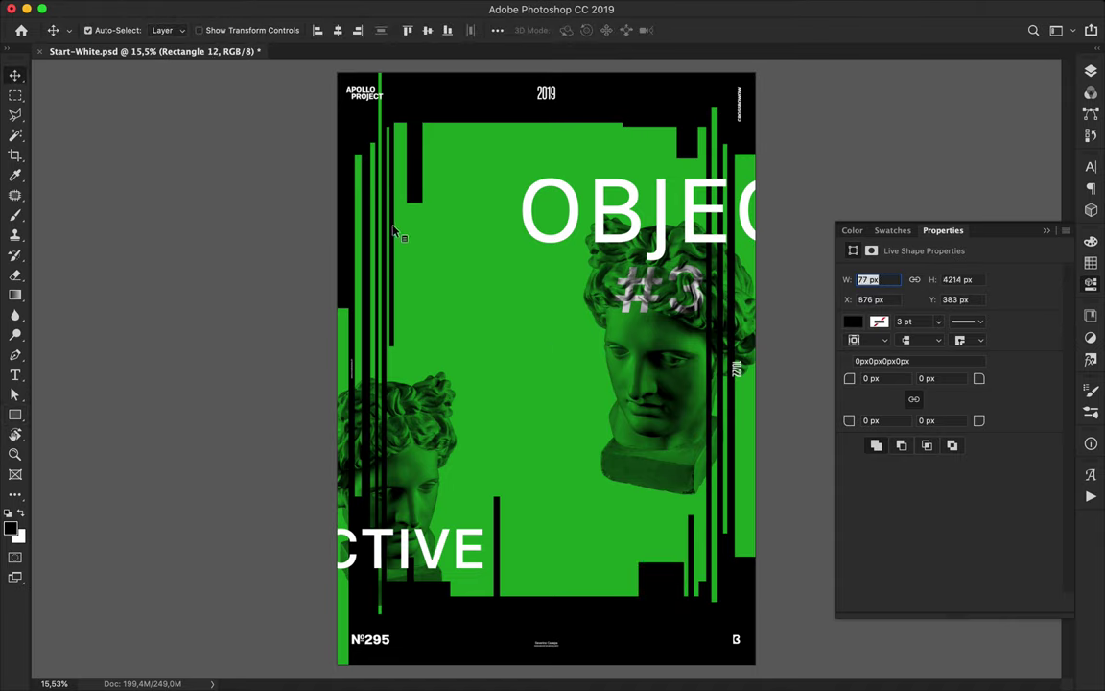
key("ctrl+t")
left_click_drag(393, 221, 401, 221)
key("Return")
left_click(419, 185, "ctrl")
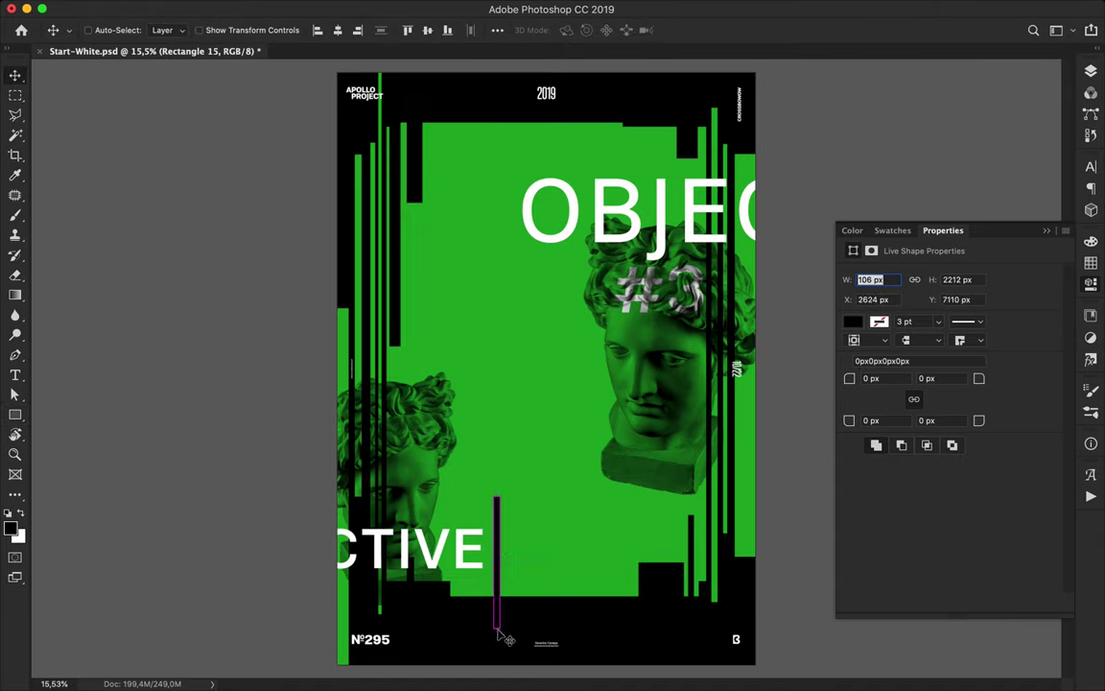
key("ctrl+t")
mouse_move(496, 497)
left_mouse_down()
mouse_move(496, 575)
mouse_move(458, 617)
left_mouse_up()
key("Return")
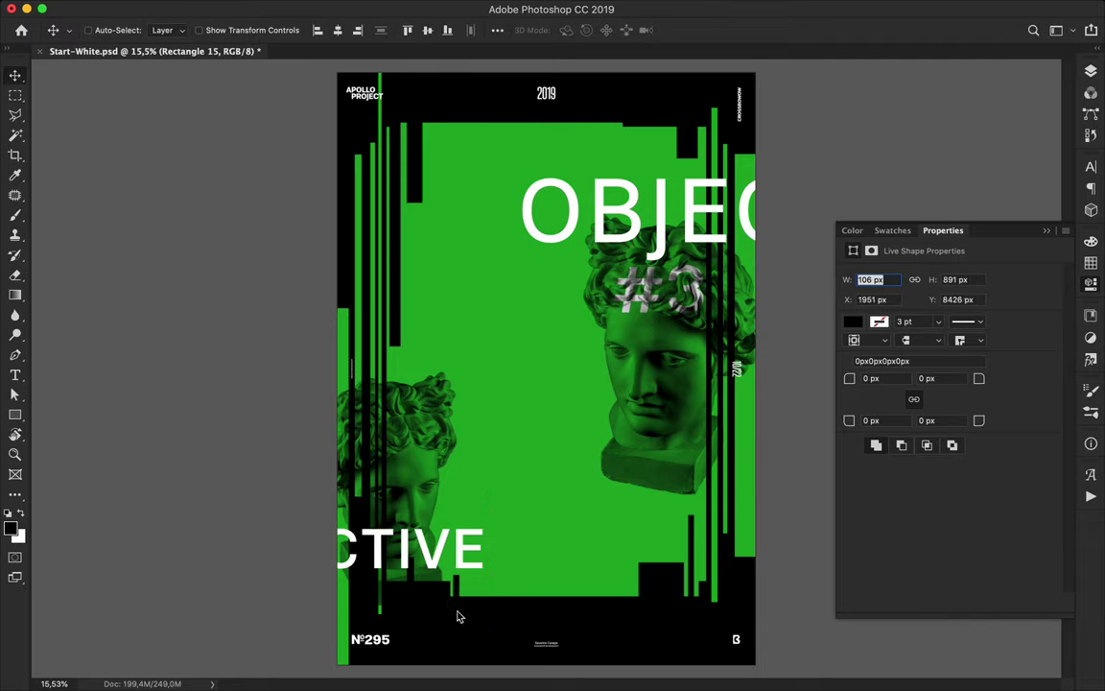
Shorten the top-left bar, widen the short top bar, and move it up to the top edge.
left_click(395, 326, "ctrl")
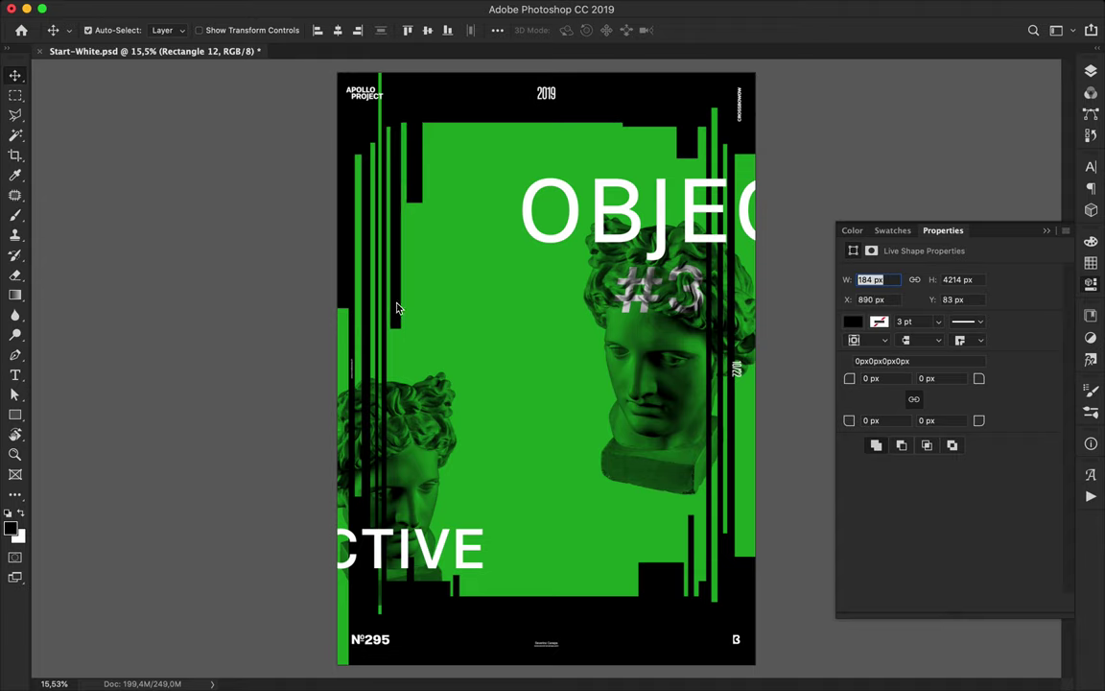
key("ctrl+t")
mouse_move(395, 125)
left_mouse_down()
mouse_move(395, 179)
mouse_move(395, 92)
left_mouse_up()
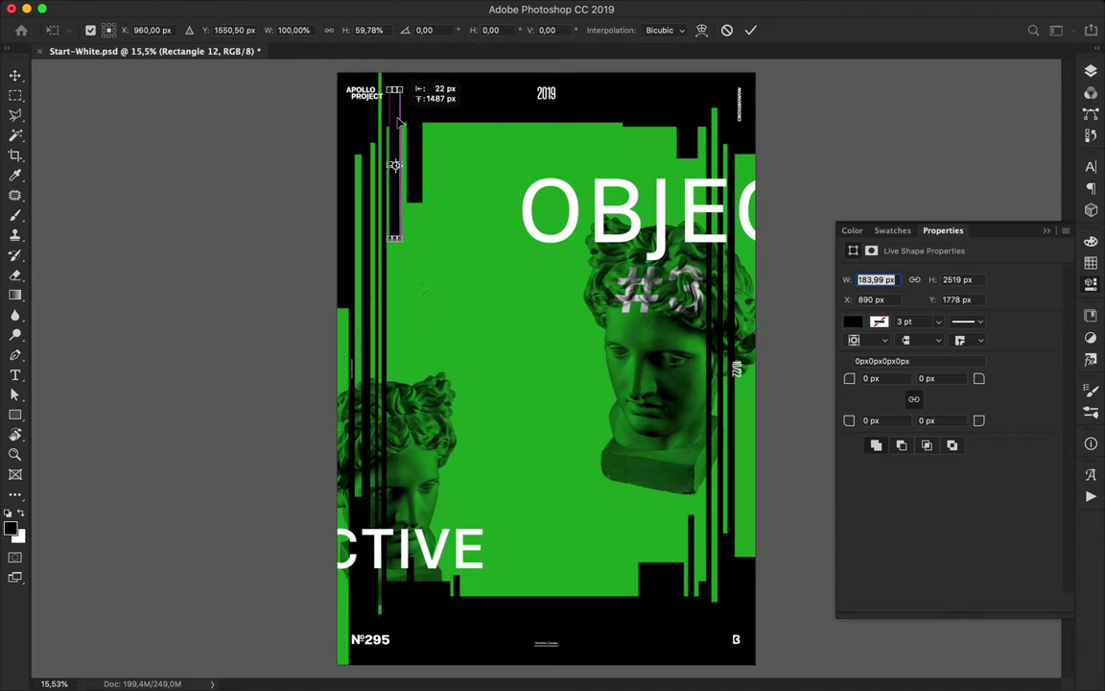
right_click(418, 142)
key("Escape")
key("Return")
left_click(416, 131)
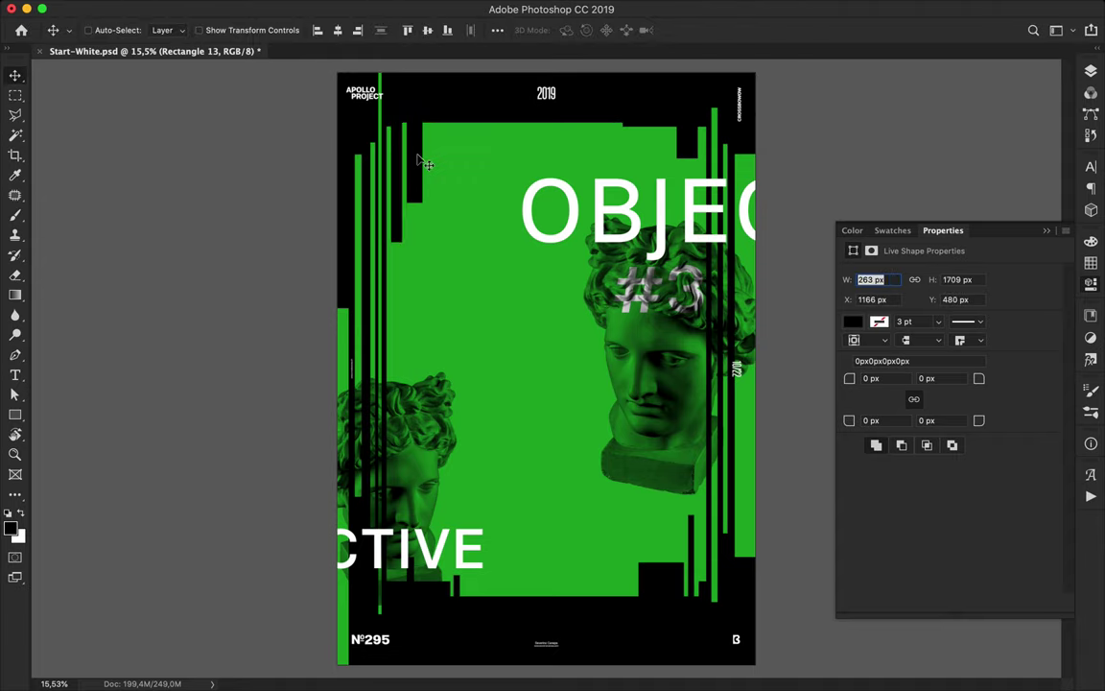
key("ctrl+t")
left_click_drag(420, 123, 445, 122)
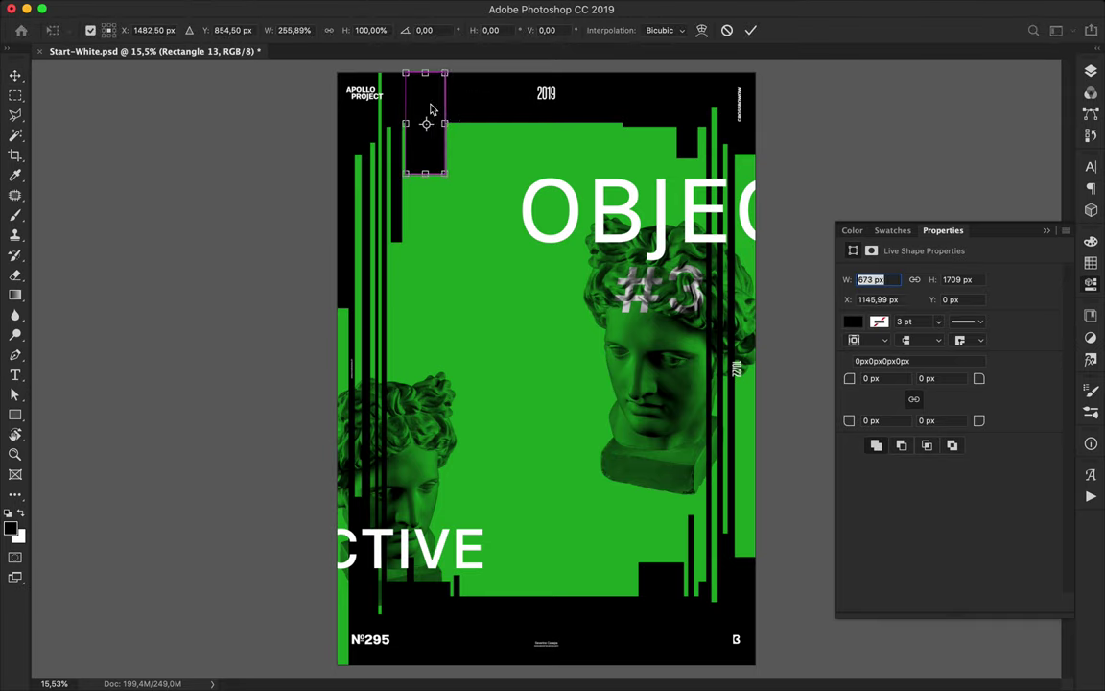
key("Return")
key("Return")
left_click_drag(441, 119, 490, 116)
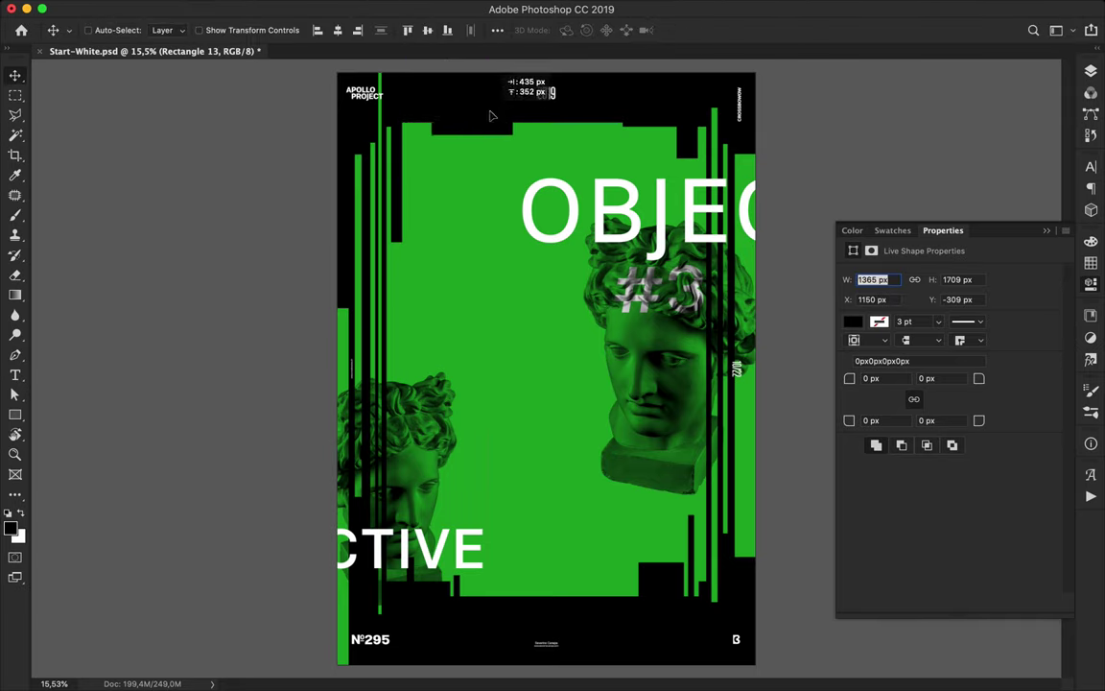
Add the APOLLO text at 70 pt and copy it lower on the poster.
key("t")
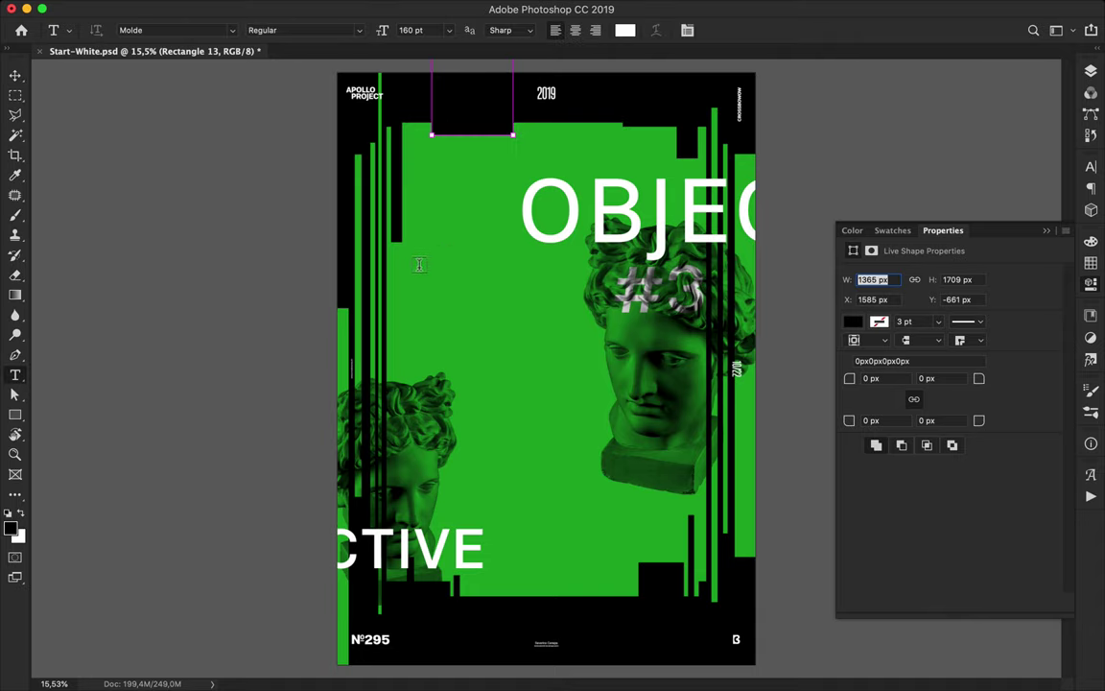
left_click(422, 259)
type("A")
key("ctrl+Return")
left_click(916, 463)
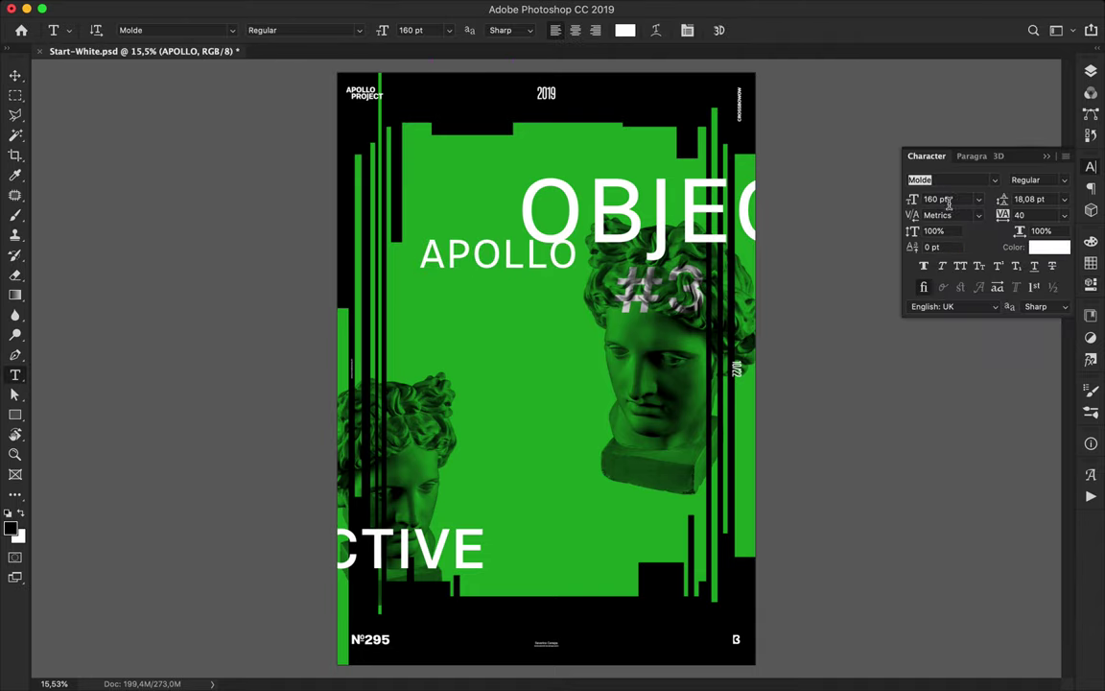
type("70")
key("Return")
type("50")
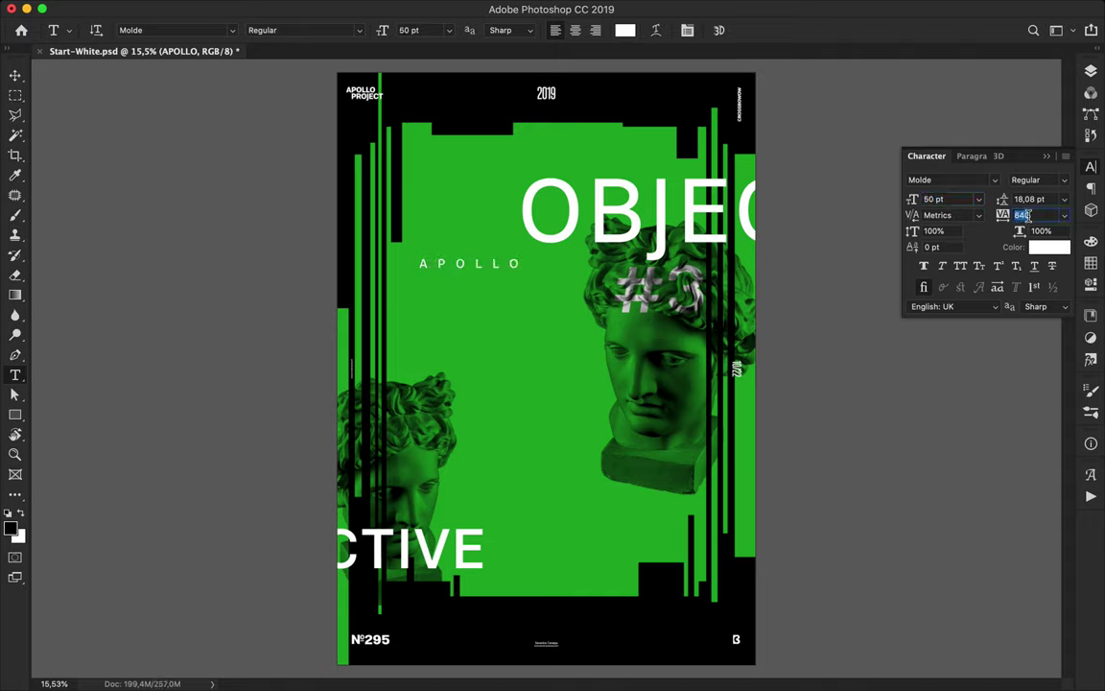
key("v")
mouse_move(457, 268)
left_mouse_down()
mouse_move(444, 280)
mouse_move(612, 547)
left_mouse_up()
Change the lower copy's text to 365° and position it near the green area's bottom.
double_click(611, 544)
type("3")
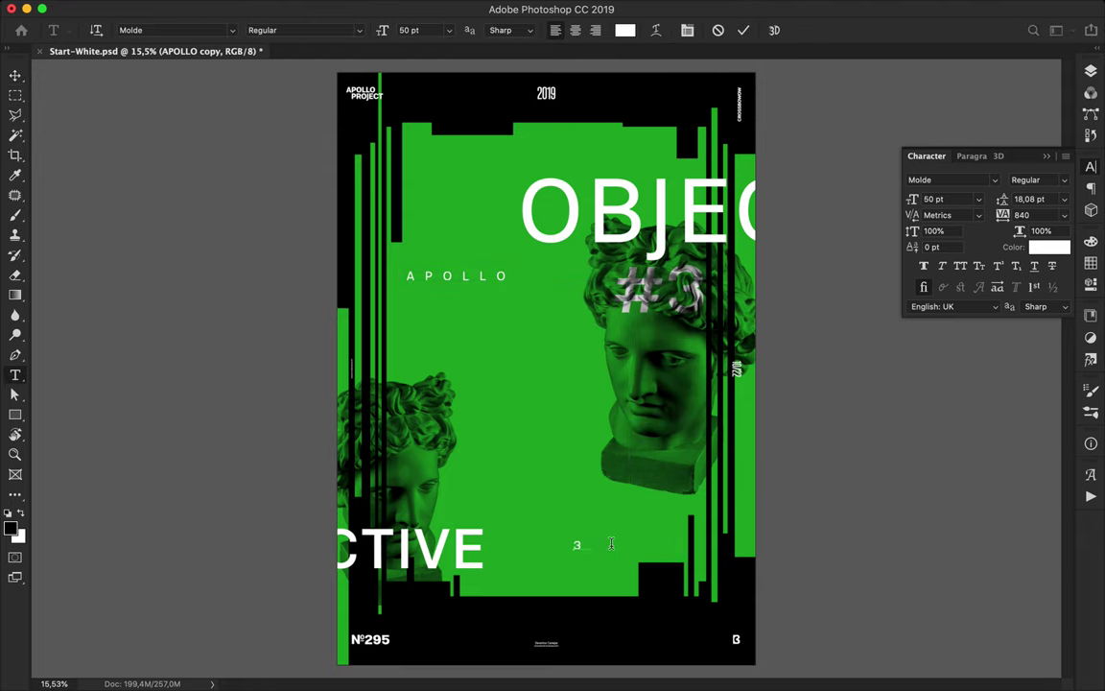
type("65°")
key("ctrl+Return")
key("v")
mouse_move(612, 544)
left_mouse_down()
mouse_move(622, 516)
mouse_move(626, 545)
left_mouse_up()
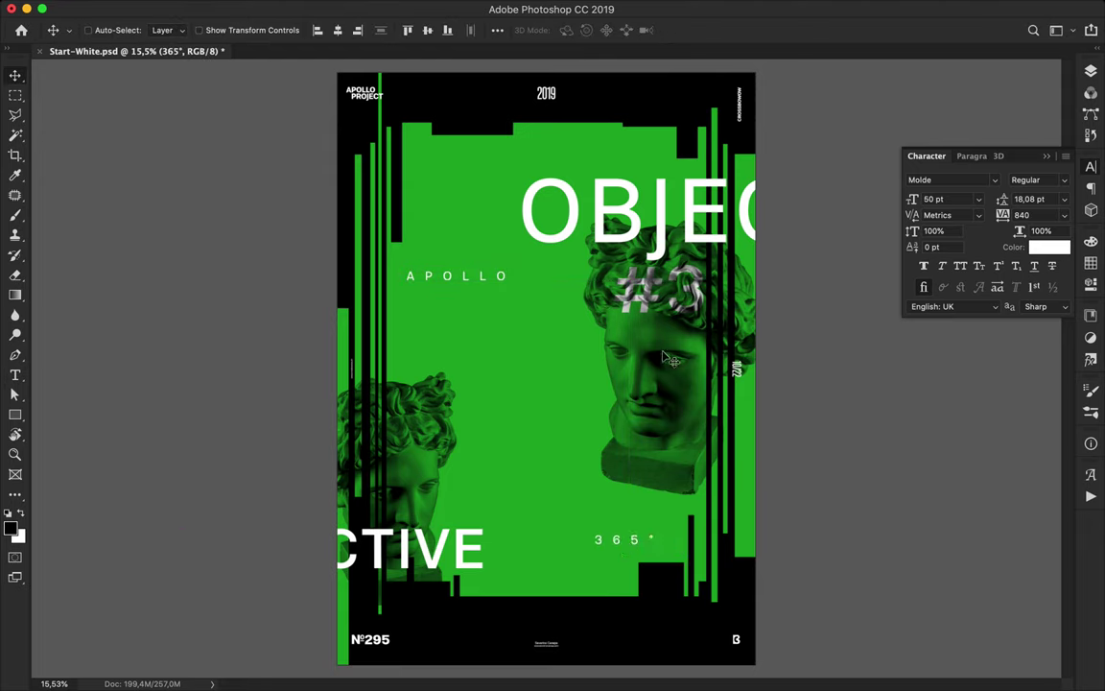
Make an offset black (000000) copy of APOLLO and a black 365° copy beside 365°.
left_click_drag(499, 278, 507, 287)
key("t")
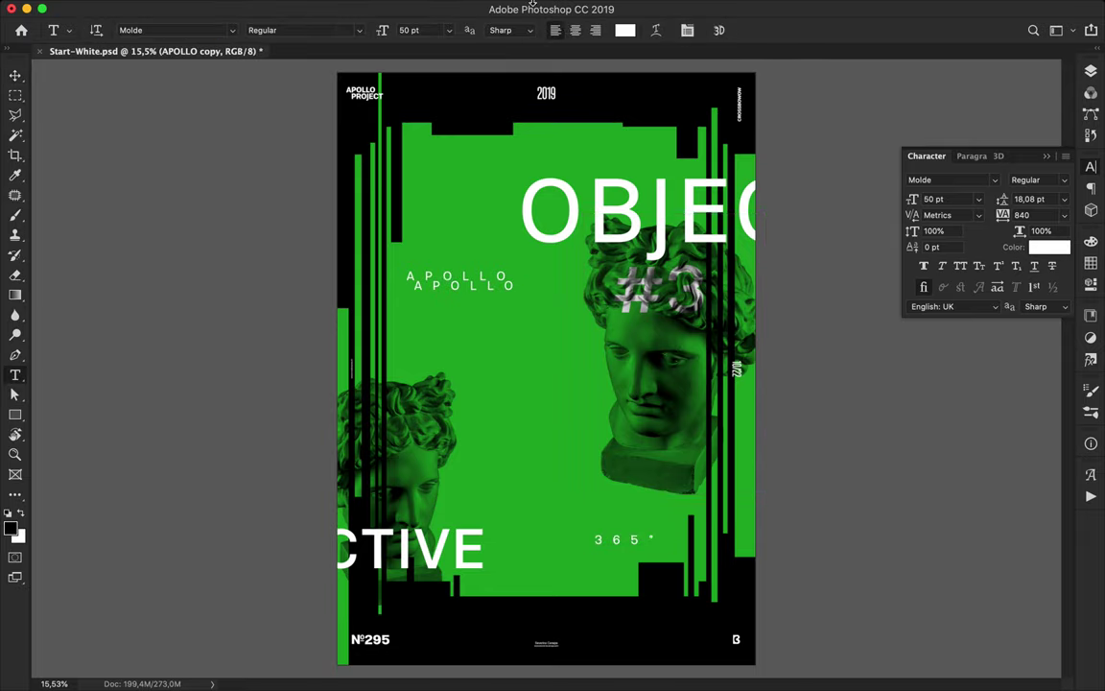
left_click(625, 30)
type("000000")
left_click(772, 181)
key("v")
mouse_move(493, 283)
left_mouse_down()
mouse_move(612, 555)
mouse_move(594, 550)
mouse_move(613, 551)
left_mouse_up()
double_click(610, 553)
type("365°")
key("super+Return")
Duplicate the white APOLLO into the lower area and trim it to a single O.
key("super+plus")
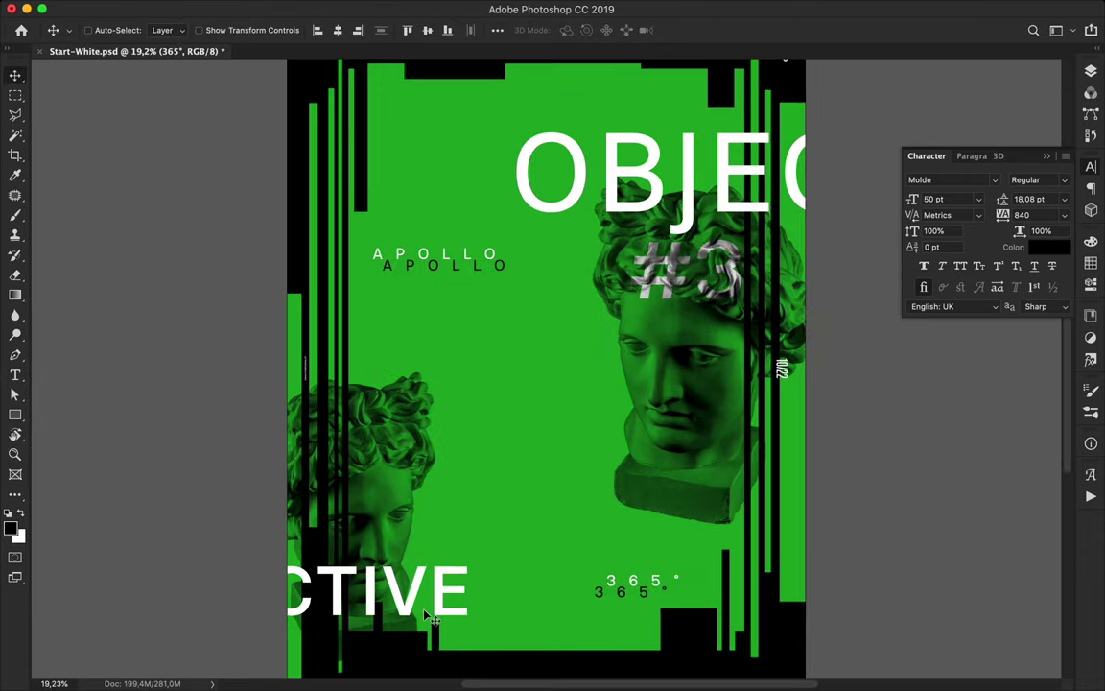
left_click_drag(427, 259, 503, 510)
double_click(500, 505)
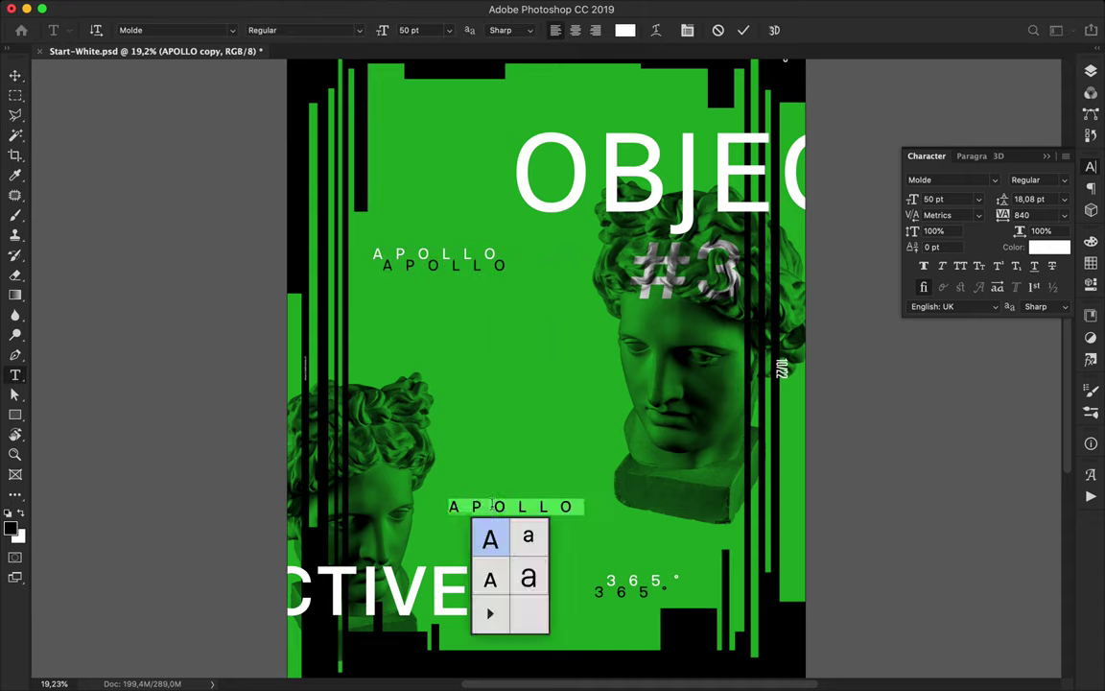
left_click(493, 506)
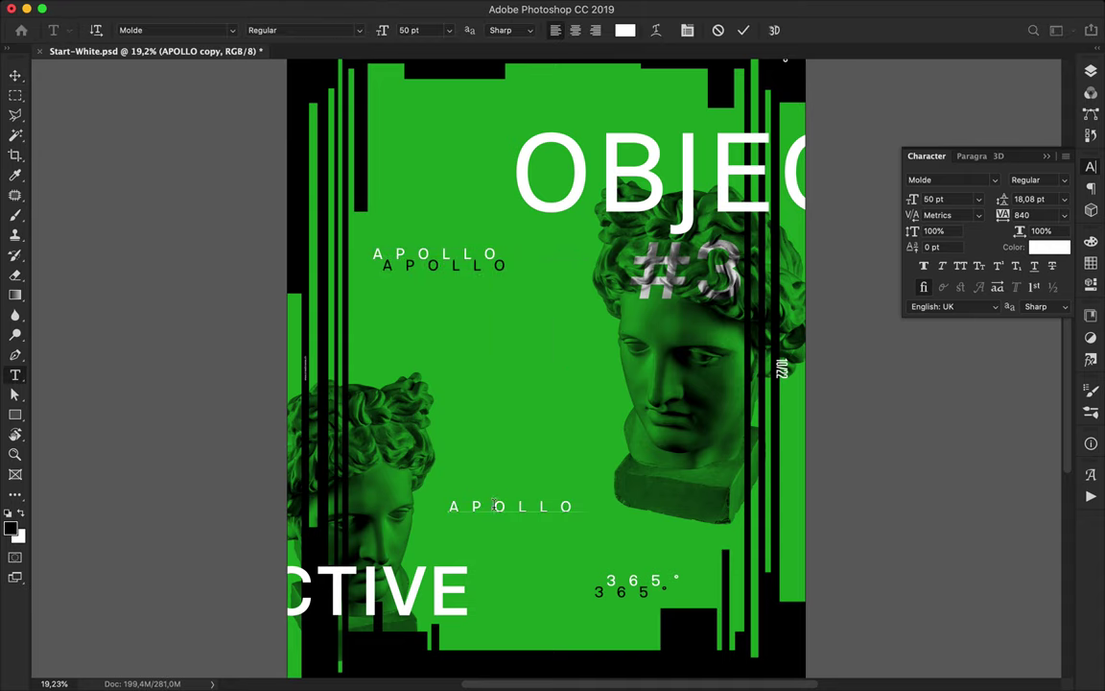
key("BackSpace")
key("super+Return")
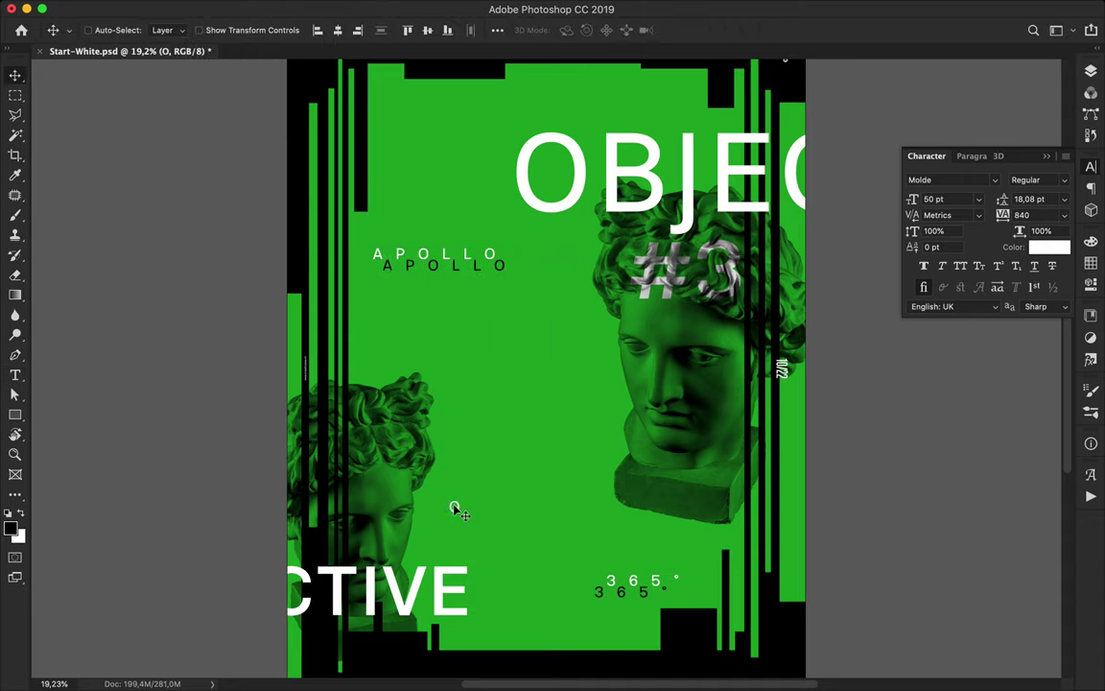
left_click(1036, 215)
type("0")
key("Return")
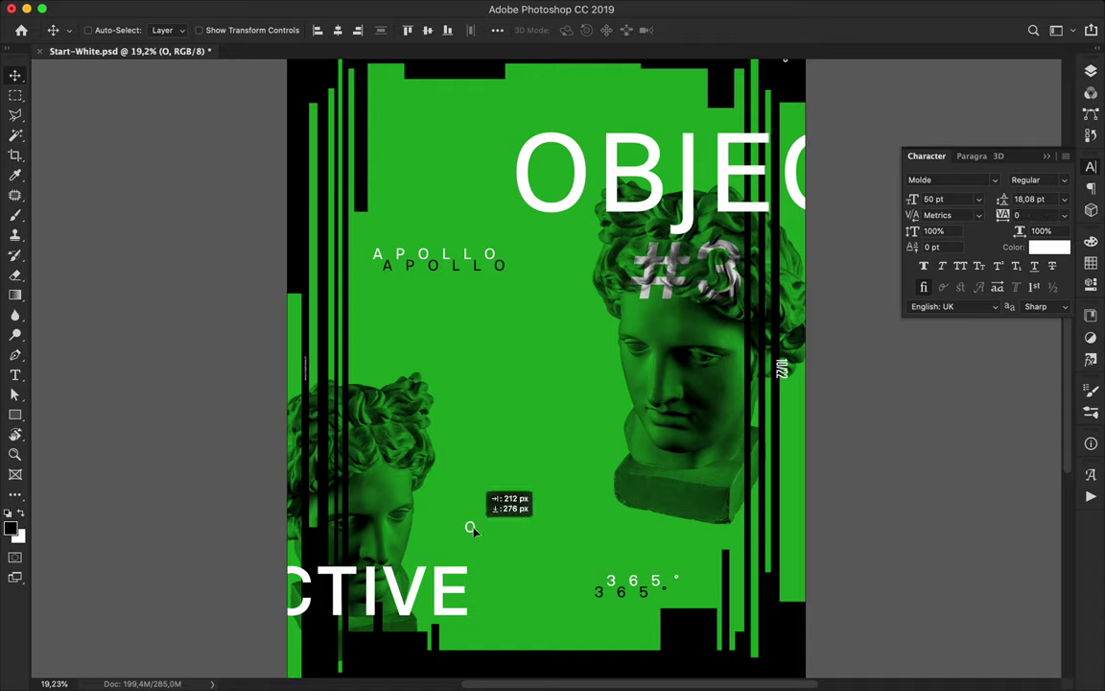
Alt-drag O copies into a lower-left cluster, near the top, and beside the statue's hair.
mouse_move(472, 535)
left_mouse_down()
mouse_move(477, 547)
mouse_move(496, 493)
mouse_move(429, 539)
left_mouse_up()
left_click_drag(569, 325, 596, 234)
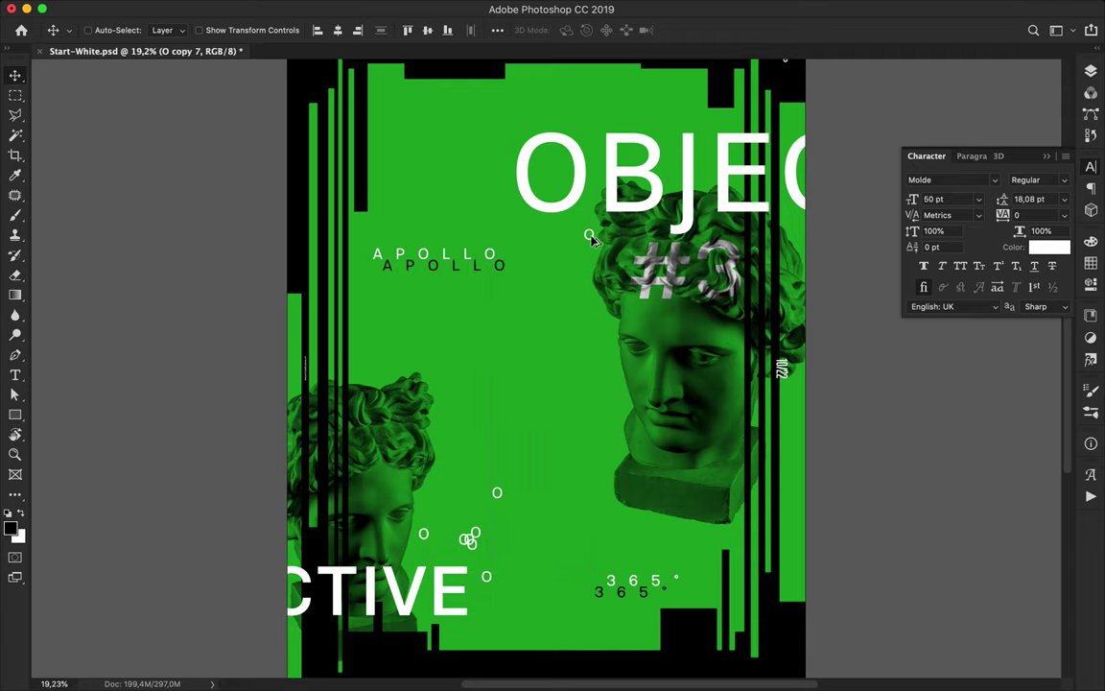
left_click(512, 146)
mouse_move(535, 116)
left_mouse_down()
mouse_move(518, 87)
mouse_move(561, 219)
mouse_move(581, 230)
mouse_move(604, 222)
mouse_move(590, 235)
left_mouse_up()
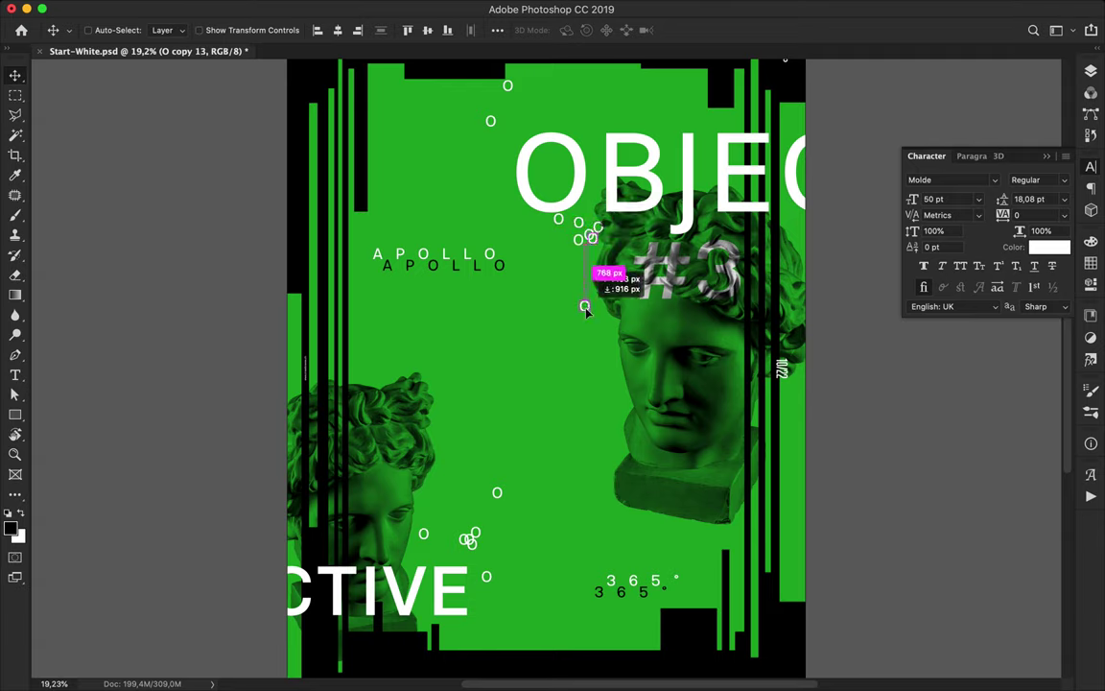
left_click_drag(485, 468, 490, 459)
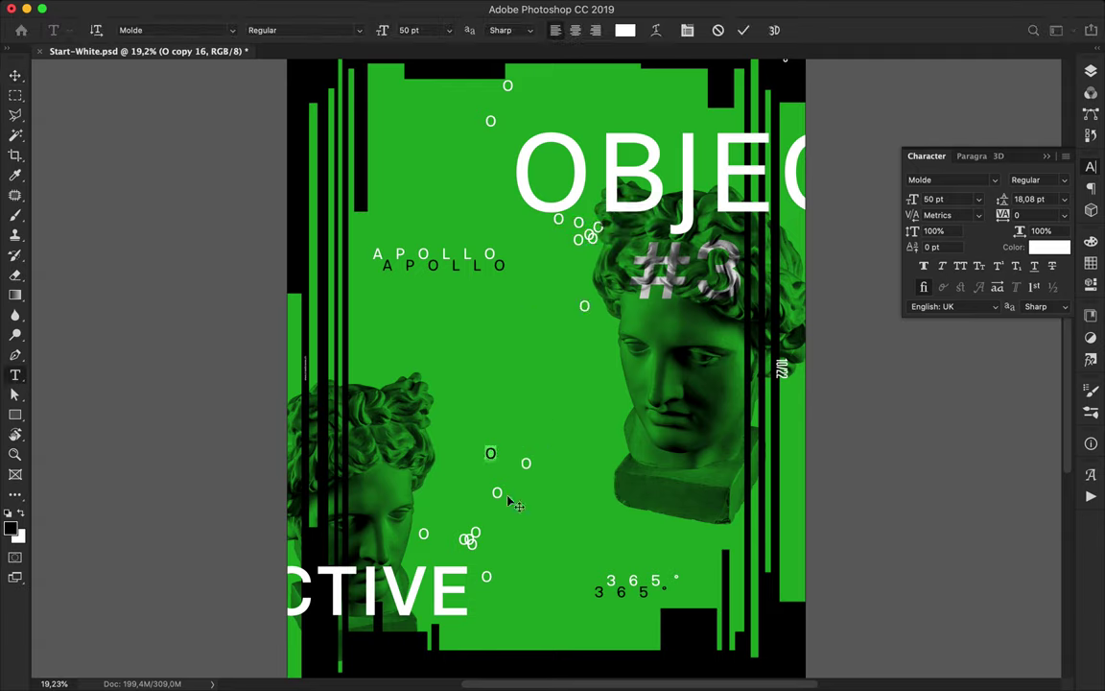
mouse_move(498, 513)
left_mouse_down()
mouse_move(500, 555)
mouse_move(489, 529)
mouse_move(458, 541)
mouse_move(509, 540)
mouse_move(458, 560)
left_mouse_up()
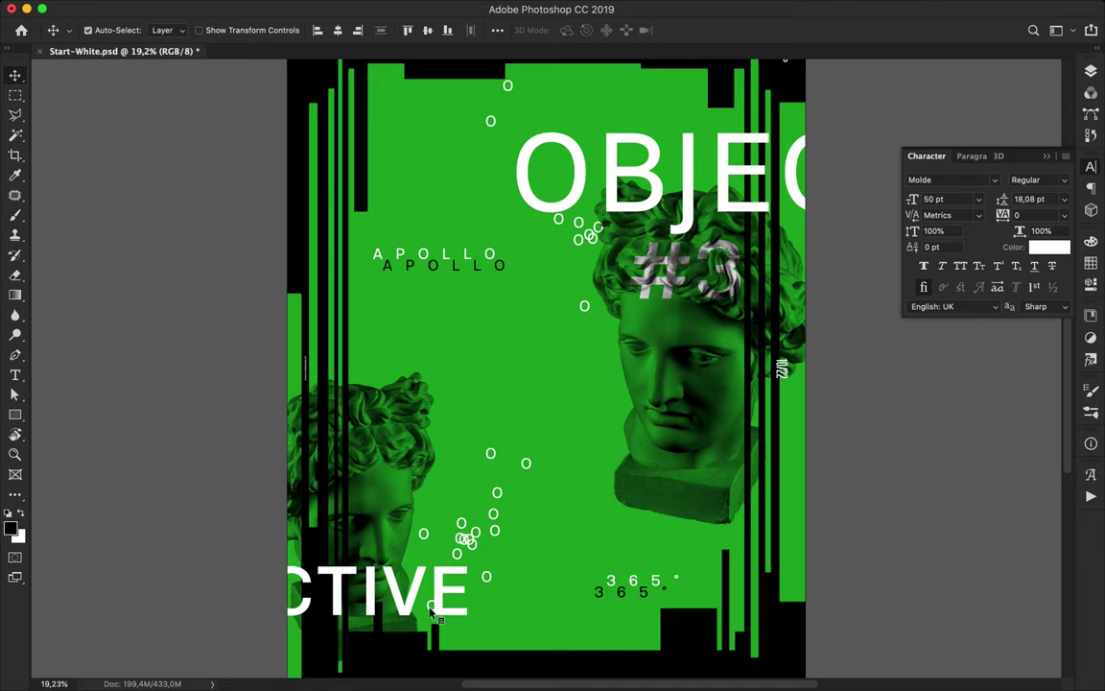
left_click_drag(430, 612, 401, 640)
Undo an accidental OBJECTIVE move and add more O copies near the bottom.
key("super+z")
left_click(476, 546)
left_click_drag(470, 540, 468, 528)
scroll(468, 527, "down", 5)
mouse_move(491, 411)
left_mouse_down()
mouse_move(455, 549)
mouse_move(412, 602)
mouse_move(491, 372)
mouse_move(539, 404)
mouse_move(506, 403)
mouse_move(513, 429)
mouse_move(532, 423)
mouse_move(432, 388)
mouse_move(775, 149)
left_mouse_up()
left_click(1091, 71)
Move the #3 text down onto the right statue's face.
scroll(945, 259, "down", 10)
scroll(945, 259, "down", 10)
scroll(944, 259, "down", 10)
left_click(918, 482)
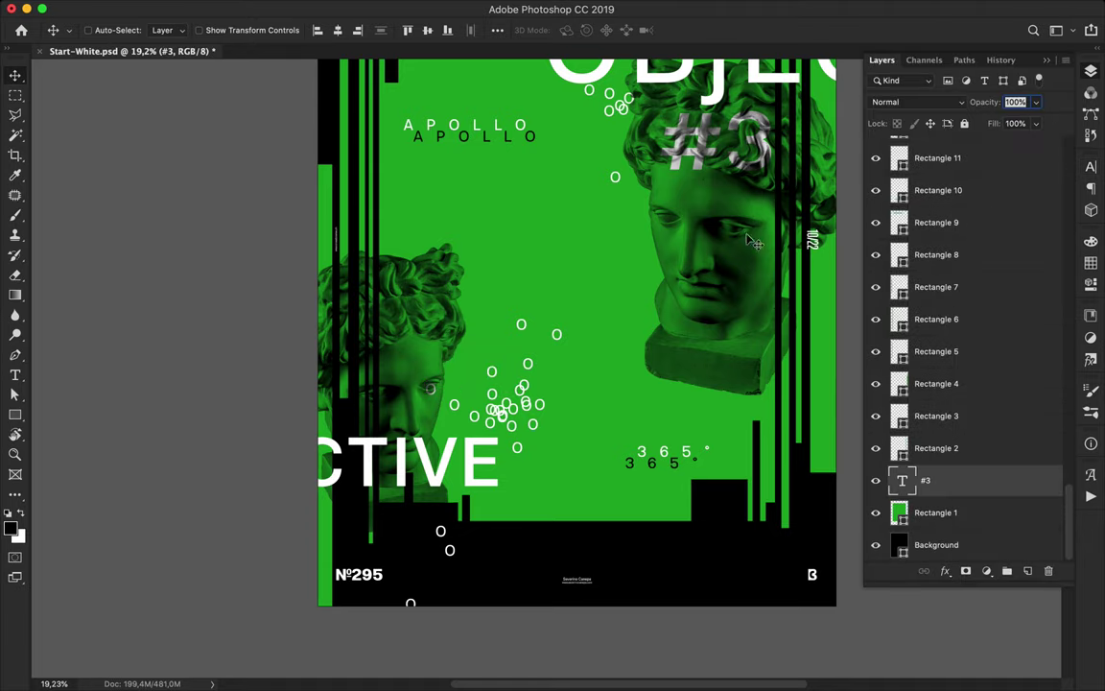
left_click_drag(703, 157, 703, 234)
Group layers Rectangle 2 through Rectangle 13 into one group.
left_click(949, 448)
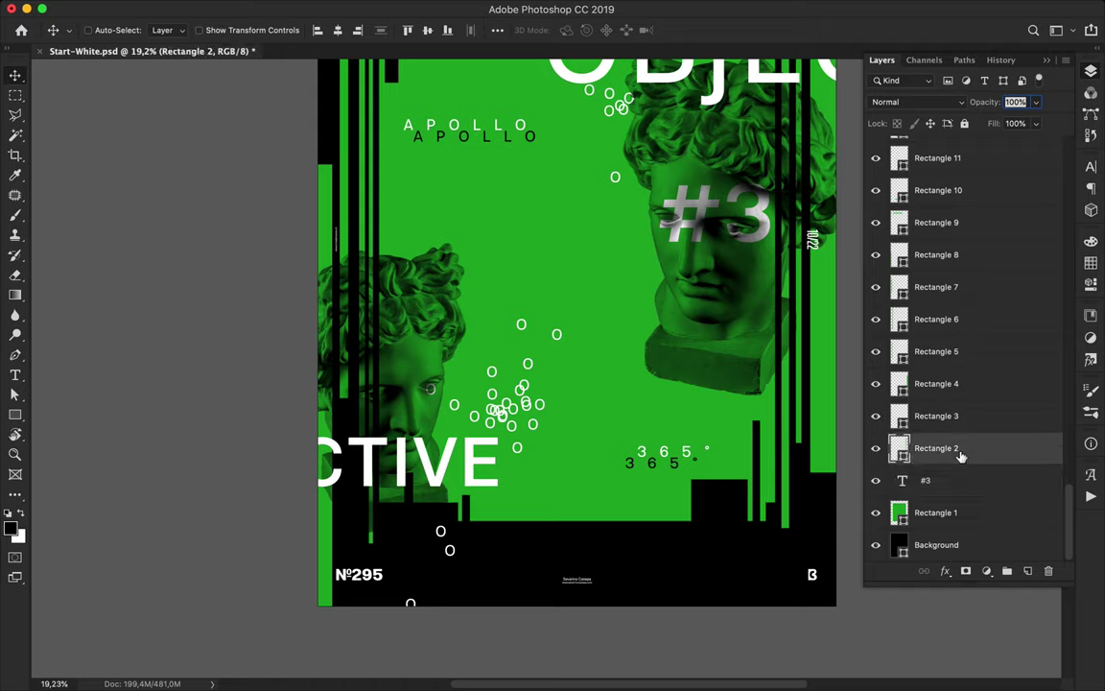
scroll(955, 451, "up", 3)
left_click(937, 256, "shift")
key("ctrl+g")
Group the O layers together and Alt-drag more O copies into the cluster.
left_click(935, 396)
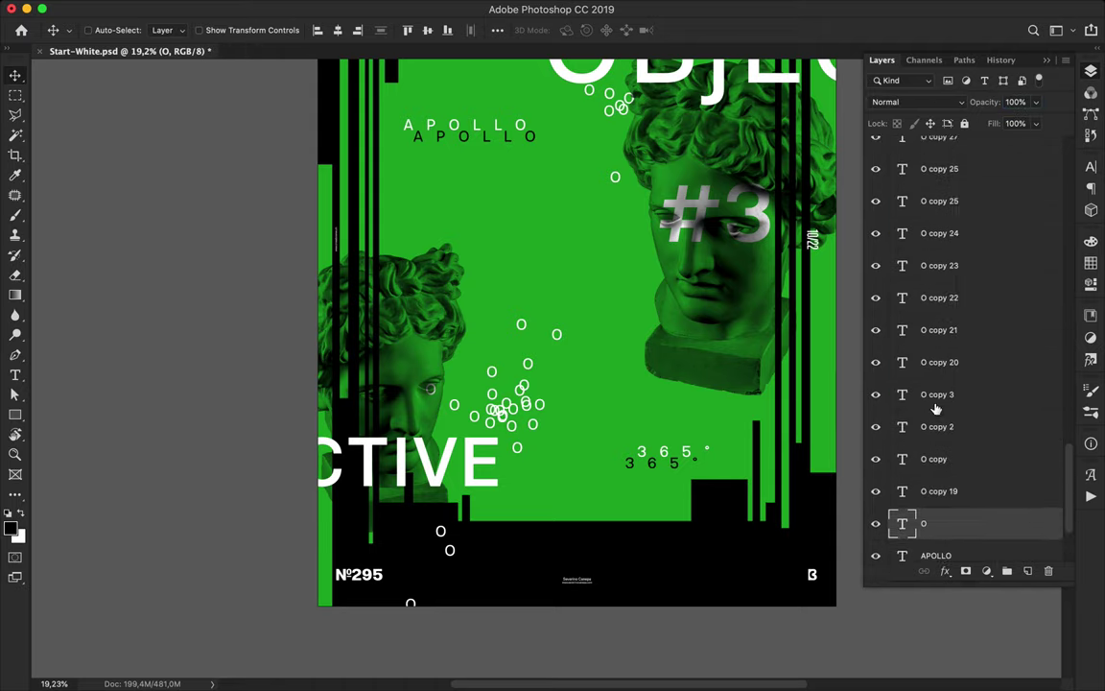
scroll(940, 413, "up", 10)
scroll(940, 384, "down", 5)
left_click(937, 279, "shift")
key("ctrl+g")
mouse_move(459, 376)
left_mouse_down("alt")
mouse_move(513, 364)
mouse_move(564, 314)
mouse_move(580, 440)
mouse_move(716, 425)
mouse_move(726, 448)
mouse_move(745, 393)
mouse_move(556, 440)
mouse_move(552, 473)
mouse_move(533, 447)
mouse_move(527, 482)
left_mouse_up("alt")
mouse_move(491, 393)
left_mouse_down("alt")
mouse_move(467, 422)
mouse_move(477, 392)
mouse_move(405, 346)
mouse_move(388, 351)
left_mouse_up("alt")
Add O copies to the cluster, including some beside the left statue's head.
mouse_move(491, 370)
left_mouse_down("alt")
mouse_move(544, 393)
mouse_move(528, 433)
mouse_move(504, 418)
mouse_move(485, 365)
mouse_move(539, 419)
mouse_move(526, 422)
mouse_move(525, 407)
mouse_move(571, 389)
mouse_move(553, 433)
left_mouse_up("alt")
double_click(531, 410)
key("ctrl+Return")
key("v")
mouse_move(553, 433)
left_mouse_down("alt")
mouse_move(522, 491)
mouse_move(553, 499)
mouse_move(547, 472)
mouse_move(504, 419)
left_mouse_up("alt")
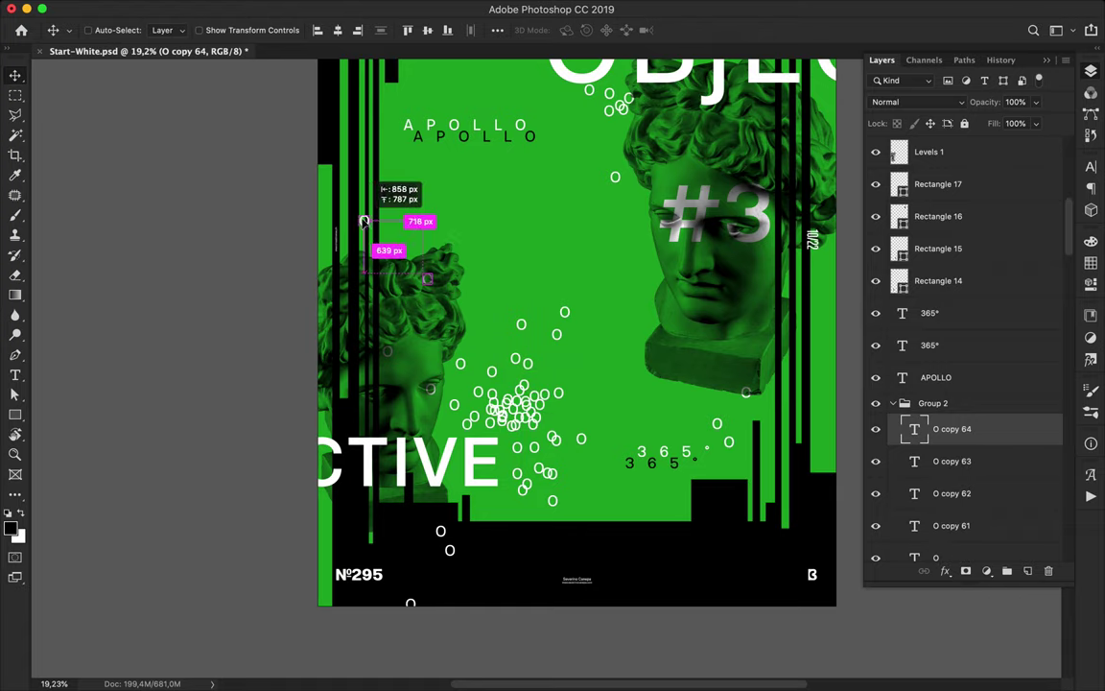
mouse_move(504, 420)
left_mouse_down("alt")
mouse_move(357, 221)
mouse_move(403, 357)
mouse_move(387, 353)
left_mouse_up("alt")
mouse_move(387, 353)
left_mouse_down("alt")
mouse_move(414, 352)
mouse_move(470, 398)
mouse_move(465, 408)
mouse_move(506, 388)
mouse_move(519, 404)
left_mouse_up("alt")
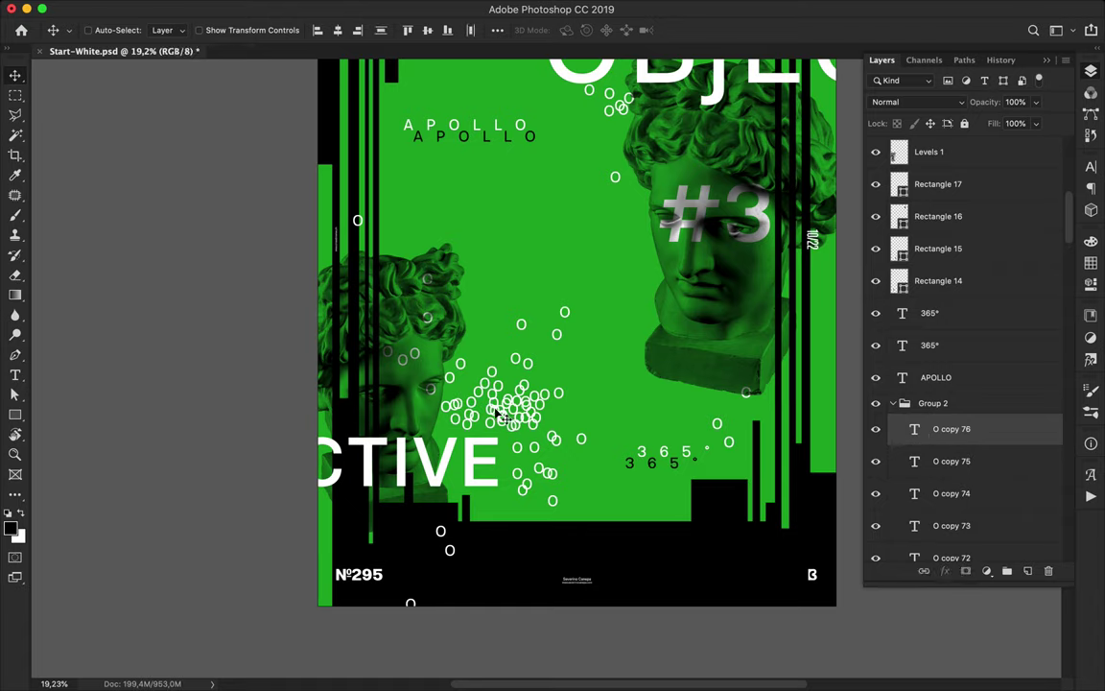
Select groups of Os and duplicate them repeatedly to thicken the cluster.
left_click(499, 413, "super")
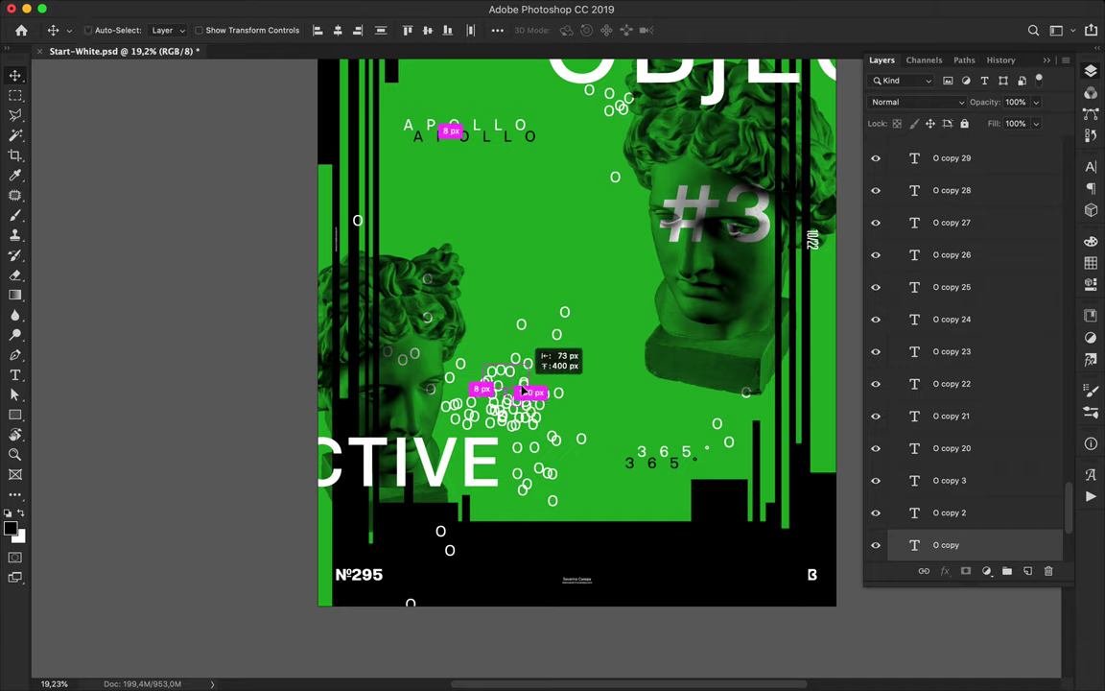
mouse_move(530, 417)
left_mouse_down("alt")
mouse_move(518, 394)
mouse_move(548, 422)
mouse_move(530, 419)
mouse_move(530, 394)
left_mouse_up("alt")
left_click(511, 423, "super")
left_click(527, 425, "super")
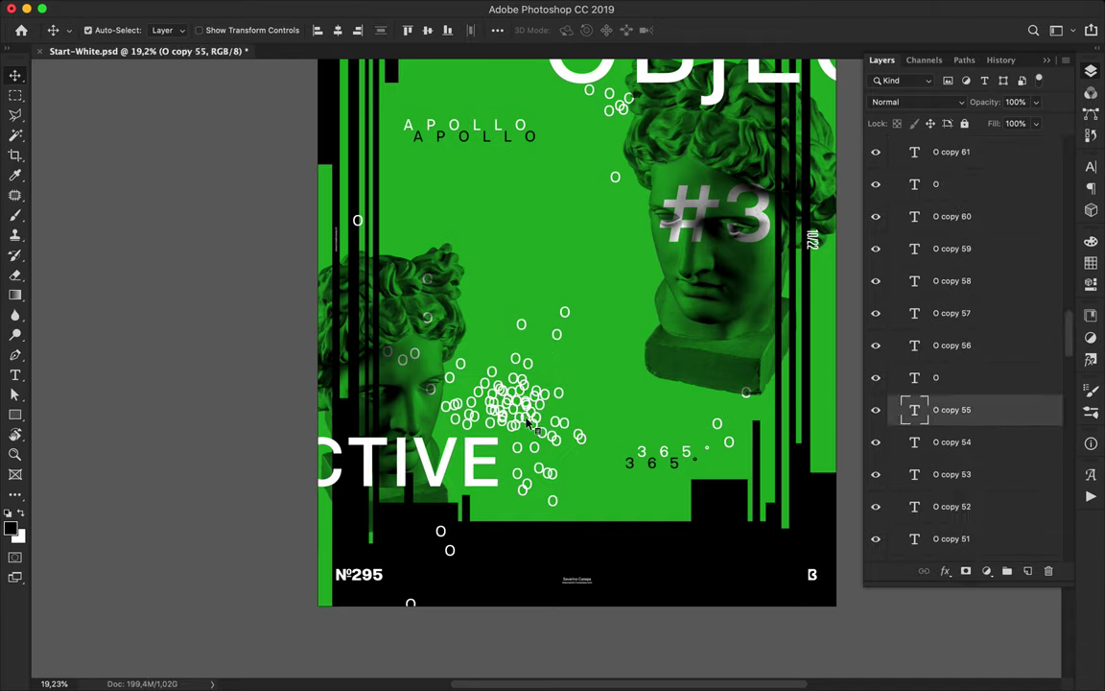
mouse_move(521, 401)
left_mouse_down("alt")
mouse_move(513, 376)
mouse_move(561, 422)
left_mouse_up("alt")
left_click(515, 428, "super")
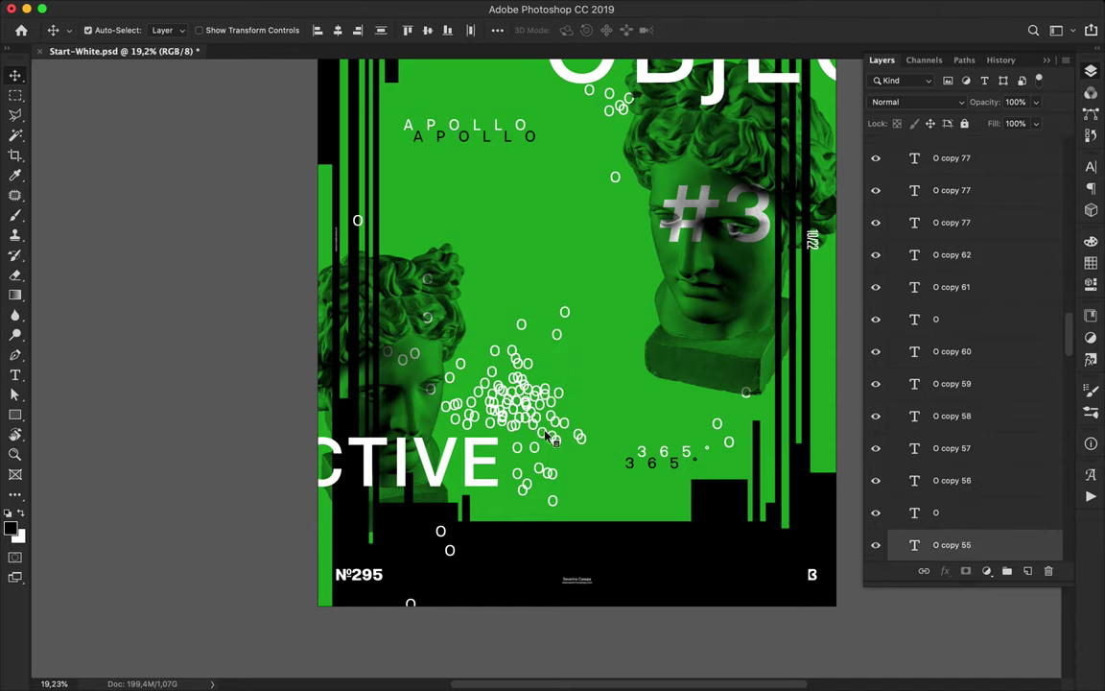
mouse_move(519, 410)
left_mouse_down("alt")
mouse_move(503, 418)
mouse_move(523, 407)
left_mouse_up("alt")
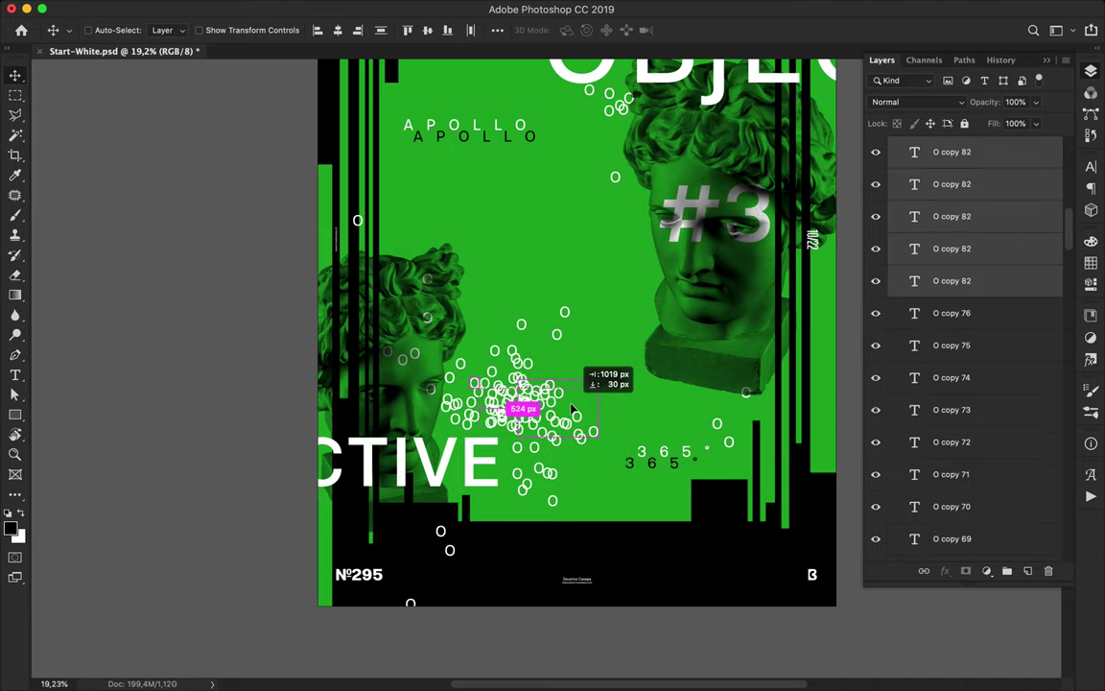
left_click(519, 408)
left_click(511, 396, "shift")
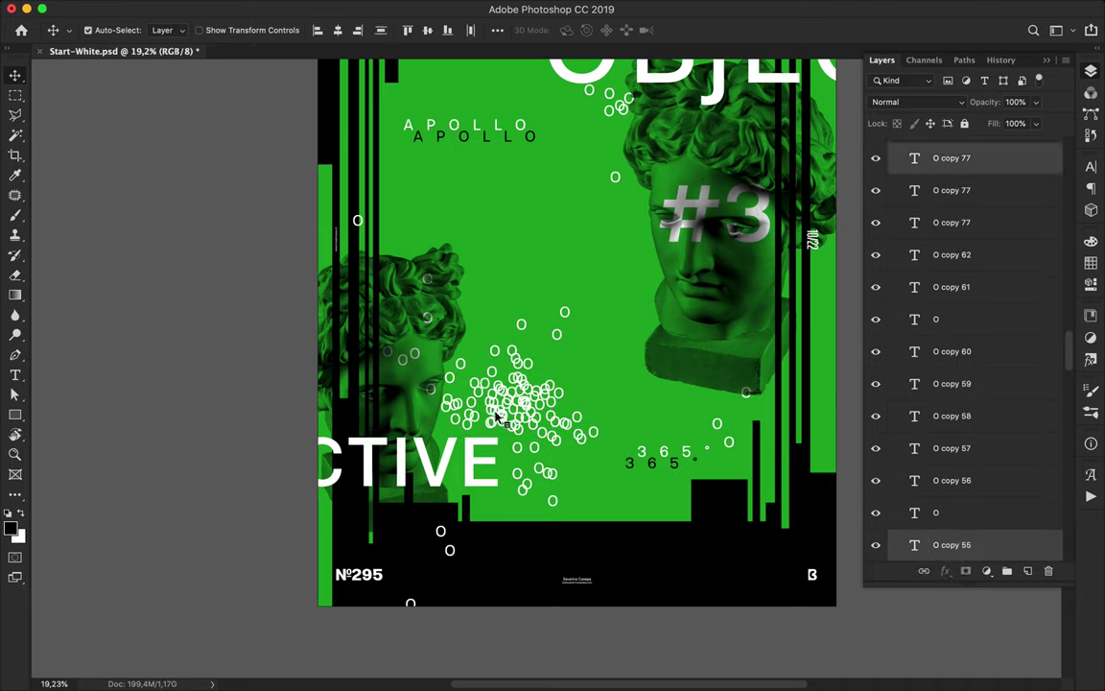
mouse_move(525, 404)
left_mouse_down("alt")
mouse_move(518, 398)
mouse_move(548, 326)
mouse_move(556, 433)
left_mouse_up("alt")
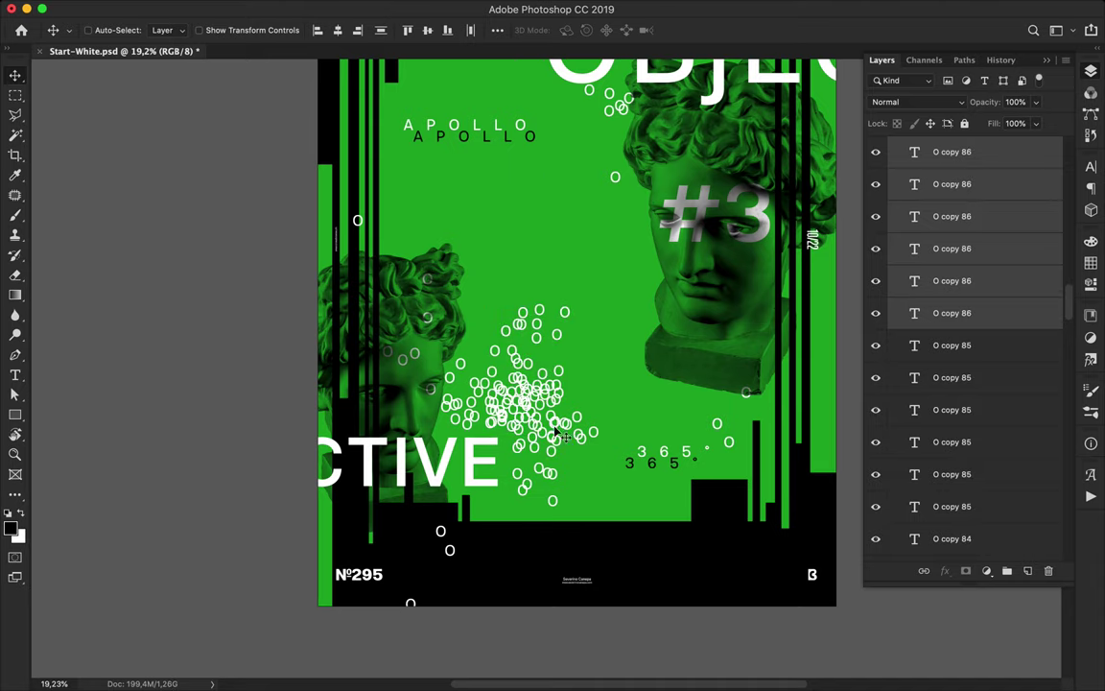
Add more Os trailing up from the cluster toward the right statue.
mouse_move(502, 412)
left_mouse_down("alt")
mouse_move(606, 473)
mouse_move(625, 427)
mouse_move(614, 393)
mouse_move(466, 357)
mouse_move(437, 316)
mouse_move(427, 331)
mouse_move(480, 394)
left_mouse_up("alt")
mouse_move(481, 395)
left_mouse_down("alt")
mouse_move(477, 412)
mouse_move(530, 353)
mouse_move(513, 346)
left_mouse_up("alt")
mouse_move(514, 345)
left_mouse_down("alt")
mouse_move(498, 336)
mouse_move(518, 326)
mouse_move(527, 291)
mouse_move(497, 271)
left_mouse_up("alt")
mouse_move(602, 230)
left_mouse_down()
mouse_move(556, 234)
mouse_move(510, 295)
mouse_move(582, 385)
left_mouse_up()
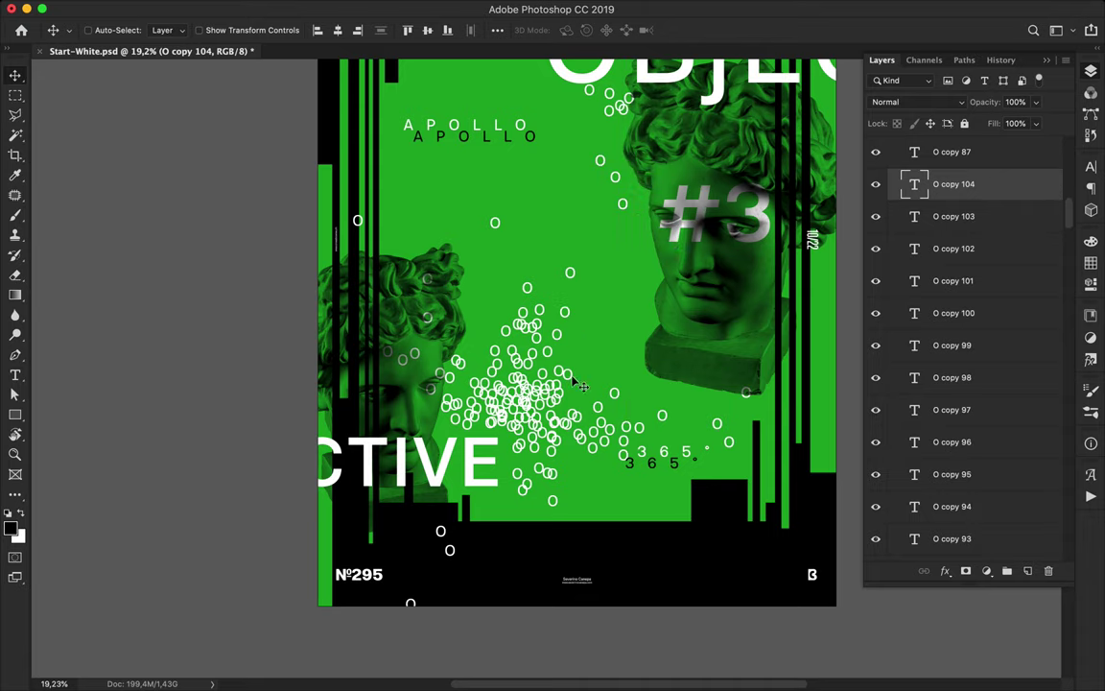
scroll(658, 293, "down", 3)
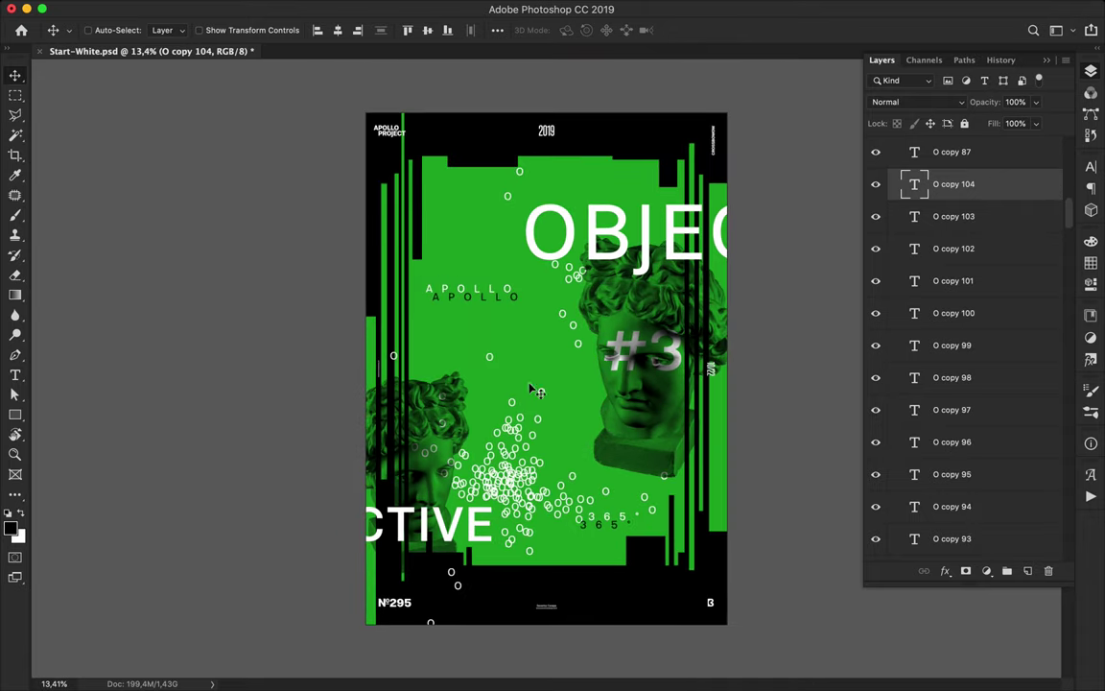
Undo extra O duplicates and copy an O up beside the right statue.
left_click(511, 470, "ctrl")
left_click_drag(495, 499, 493, 495, "alt")
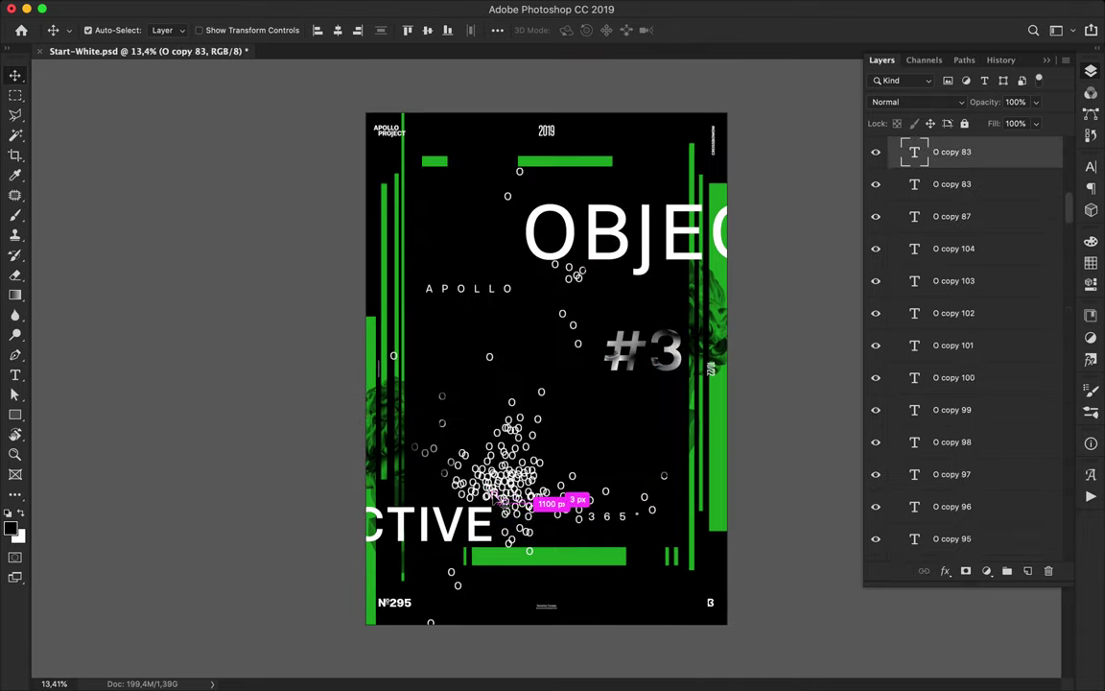
scroll(495, 495, "up", 2)
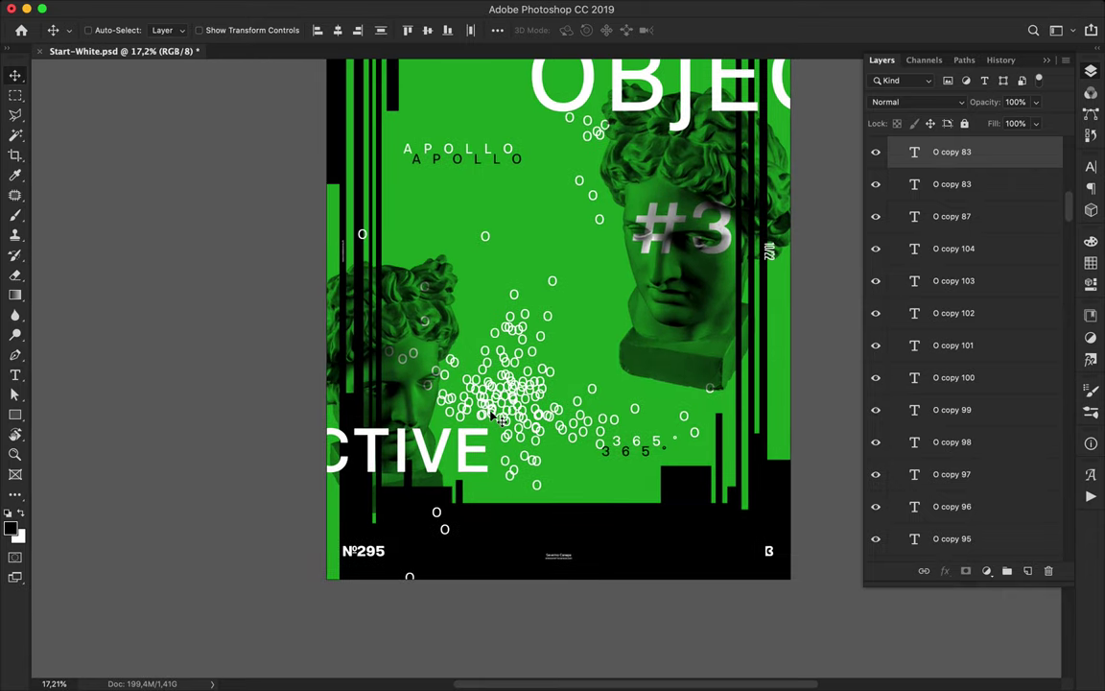
key("ctrl+z")
key("ctrl+z")
key("ctrl+z")
key("ctrl+z")
key("ctrl+z")
key("ctrl+z")
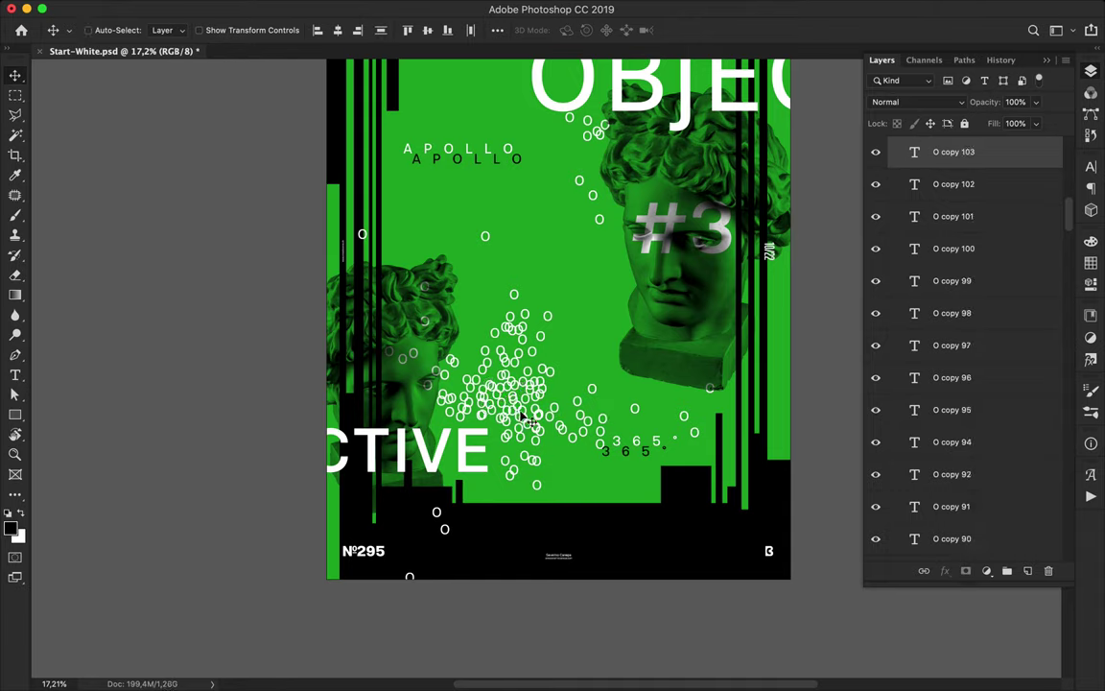
key("ctrl+z")
left_click_drag(530, 350, 459, 403)
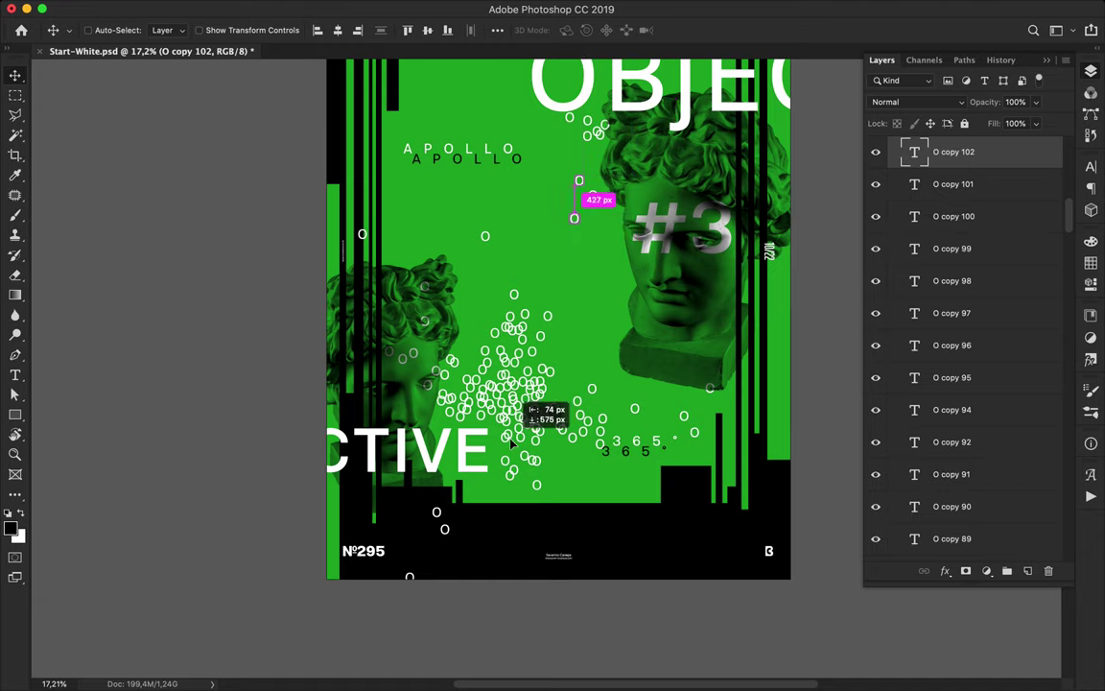
scroll(570, 383, "down", 1)
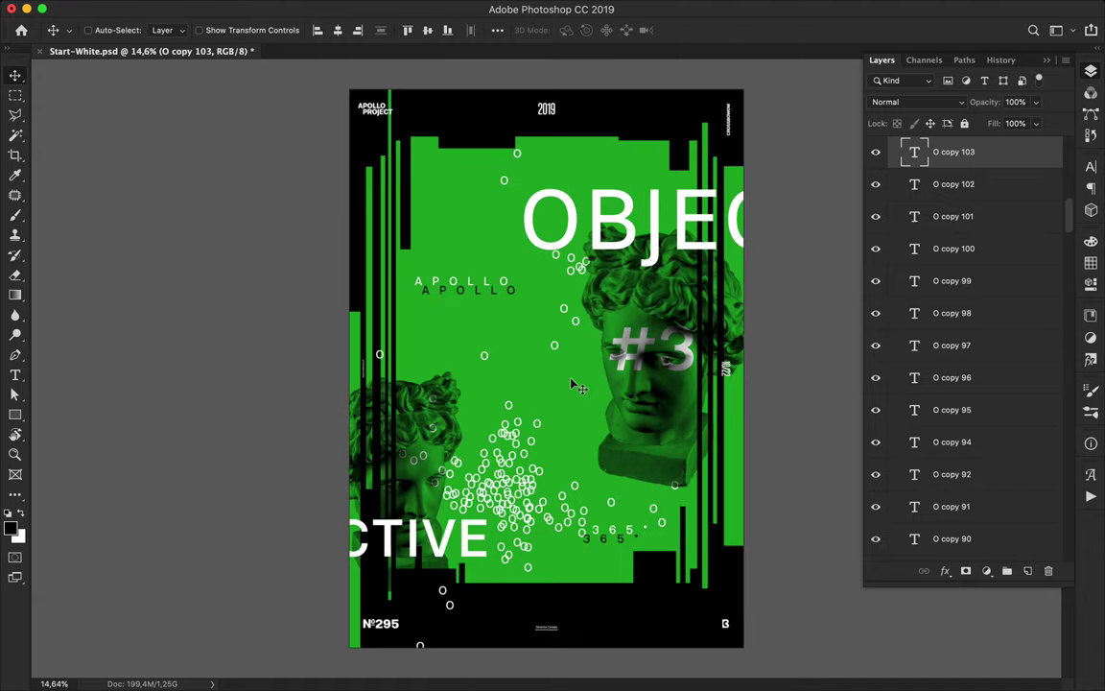
Delete six O circles from the lower-middle cluster.
left_click(534, 486)
left_click(529, 479)
left_click(482, 495)
left_click(503, 489)
key("Delete")
left_click(553, 516)
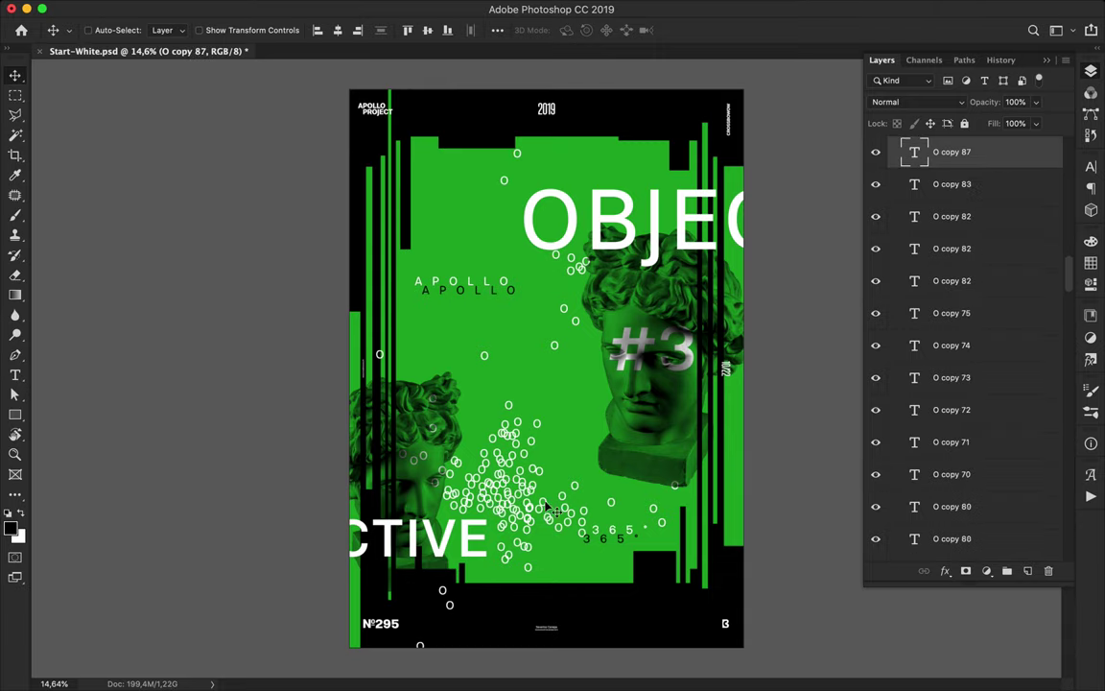
left_click(513, 559, "shift")
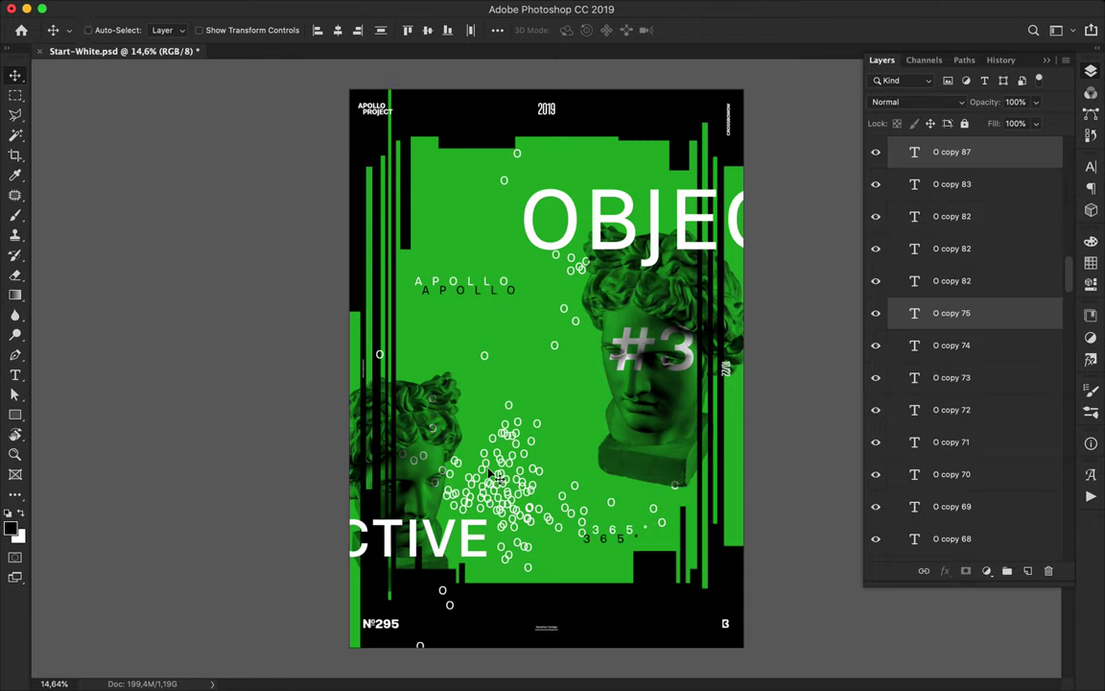
key("Delete")
key("Delete")
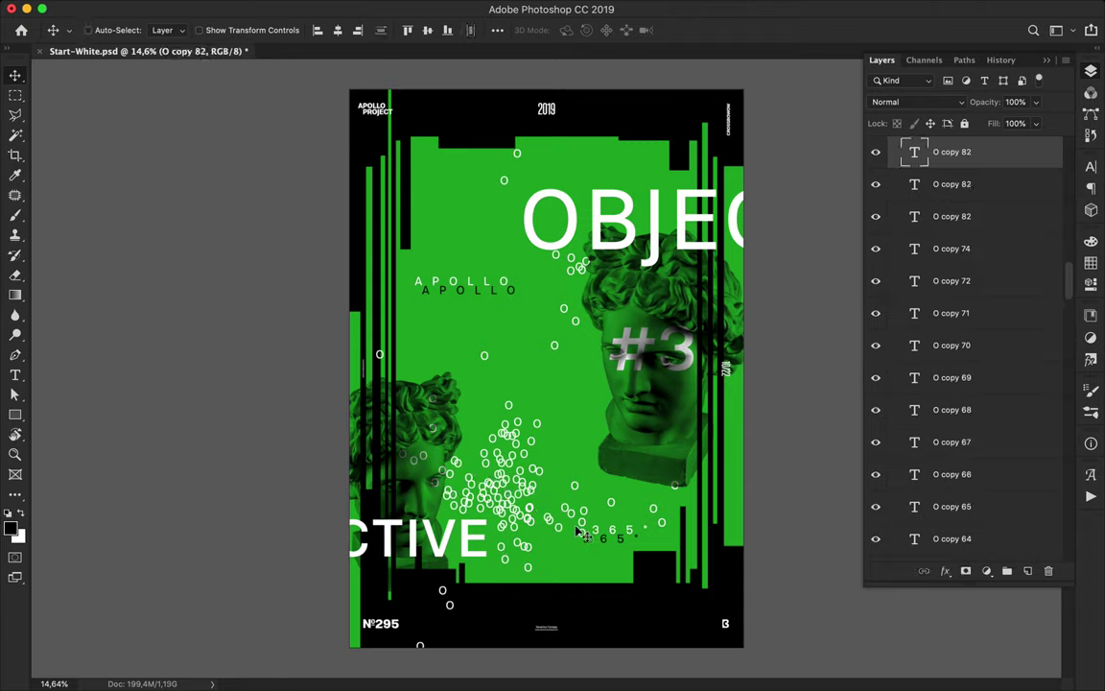
Duplicate more O circles into the cluster and save Start-White.psd.
left_click(436, 446, "ctrl+shift")
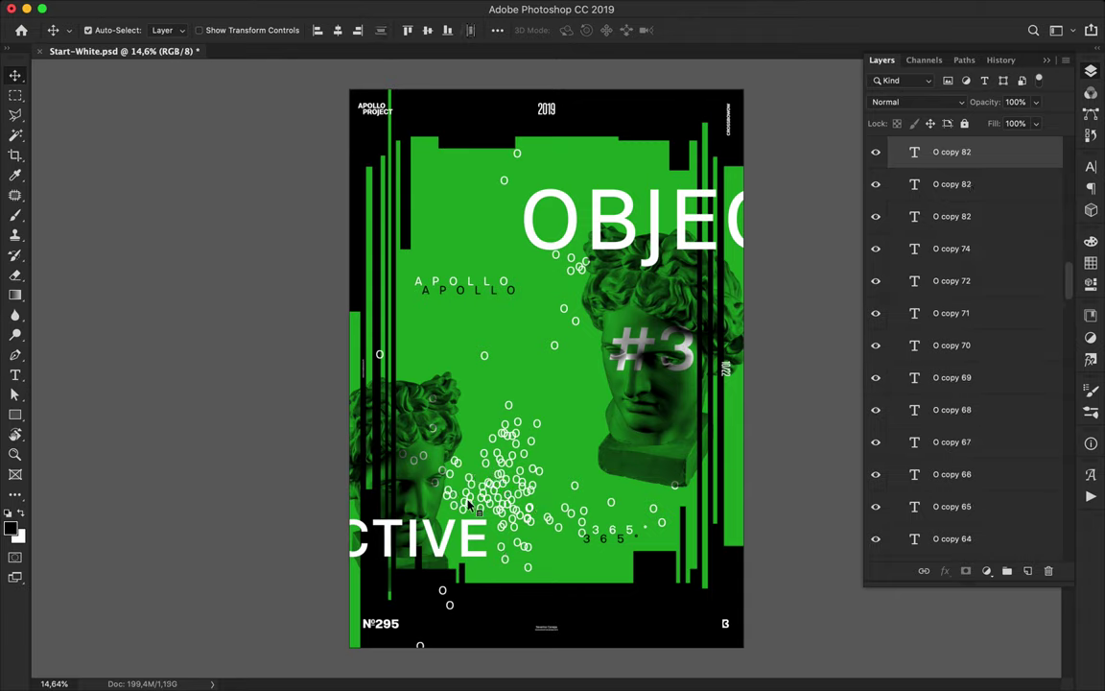
left_click_drag(497, 515, 523, 475)
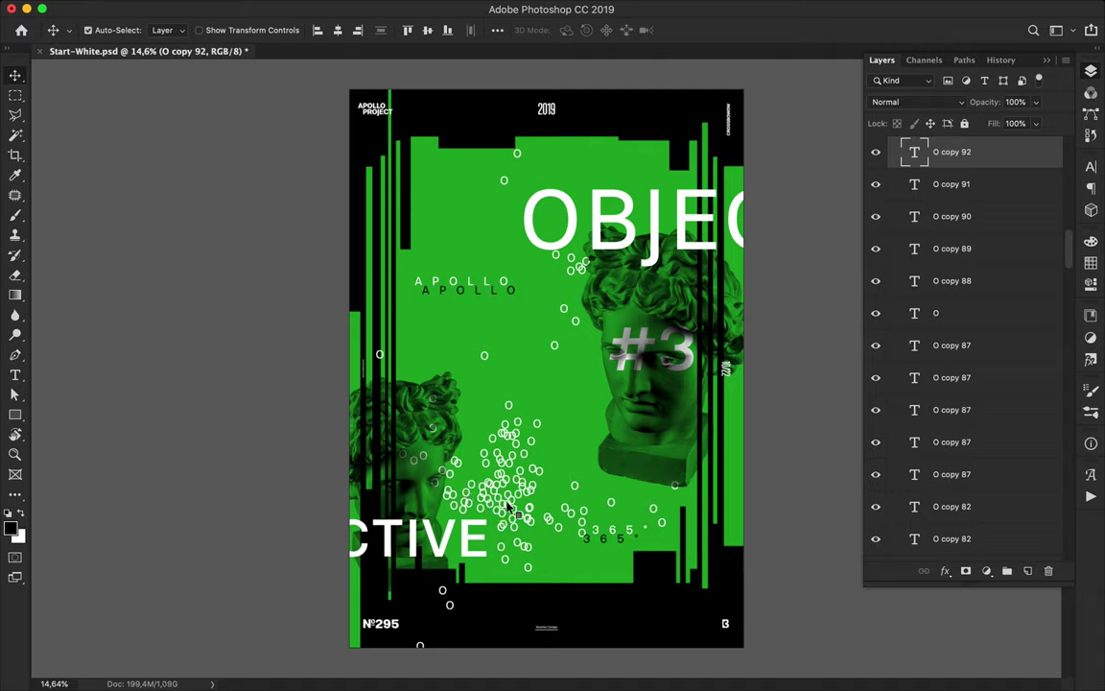
key("Delete")
left_click_drag(509, 443, 491, 488)
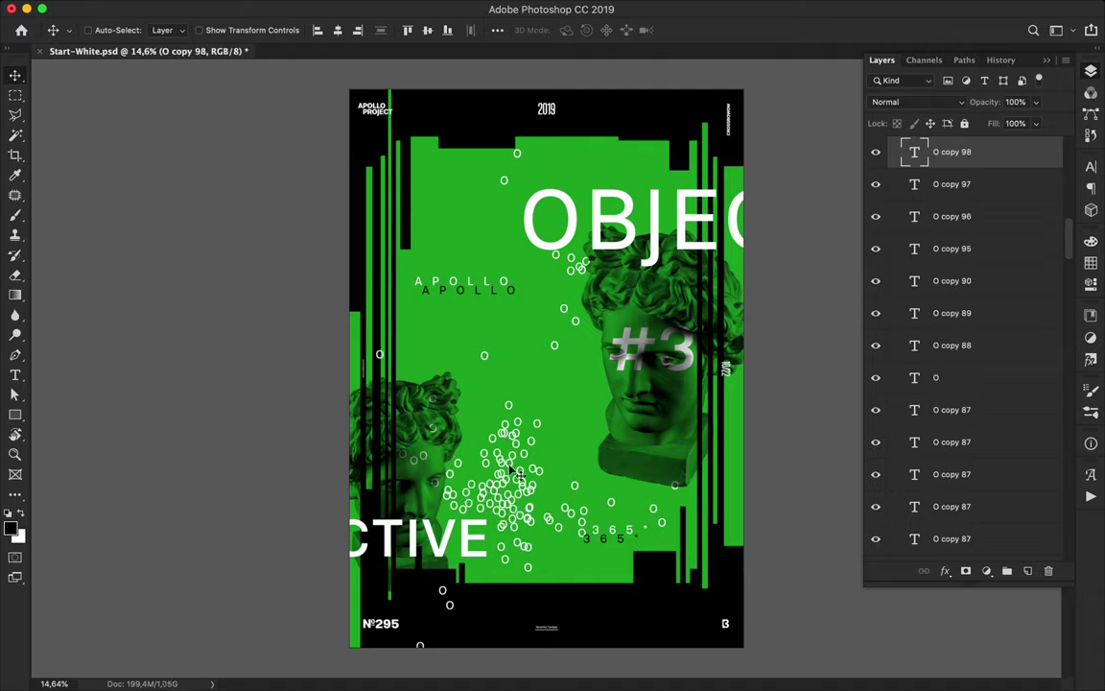
key("ctrl+s")
scroll(940, 185, "up", 5)
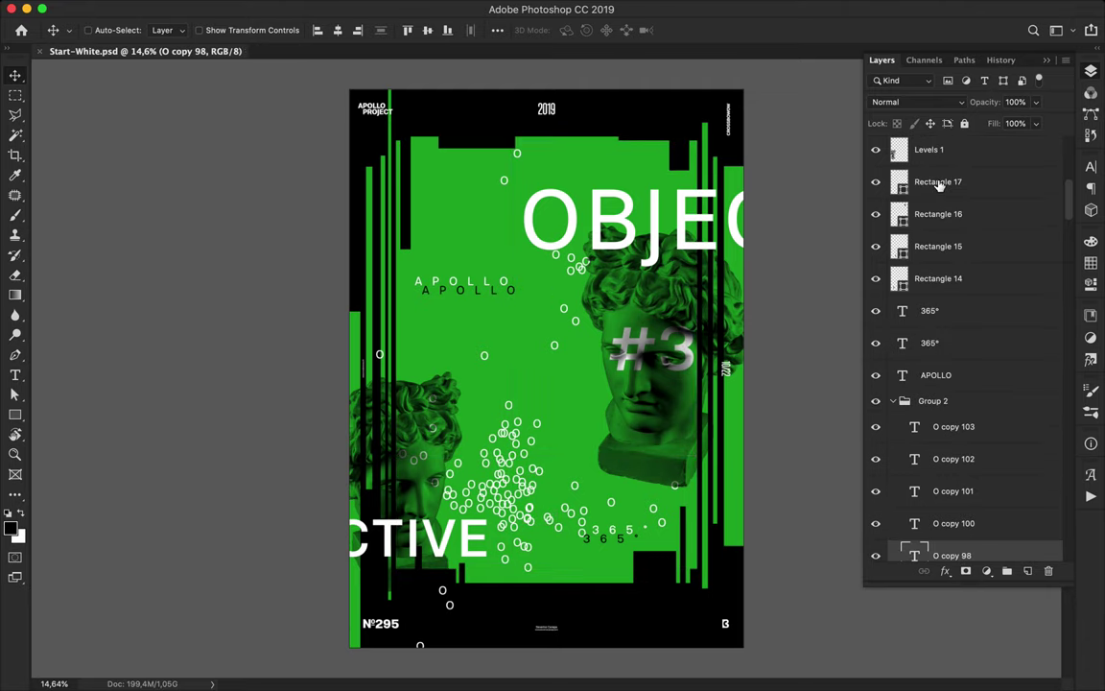
Draw a small 118 px black outline circle above the smaller statue head.
left_click(894, 403)
scroll(418, 290, "up", 3)
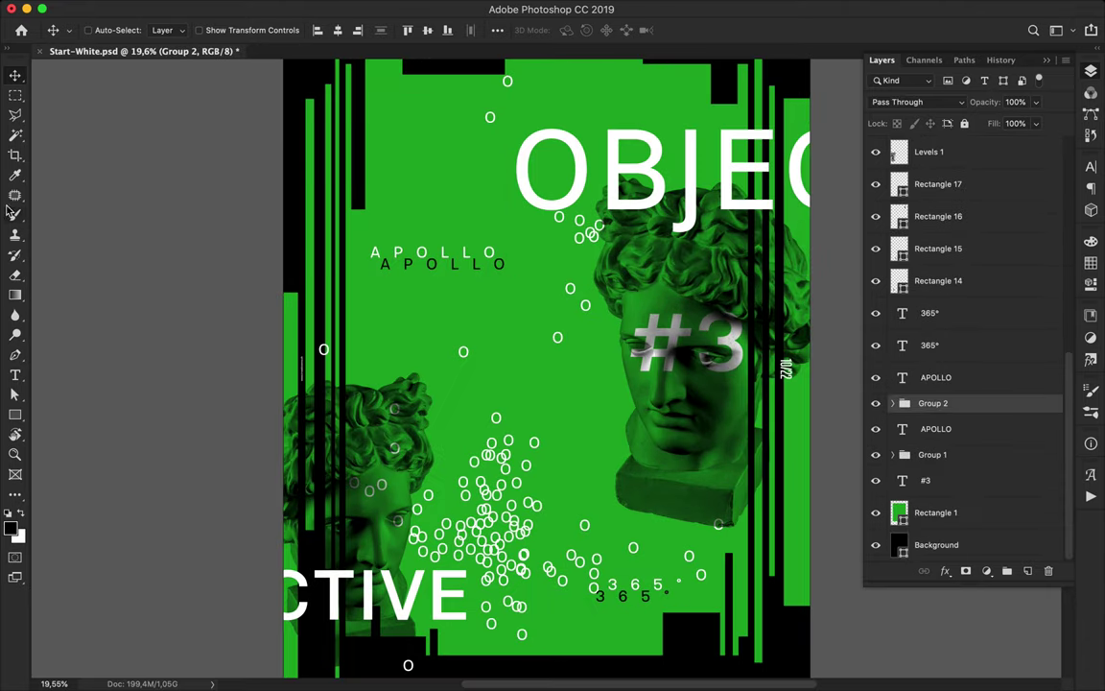
left_click(15, 415)
right_click(23, 414)
left_click(77, 400)
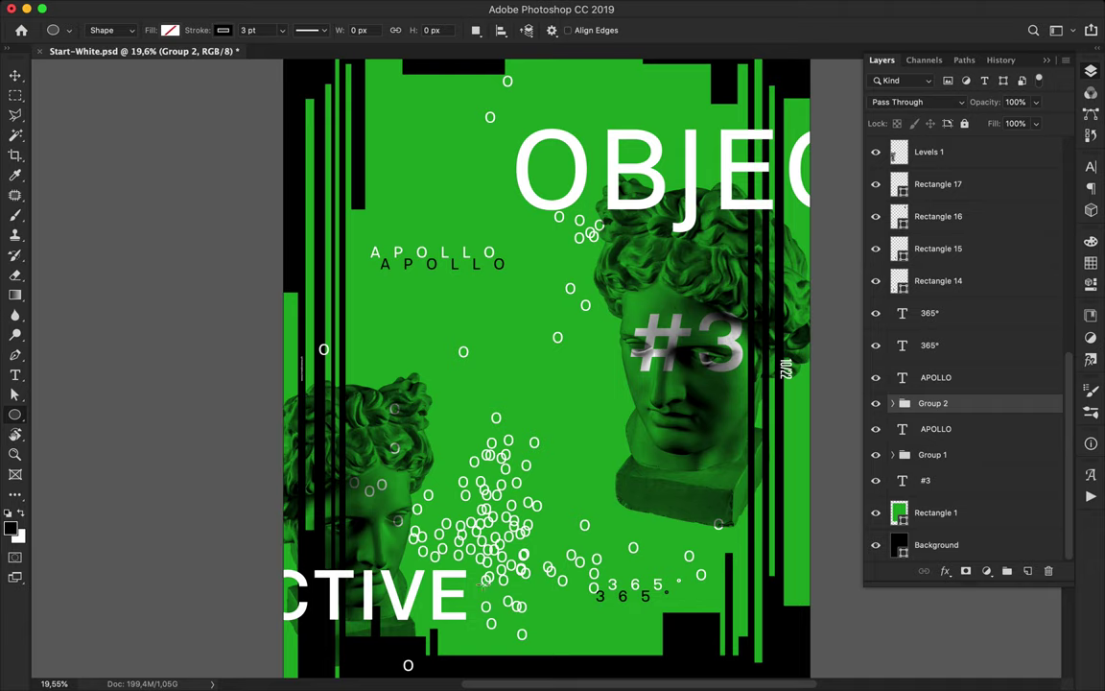
left_click_drag(349, 367, 361, 378)
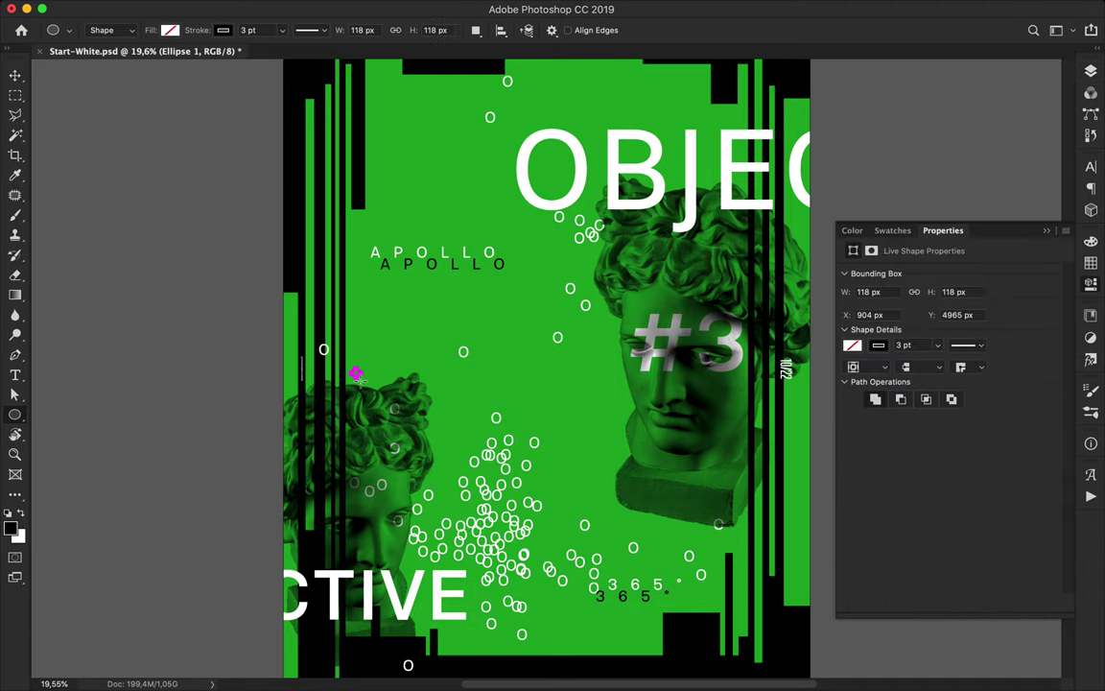
Duplicate the circle upward into a vertical column of five outline circles.
key("v")
scroll(358, 378, "up", 5)
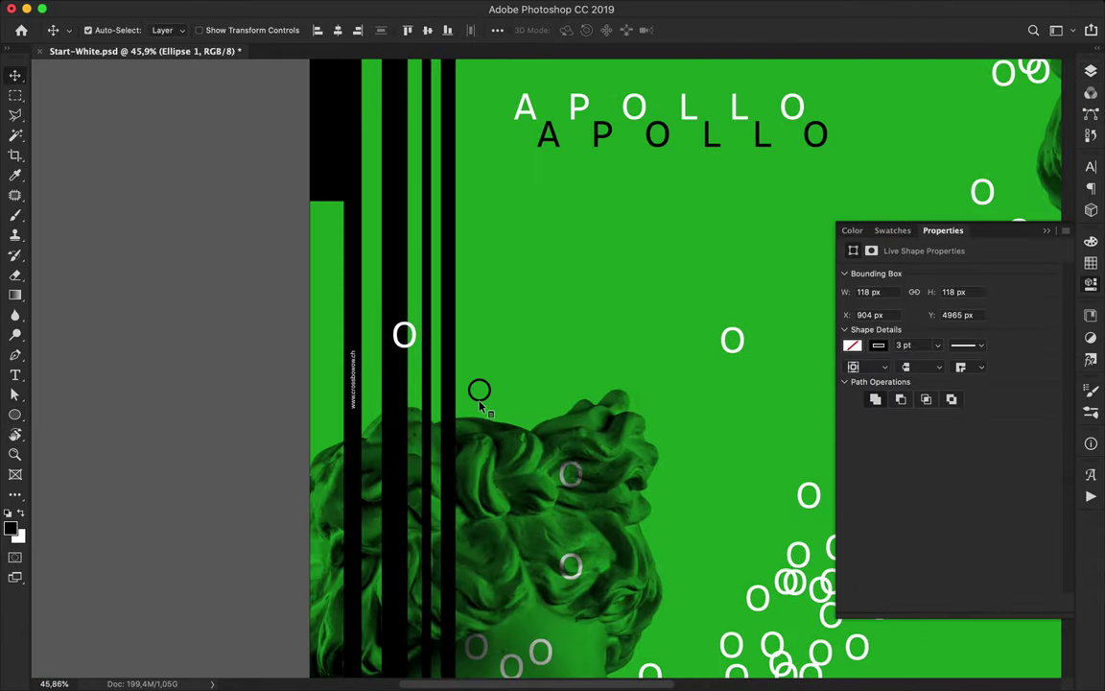
left_click_drag(479, 388, 482, 200)
scroll(446, 278, "down", 5)
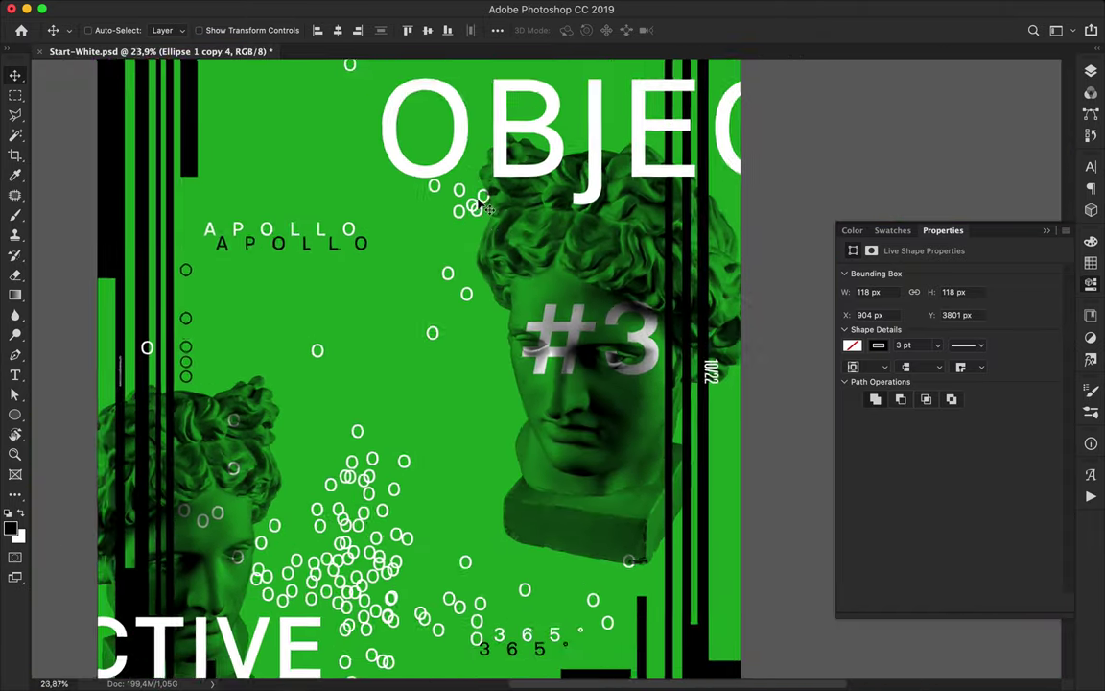
scroll(264, 304, "down", 2)
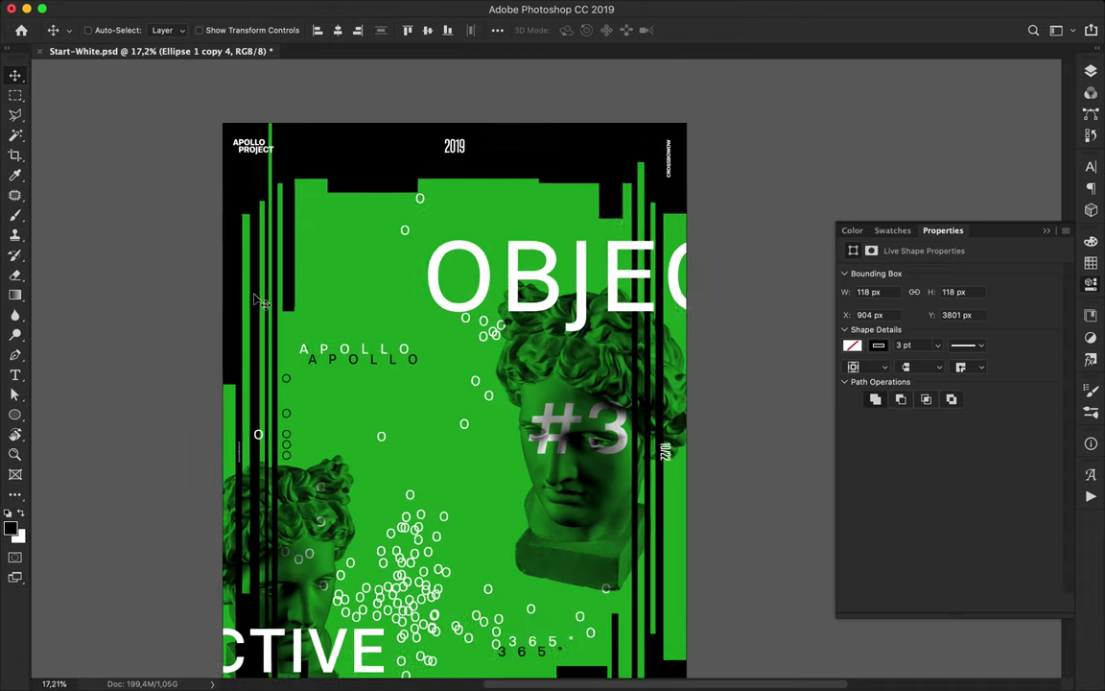
key("F7")
left_click(939, 512)
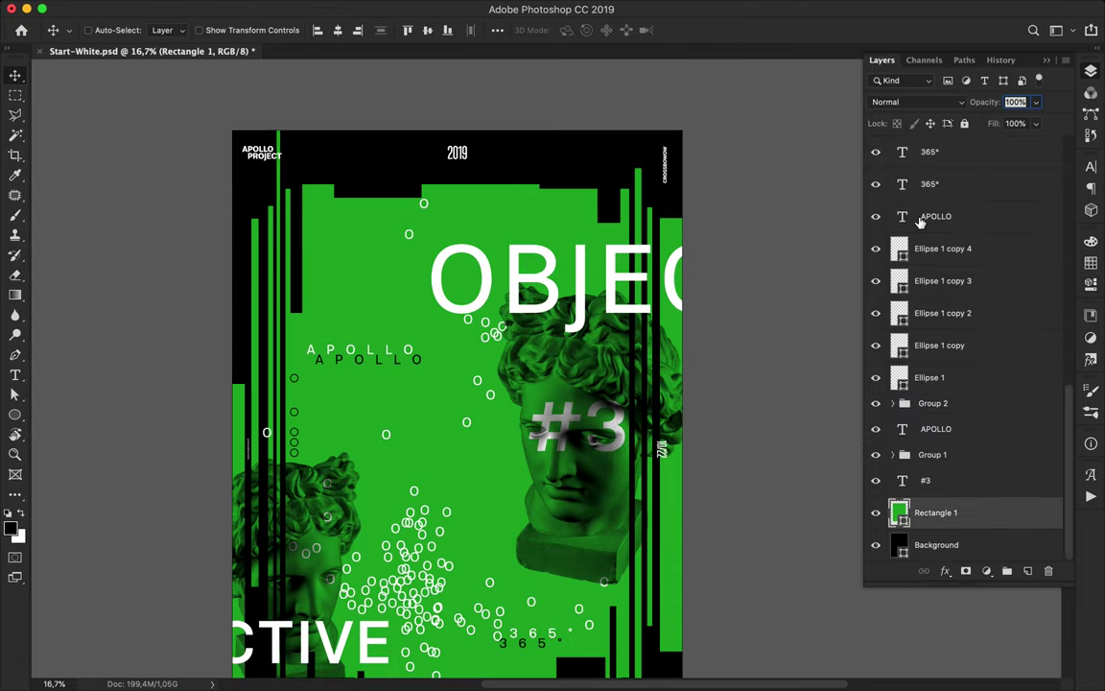
Draw a huge 7012 px outline circle and move it up behind OBJEC.
left_click(963, 249)
left_click_drag(545, 196, 801, 89)
key("v")
left_click_drag(739, 174, 741, 144)
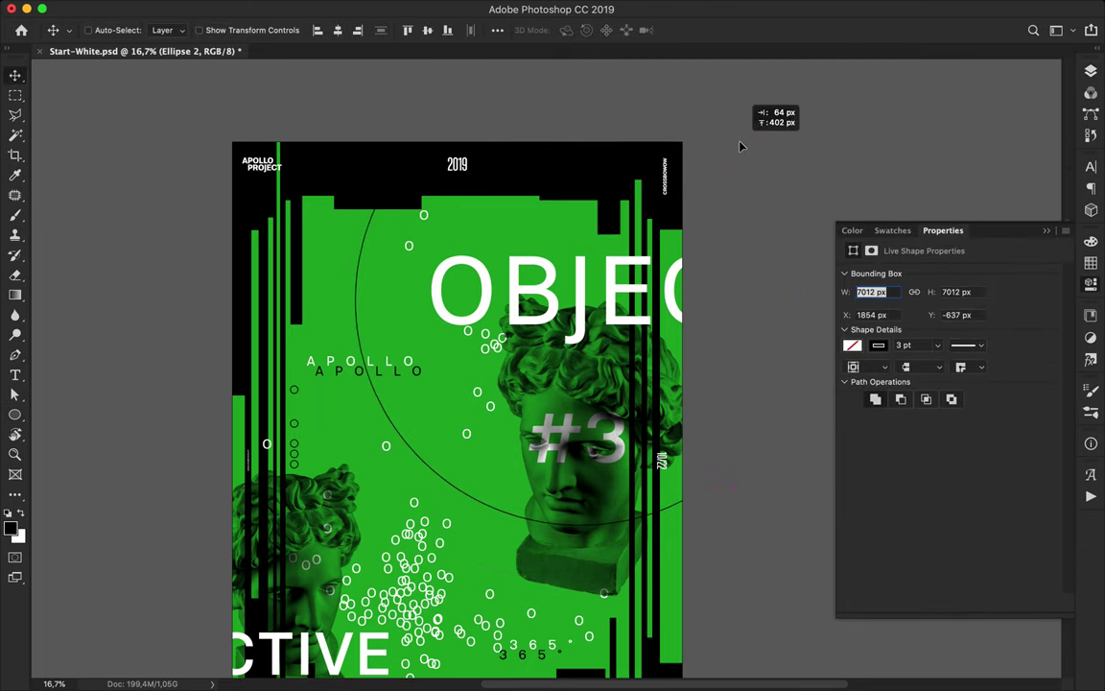
Thin the big circle's stroke to 1 pt.
key("a")
left_click(328, 29)
key("Down")
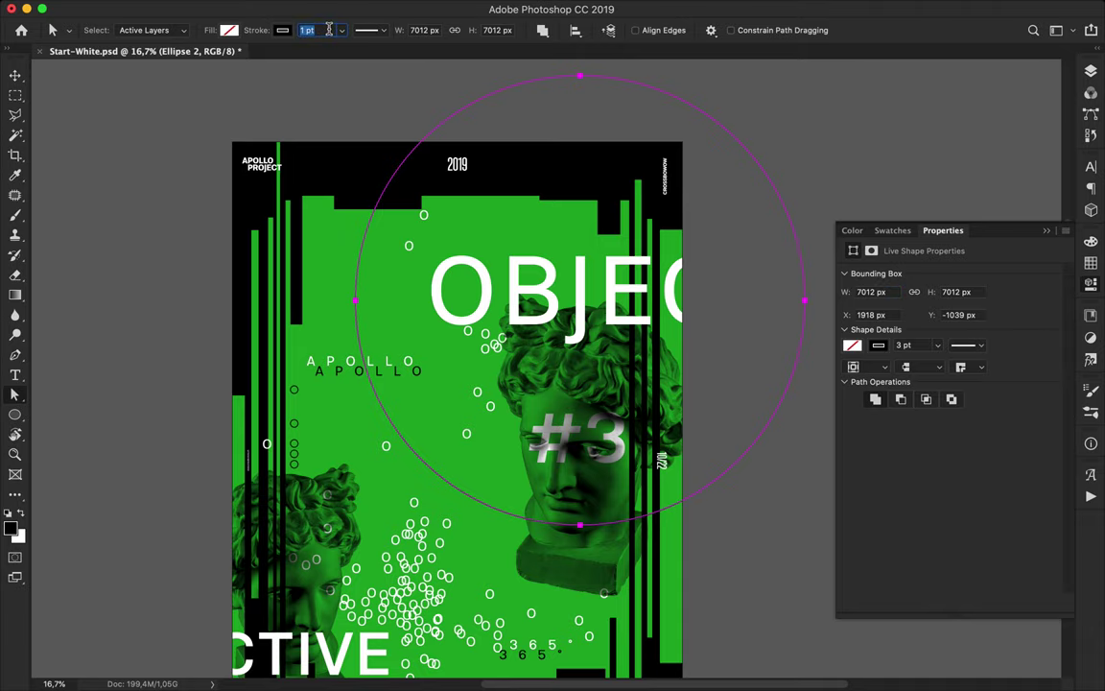
left_click(338, 86)
key("v")
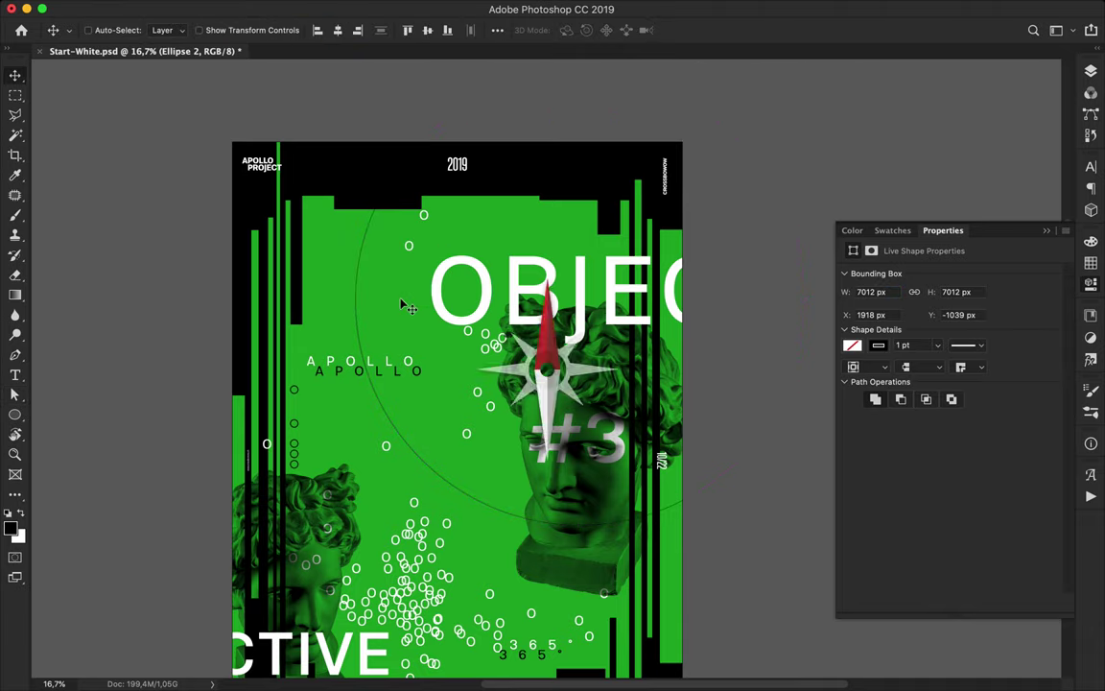
scroll(408, 307, "down", 1)
scroll(407, 307, "up", 1)
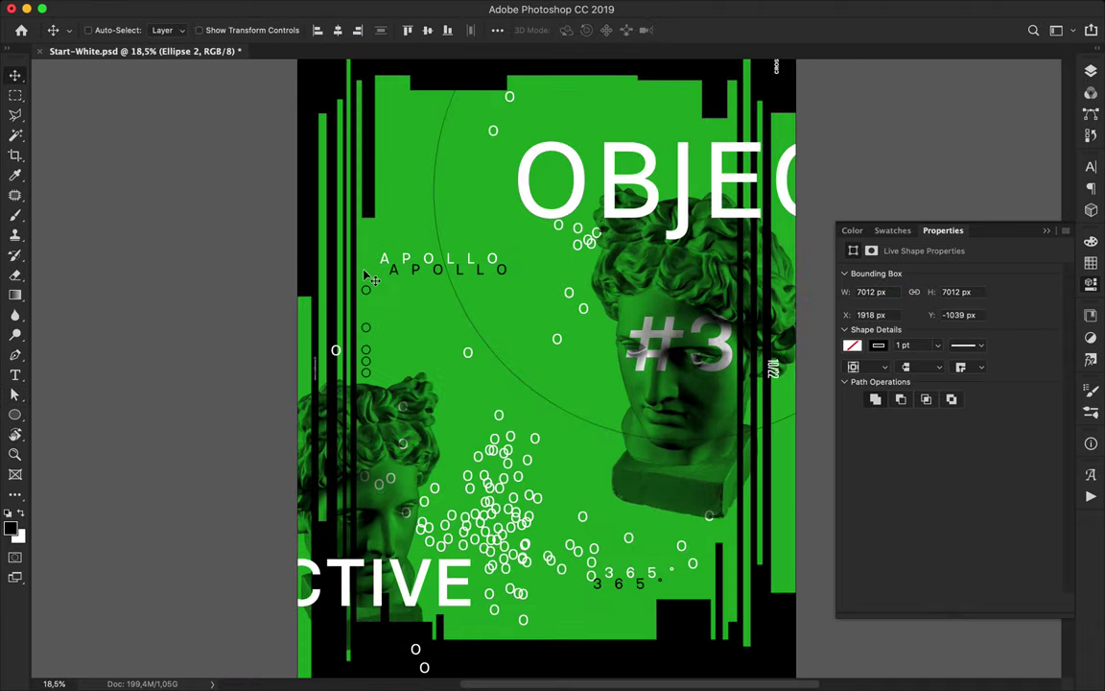
scroll(368, 277, "up", 1)
Draw a thin diagonal line from the big circle down to the smaller statue head.
key("p")
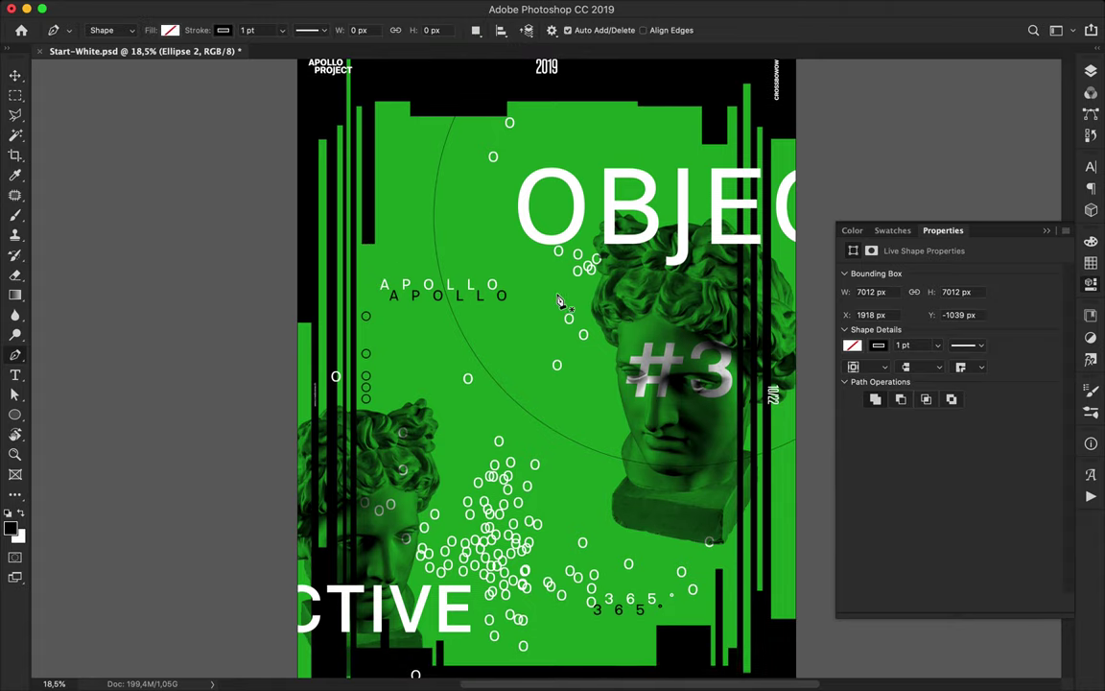
left_click(585, 318)
left_click(446, 441)
key("v")
scroll(535, 469, "down", 3)
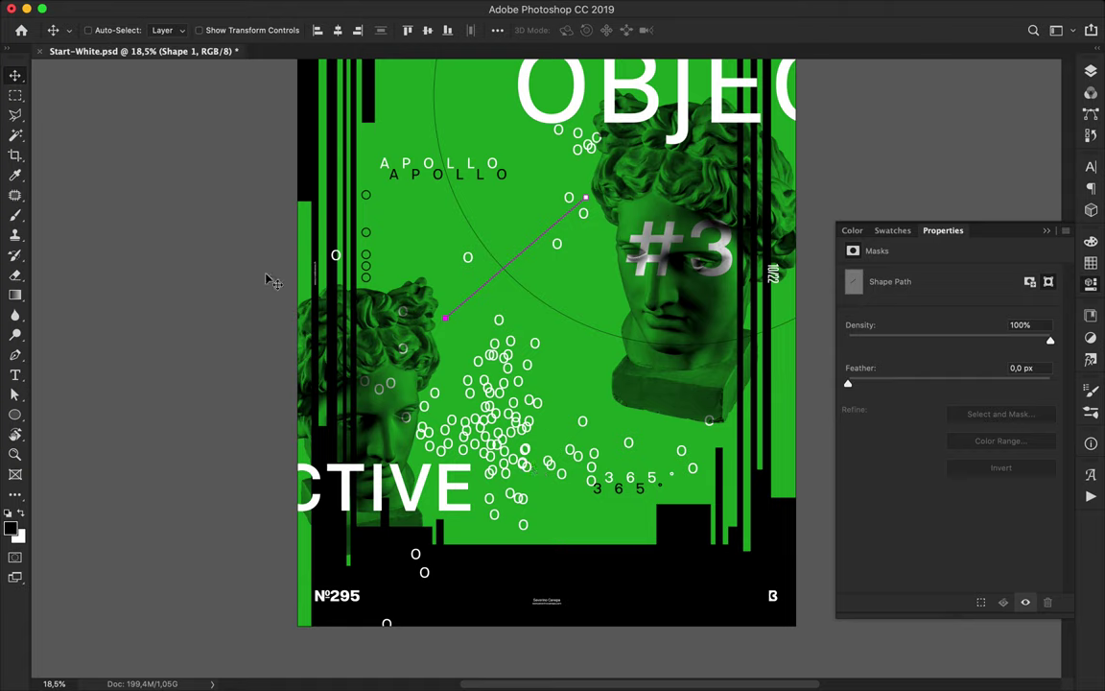
Draw a short vertical tick at the green area's bottom edge and duplicate it rightward.
key("p")
key("a")
key("p")
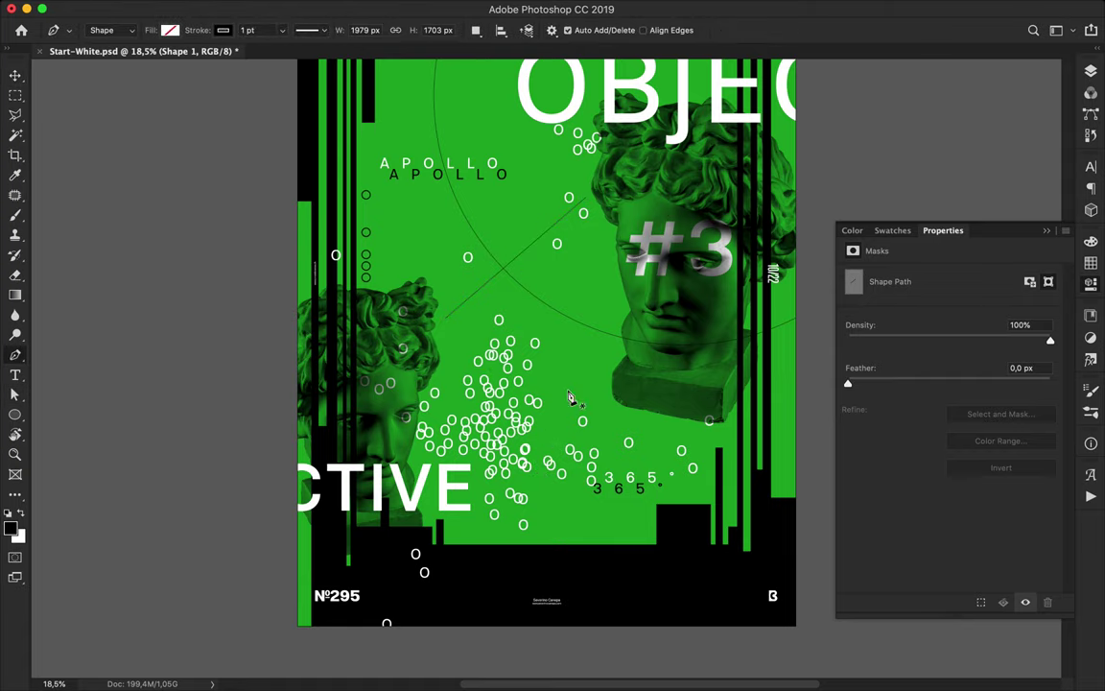
left_click_drag(559, 523, 563, 555)
key("v")
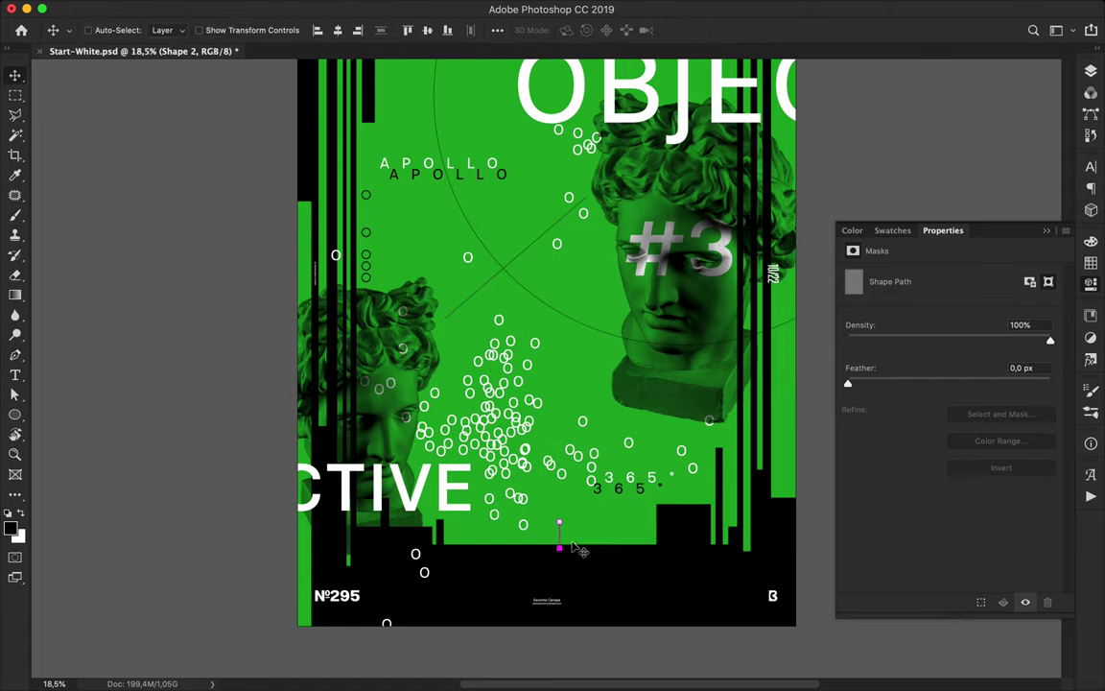
scroll(563, 554, "up", 2)
left_click_drag(556, 607, 588, 610)
Group the tick lines as Group 3 and duplicate them into longer rows further right.
left_click(1091, 70)
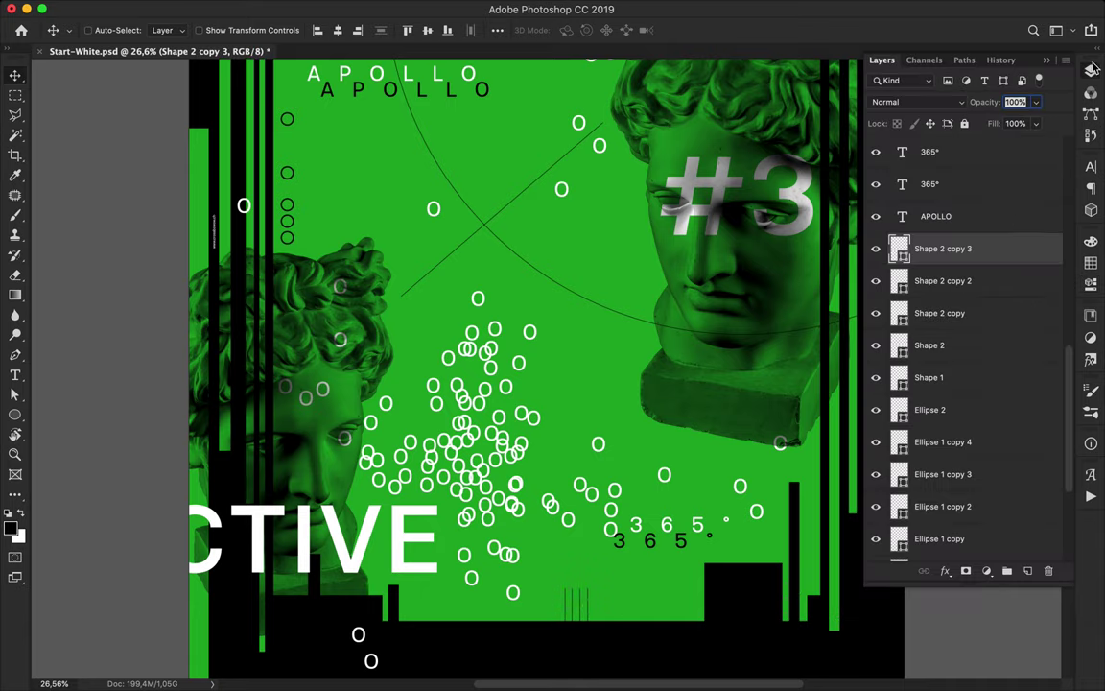
left_click(945, 346, "shift")
key("ctrl+g")
left_click(893, 242)
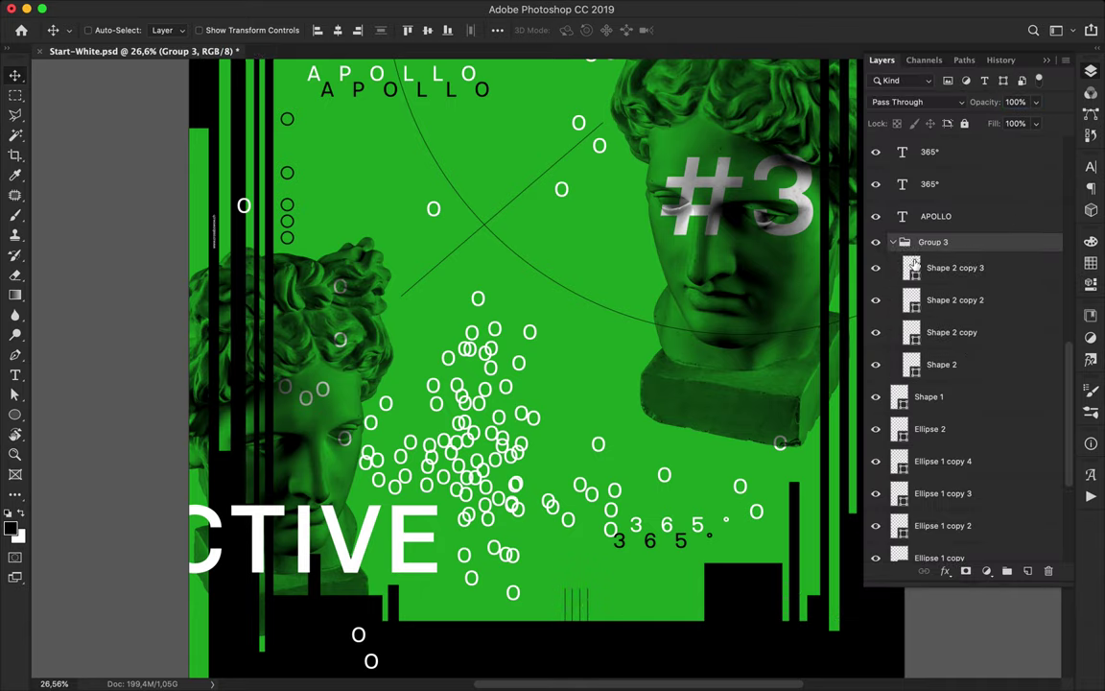
left_click_drag(951, 343, 949, 379)
left_click_drag(551, 540, 583, 540)
mouse_move(610, 609)
left_mouse_down()
mouse_move(681, 611)
mouse_move(544, 632)
mouse_move(427, 629)
mouse_move(459, 624)
left_mouse_up()
scroll(461, 625, "down", 3)
Copy a set of tick lines to the upper left and rotate them 90° to horizontal.
scroll(460, 625, "down", 3)
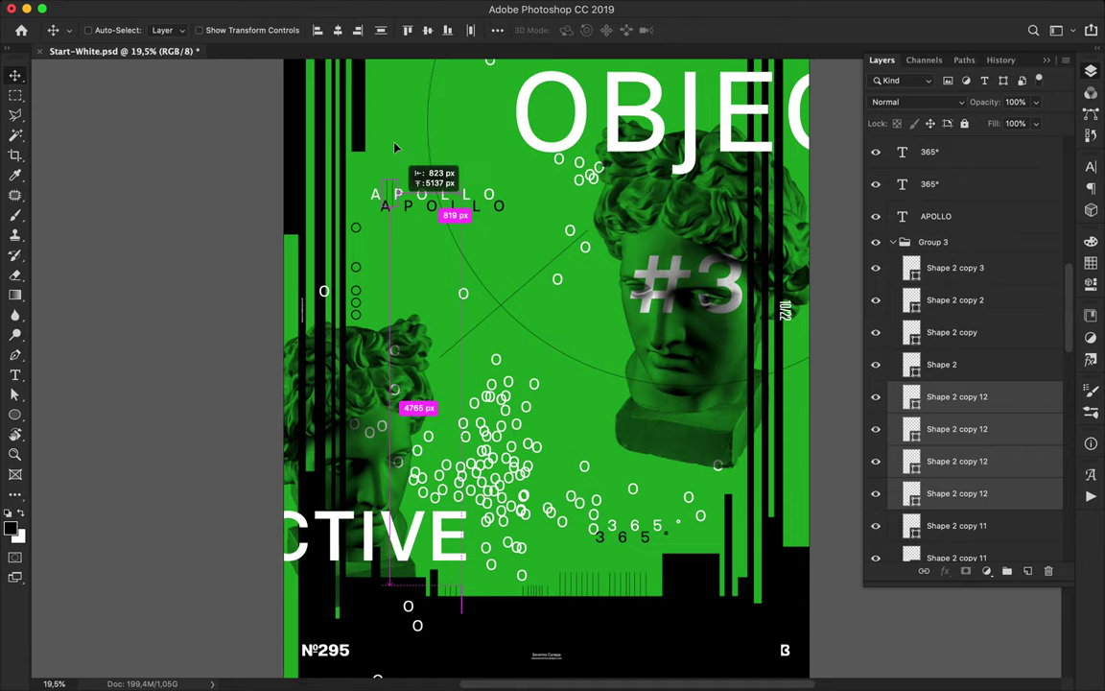
left_click_drag(418, 556, 396, 132)
scroll(396, 132, "up", 3)
key("ctrl+t")
left_click_drag(359, 213, 408, 210)
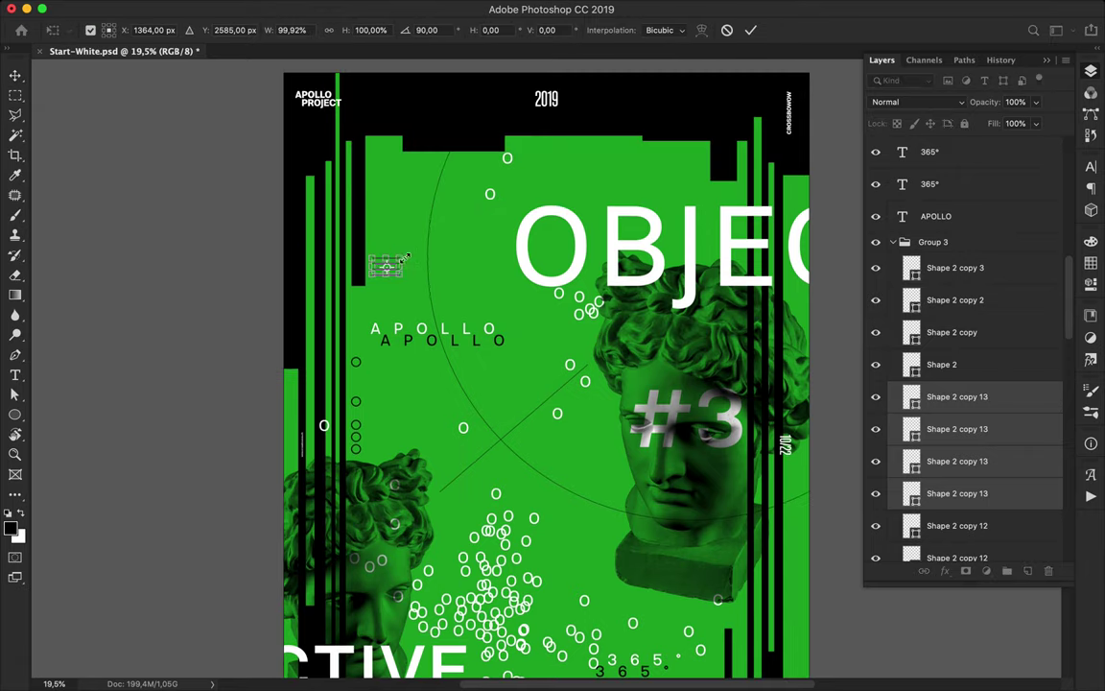
key("Return")
Duplicate the horizontal lines to two more spots and save the poster.
left_click_drag(393, 259, 372, 113)
scroll(364, 120, "up", 2)
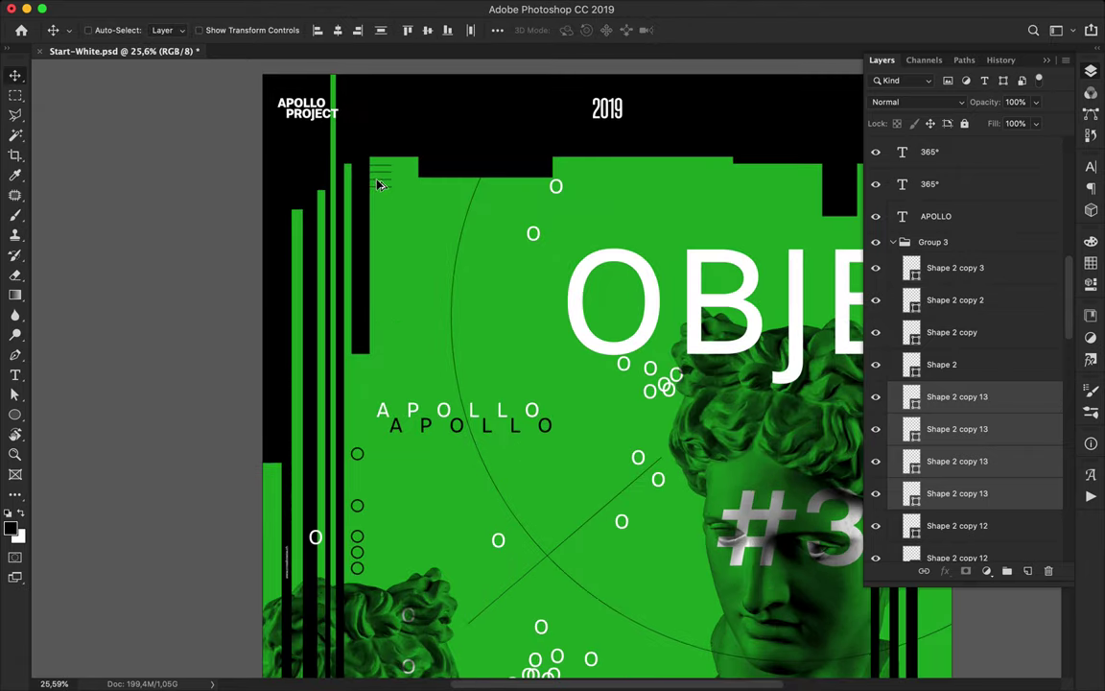
left_click_drag(382, 211, 381, 231)
scroll(427, 296, "down", 2)
scroll(427, 296, "down", 2)
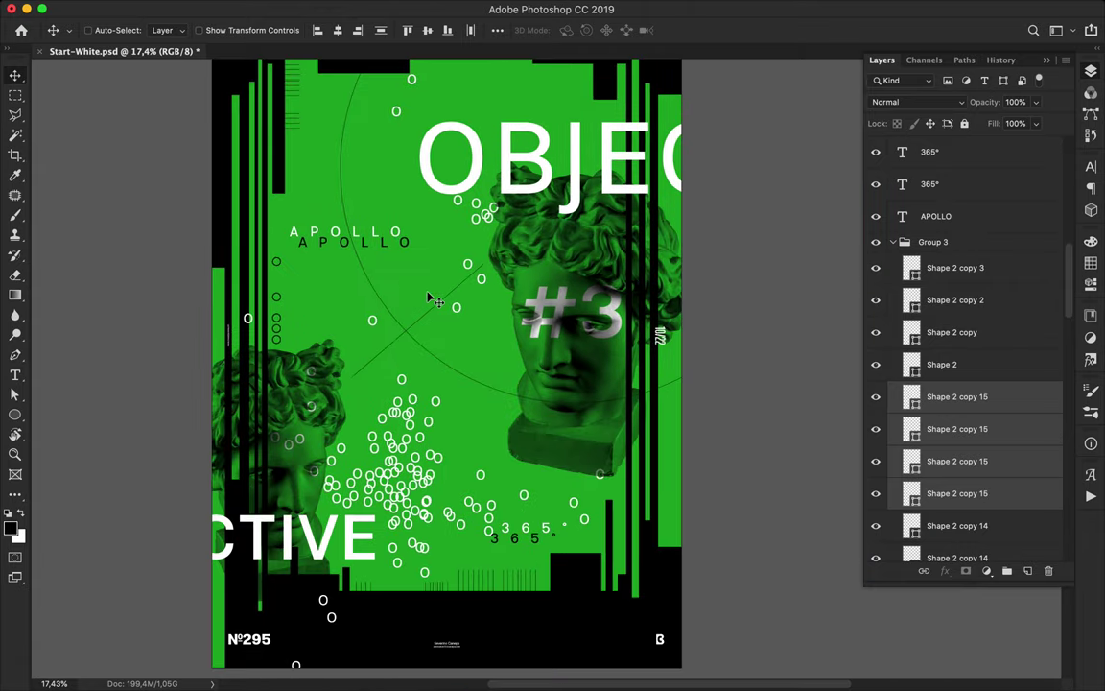
scroll(437, 301, "down", 1)
key("ctrl+s")
left_click(748, 8)
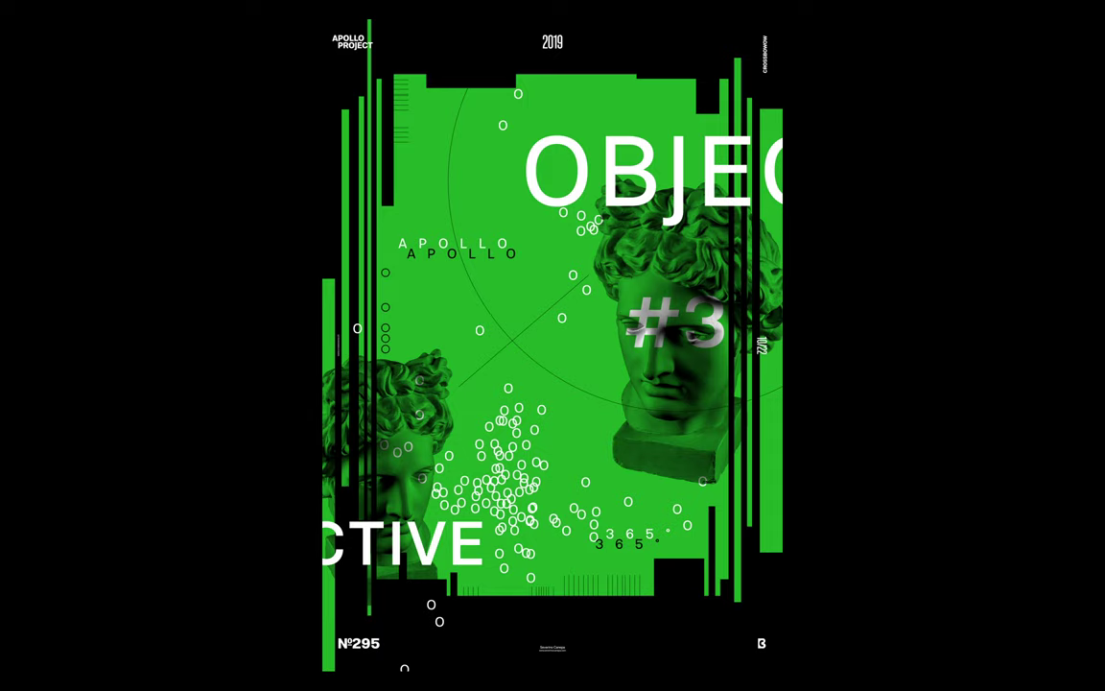